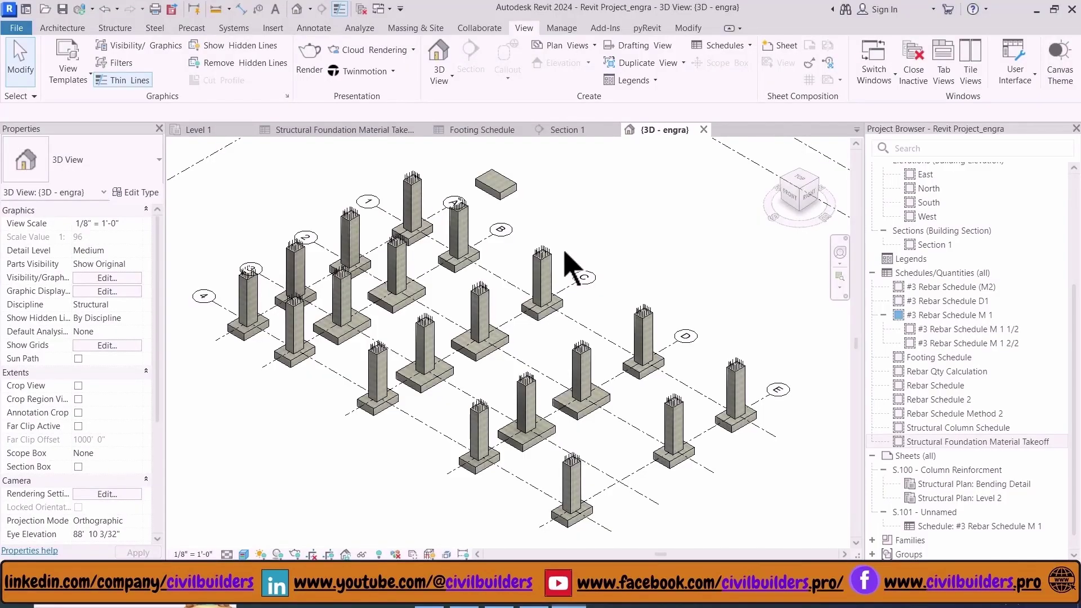
Bring up the Section 1 view showing footing F3 with its tagged #6 rebar
{"action": "scroll", "coordinate": [540, 264], "scroll_direction": "up", "scroll_amount": 3}
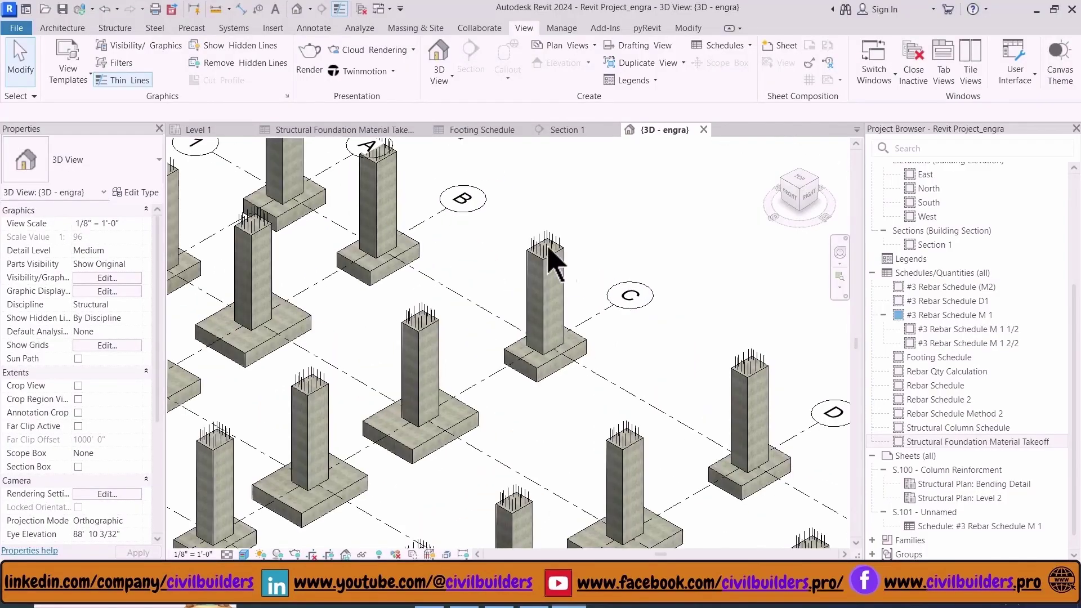
{"action": "scroll", "coordinate": [533, 282], "scroll_direction": "down", "scroll_amount": 3}
{"action": "left_click", "coordinate": [577, 130]}
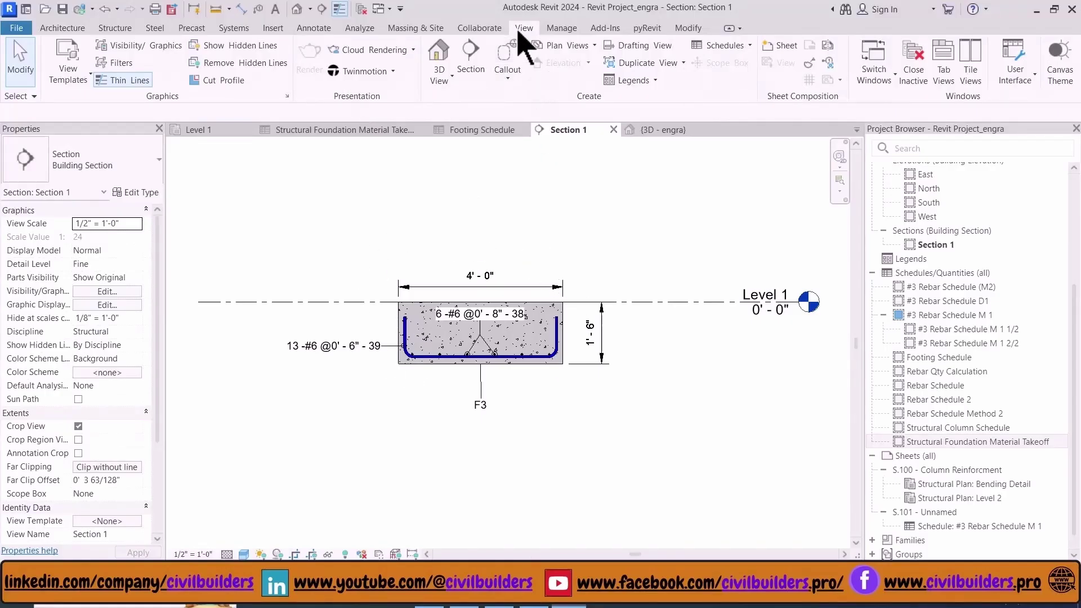
Create a Structural Foundations schedule with Mark, Length, Width, Area and Volume fields
{"action": "left_click", "coordinate": [751, 47]}
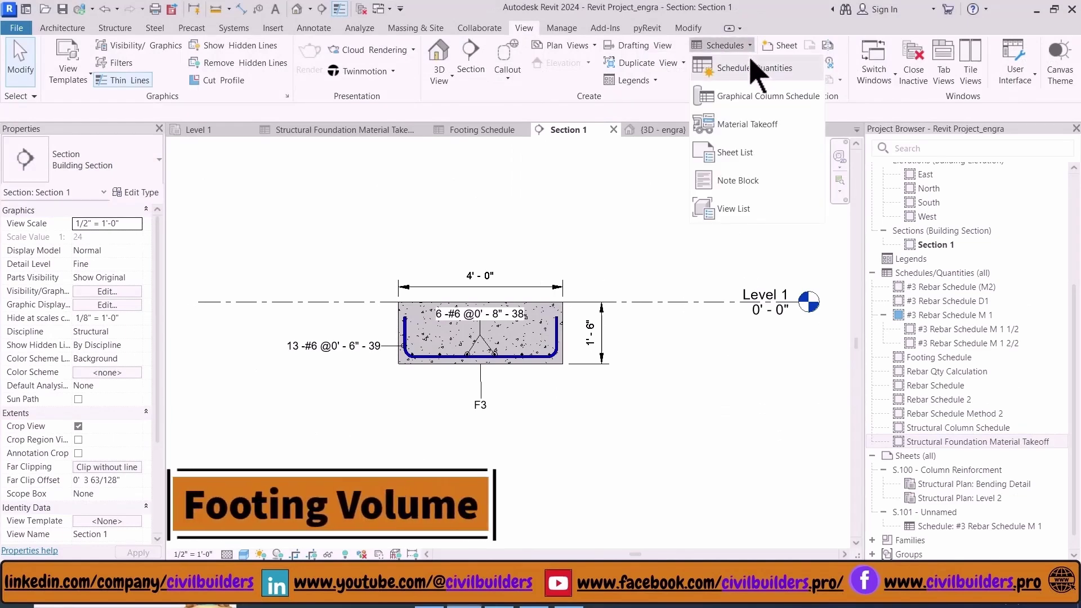
{"action": "left_click", "coordinate": [752, 71]}
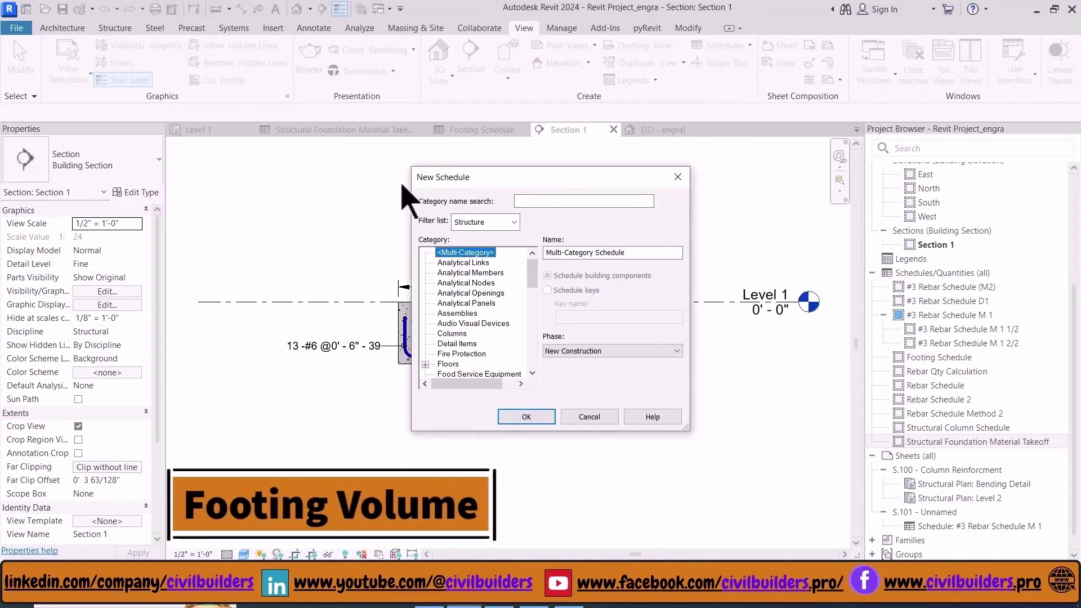
{"action": "scroll", "coordinate": [473, 307], "scroll_direction": "down", "scroll_amount": 10}
{"action": "left_click", "coordinate": [475, 323]}
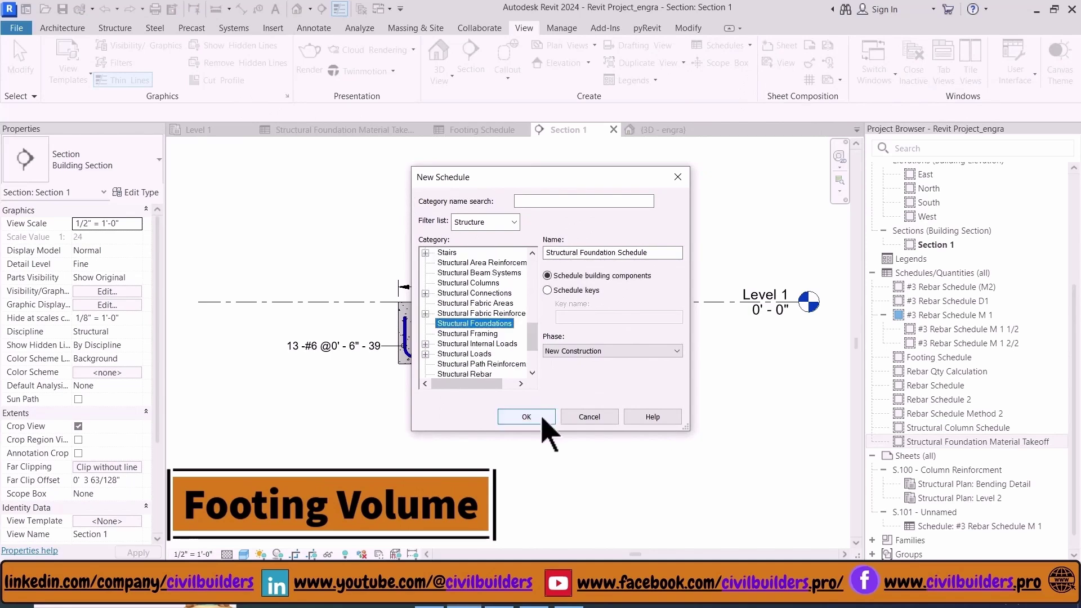
{"action": "left_click", "coordinate": [526, 417]}
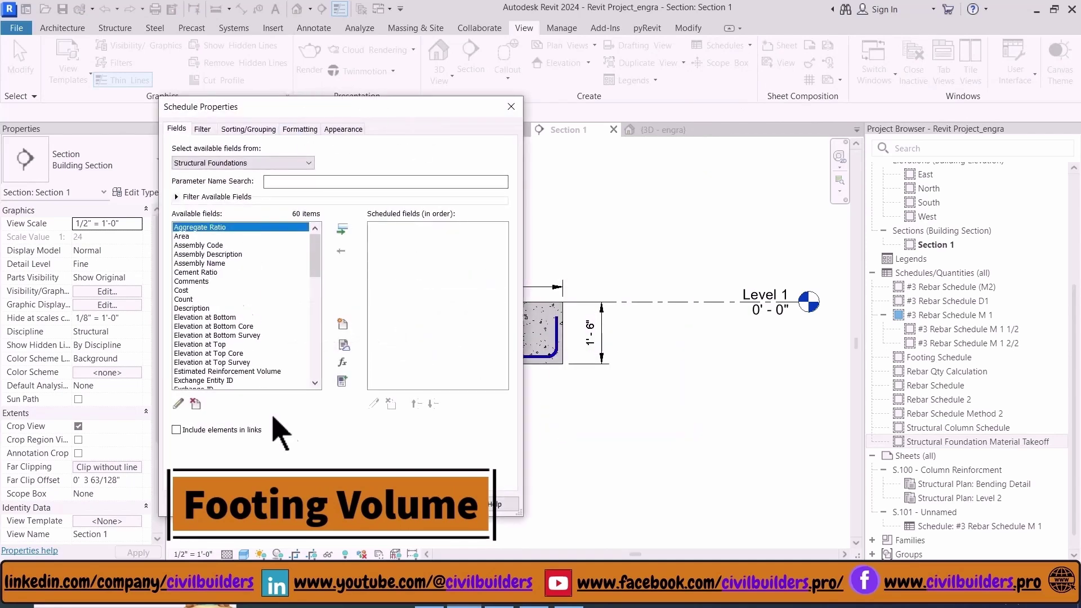
{"action": "left_click", "coordinate": [211, 254]}
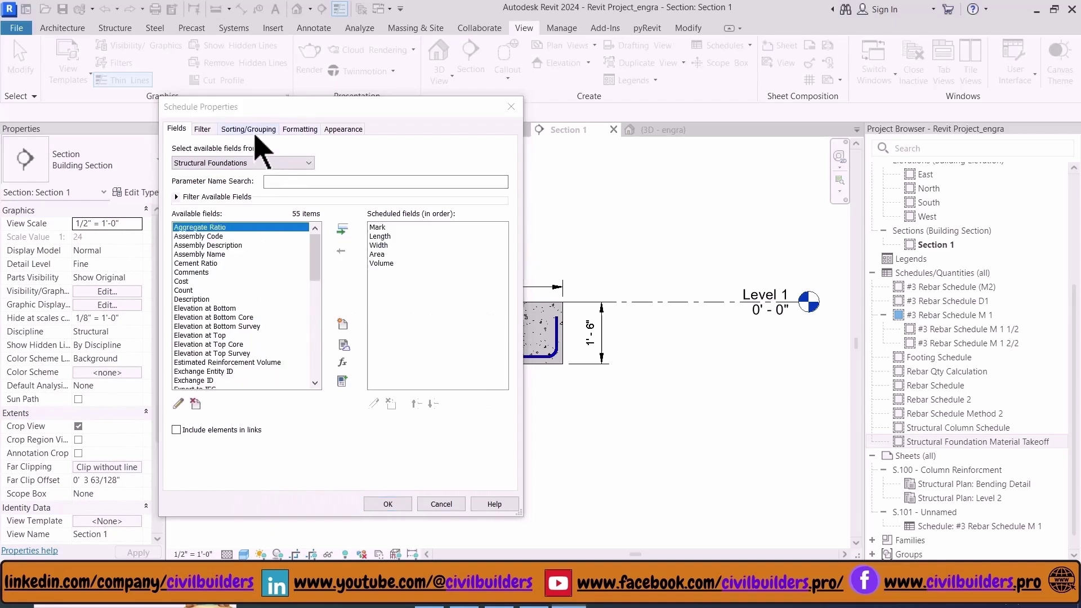
Turn on grand totals and centre-align all five schedule columns
{"action": "left_click", "coordinate": [250, 130]}
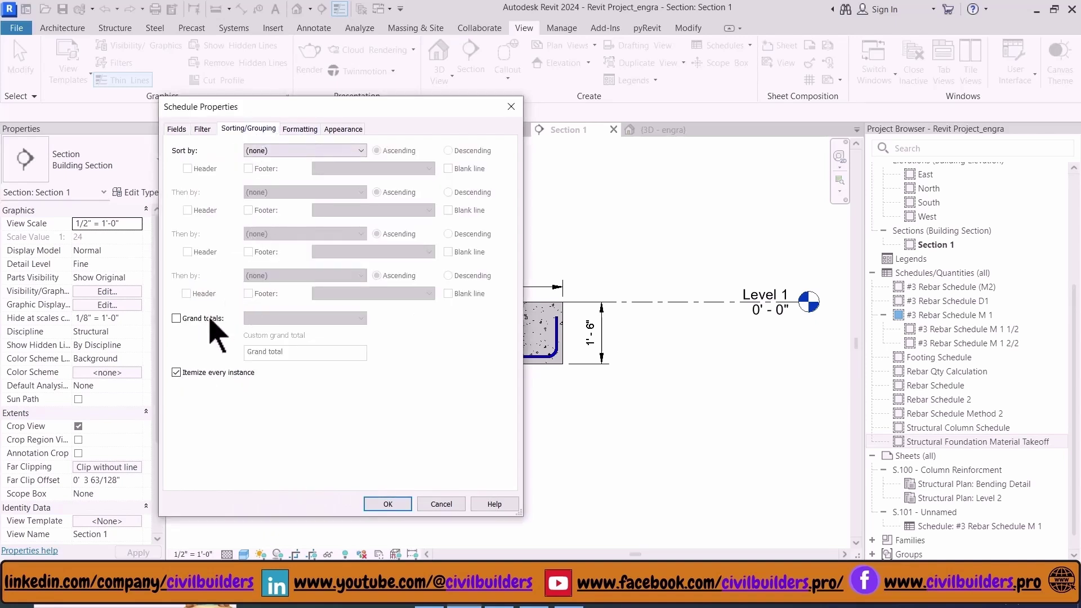
{"action": "left_click", "coordinate": [197, 319]}
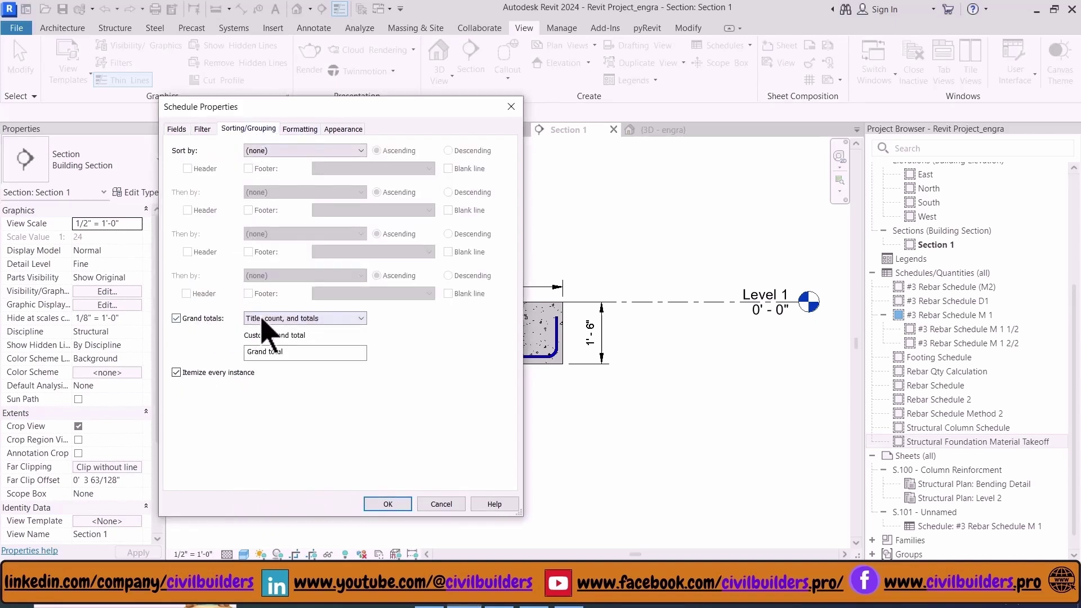
{"action": "left_click", "coordinate": [300, 130]}
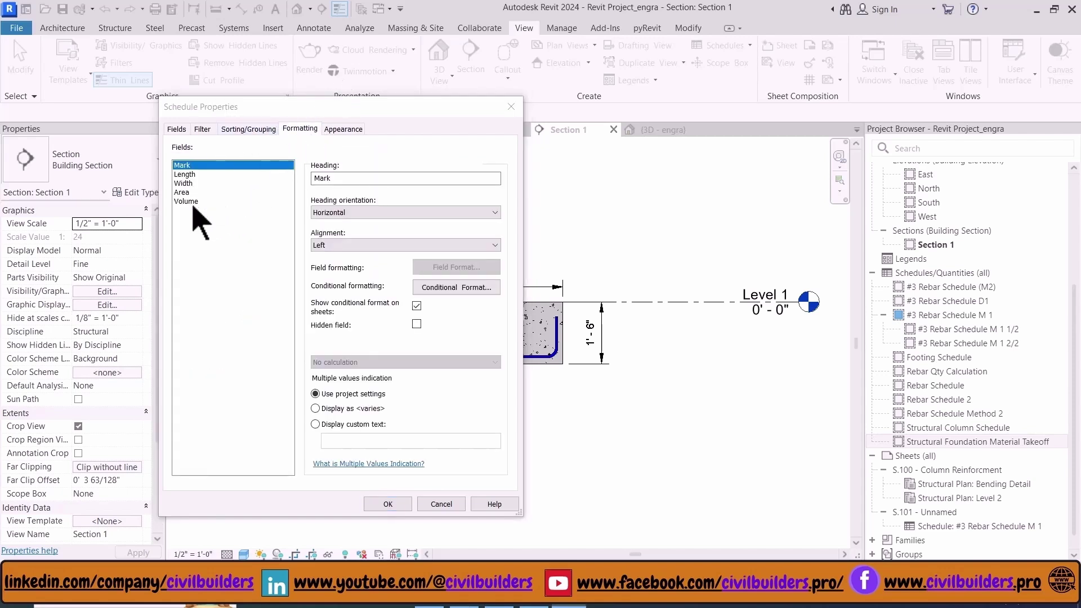
{"action": "left_click", "coordinate": [186, 201], "text": "shift"}
{"action": "left_click", "coordinate": [349, 245]}
{"action": "left_click", "coordinate": [334, 265]}
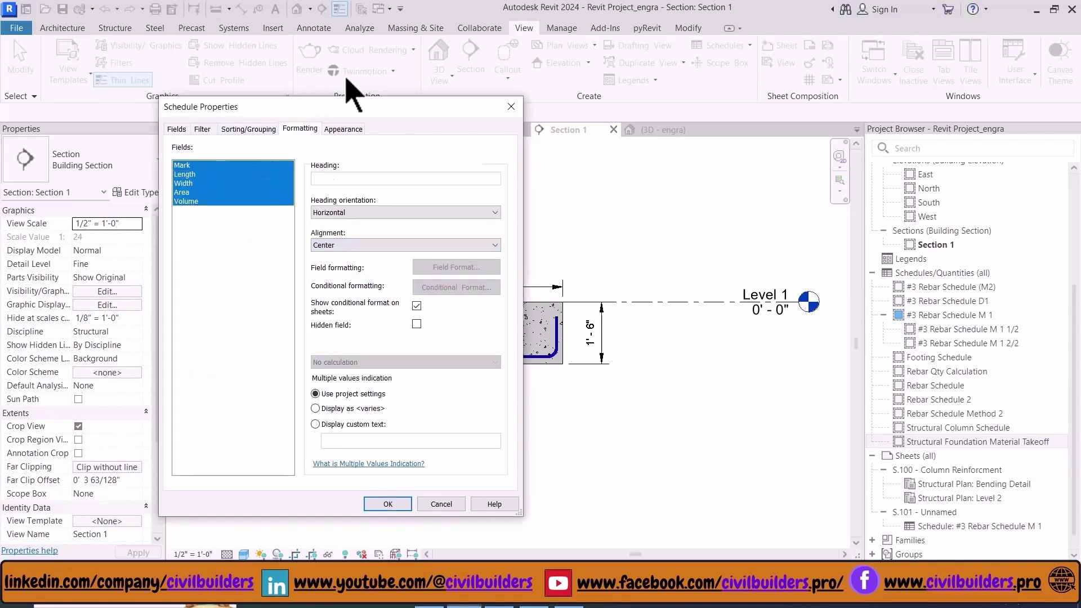
Give the schedule cyan striped rows and create it
{"action": "left_click", "coordinate": [344, 128]}
{"action": "left_click", "coordinate": [358, 251]}
{"action": "left_click", "coordinate": [271, 323]}
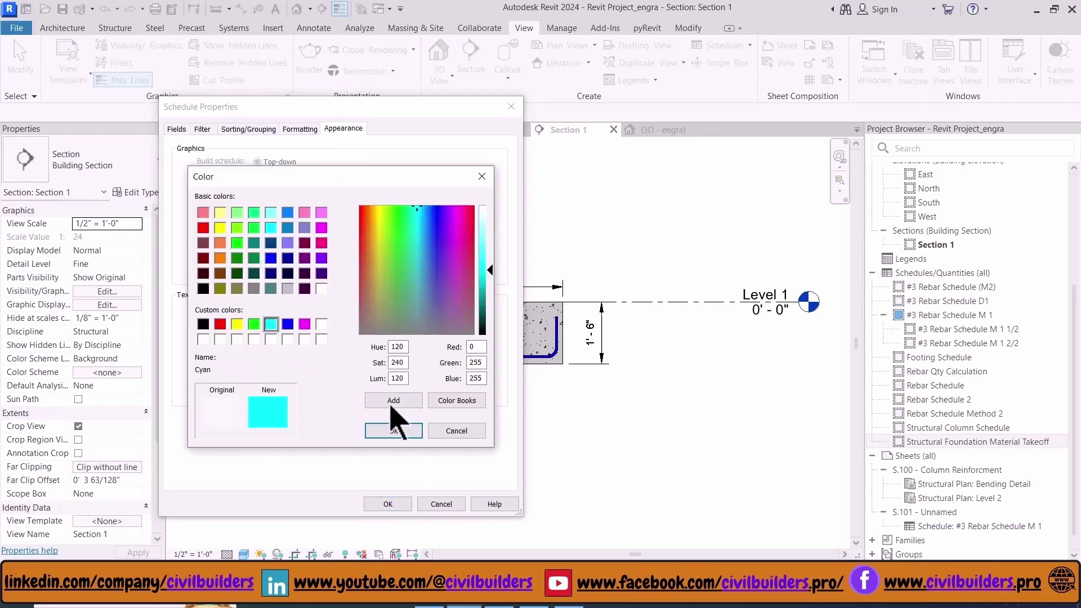
{"action": "left_click", "coordinate": [305, 339]}
{"action": "left_click", "coordinate": [271, 323]}
{"action": "left_click", "coordinate": [393, 431]}
{"action": "left_click", "coordinate": [387, 504]}
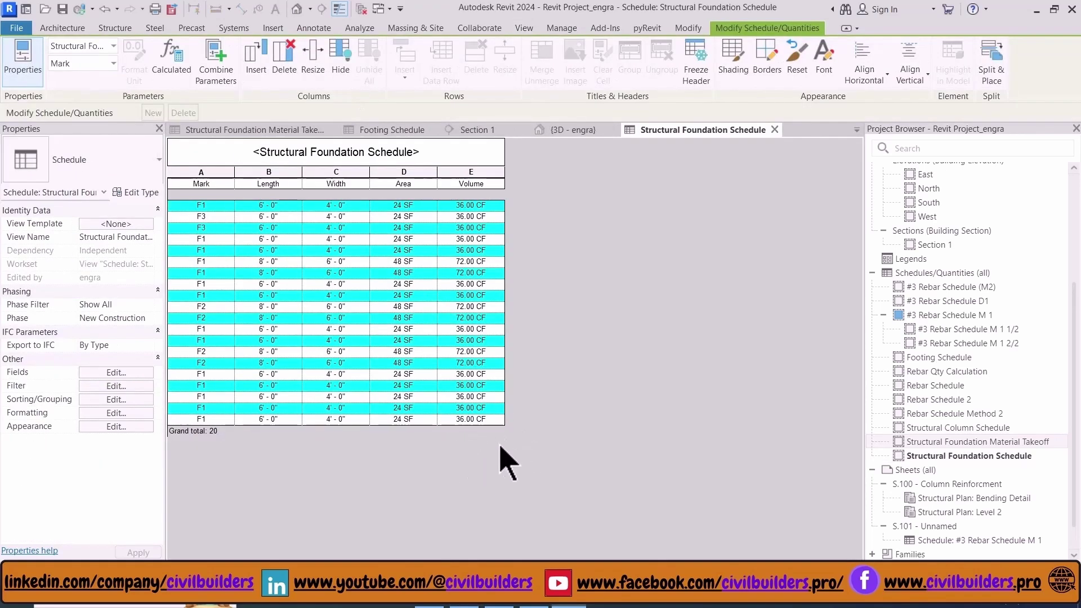
Make the Volume column calculate totals, giving 936.00 CF on the grand total row
{"action": "left_click", "coordinate": [122, 415]}
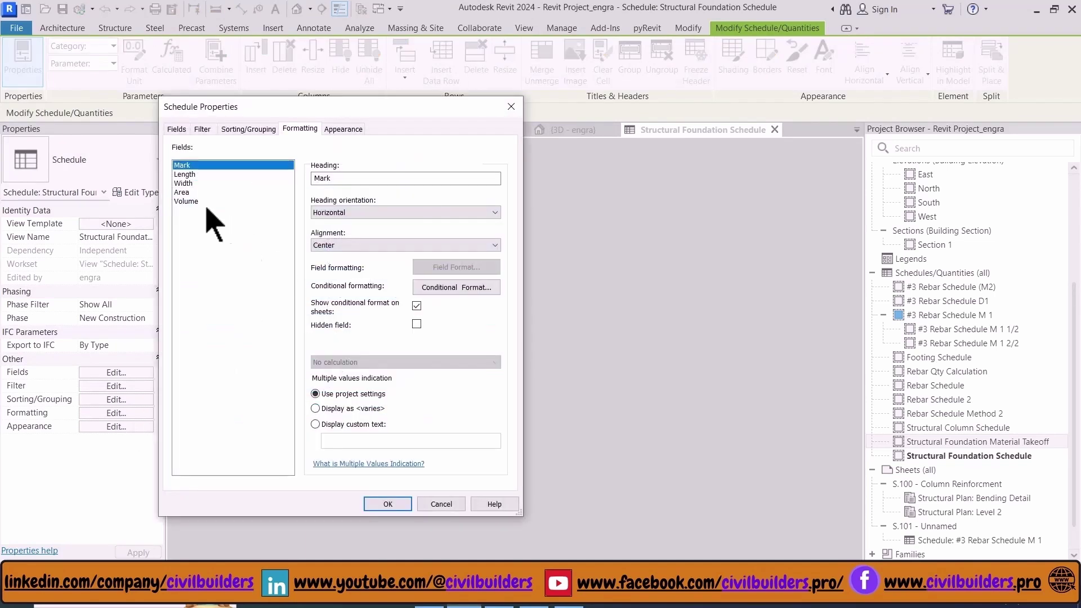
{"action": "left_click", "coordinate": [195, 202]}
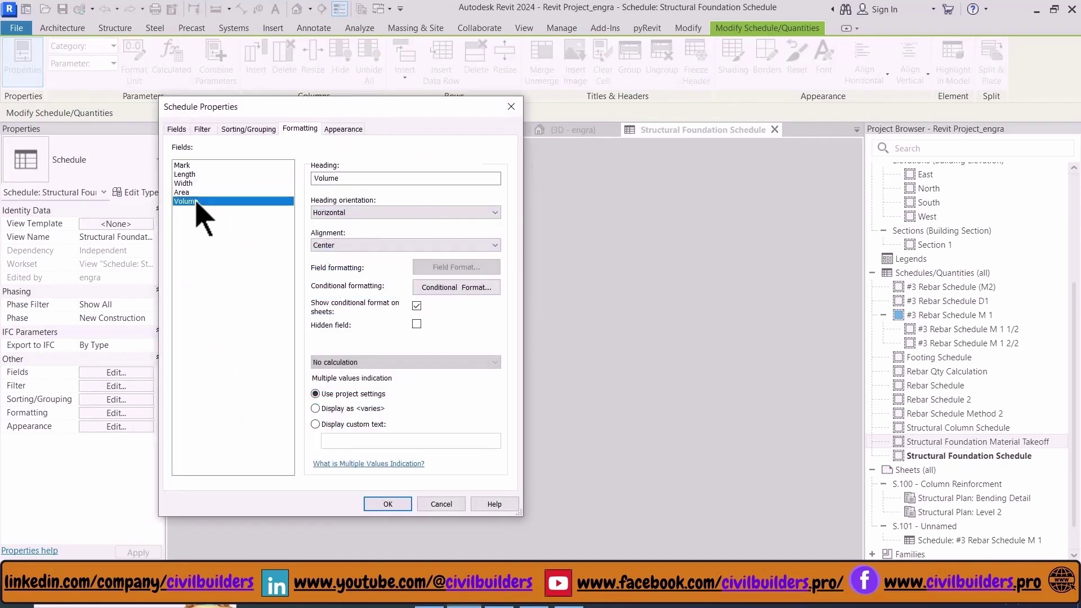
{"action": "left_click", "coordinate": [345, 362]}
{"action": "left_click", "coordinate": [339, 385]}
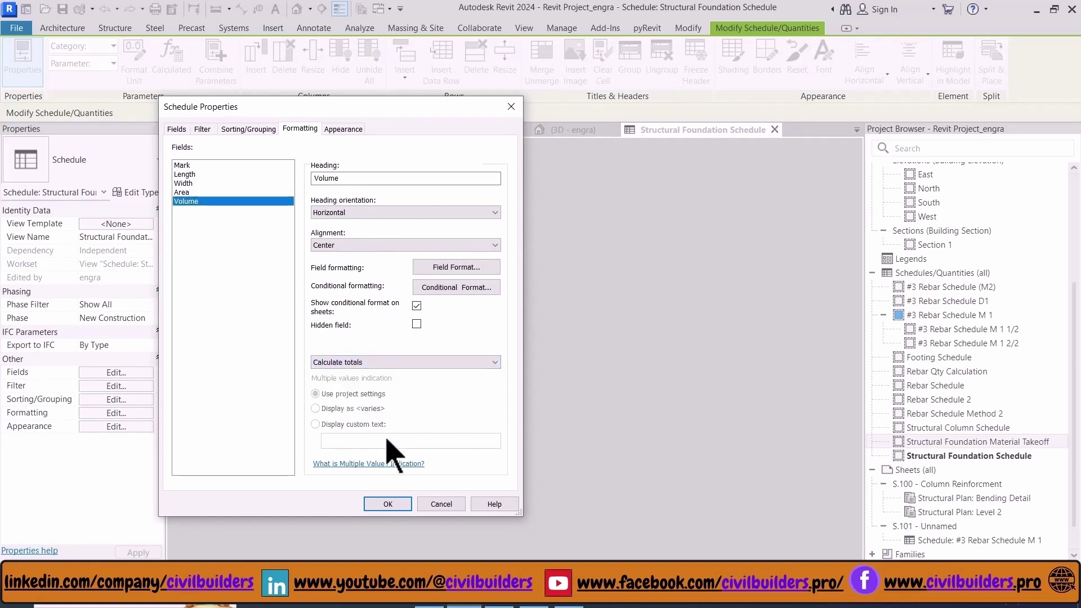
{"action": "left_click", "coordinate": [388, 504]}
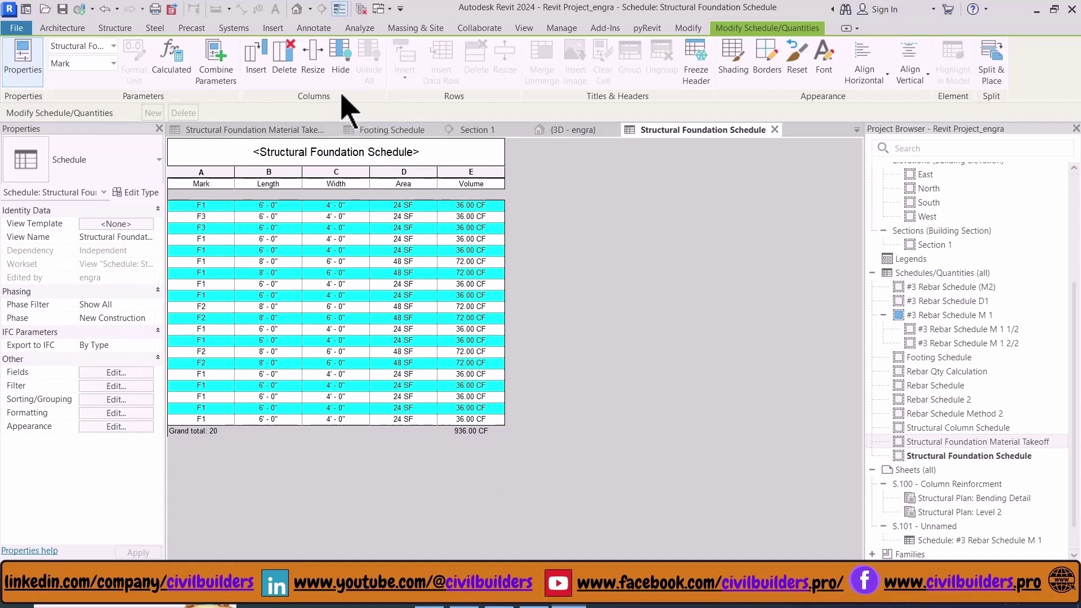
Sort and group the schedule rows by Mark with group headers
{"action": "left_click", "coordinate": [119, 403]}
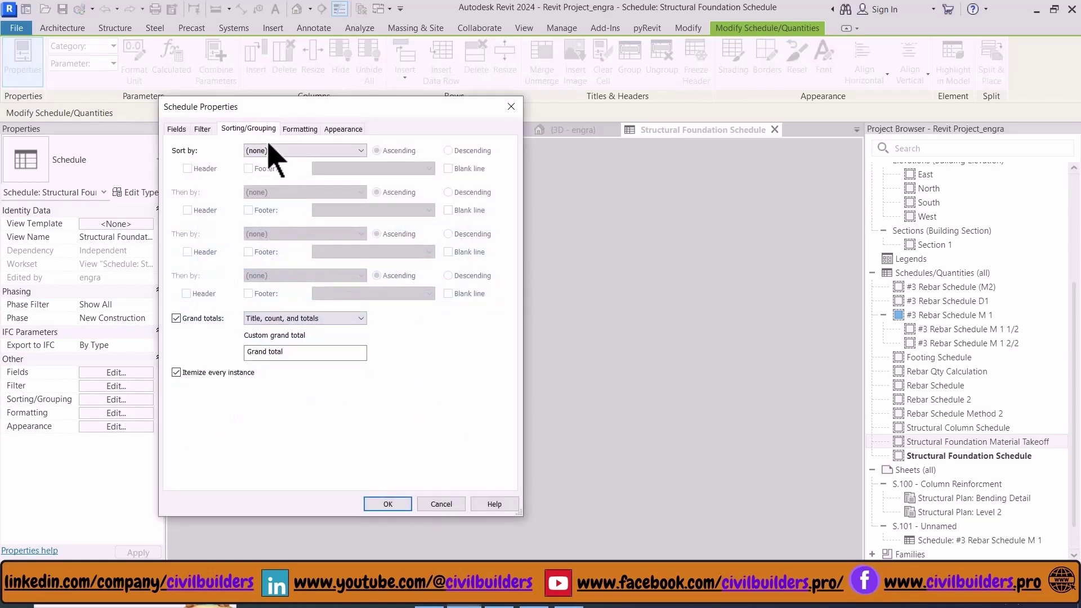
{"action": "left_click", "coordinate": [267, 150]}
{"action": "left_click", "coordinate": [270, 171]}
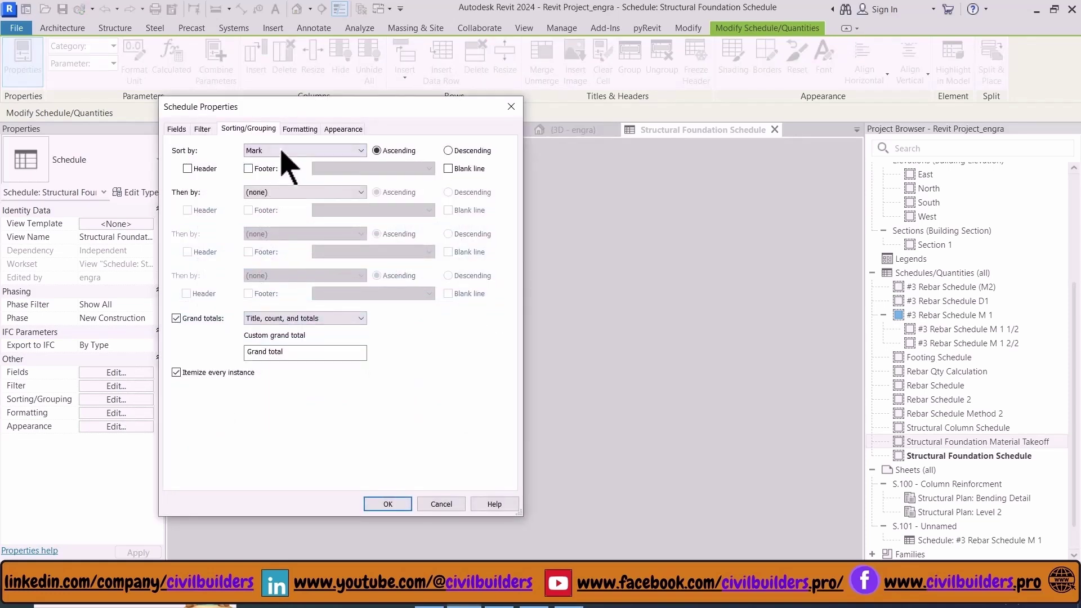
{"action": "left_click", "coordinate": [389, 504]}
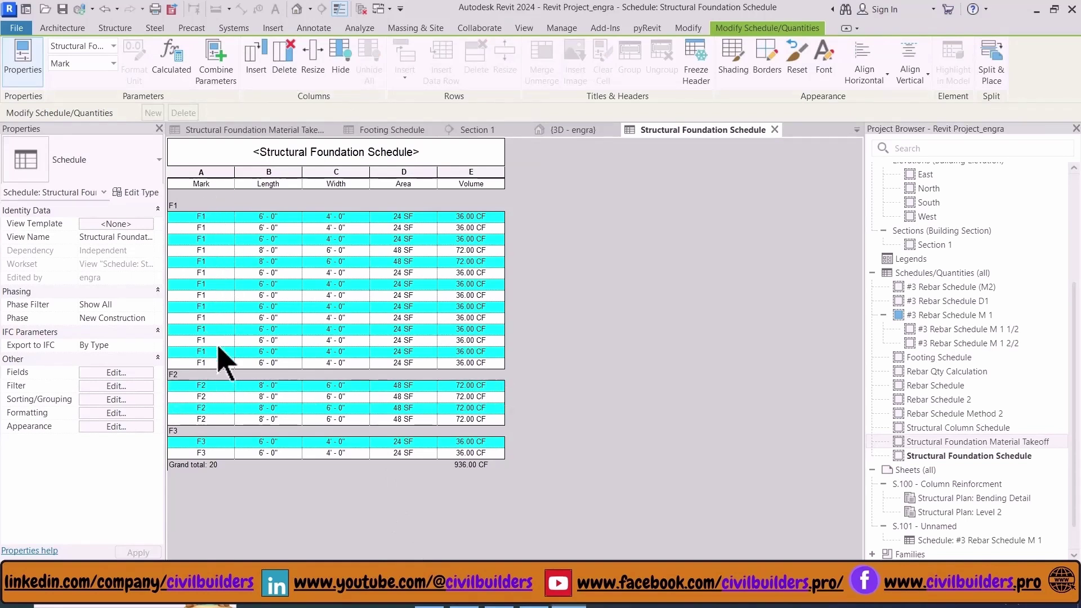
Add a subtotal footer and a blank line after each Mark group
{"action": "left_click", "coordinate": [117, 400]}
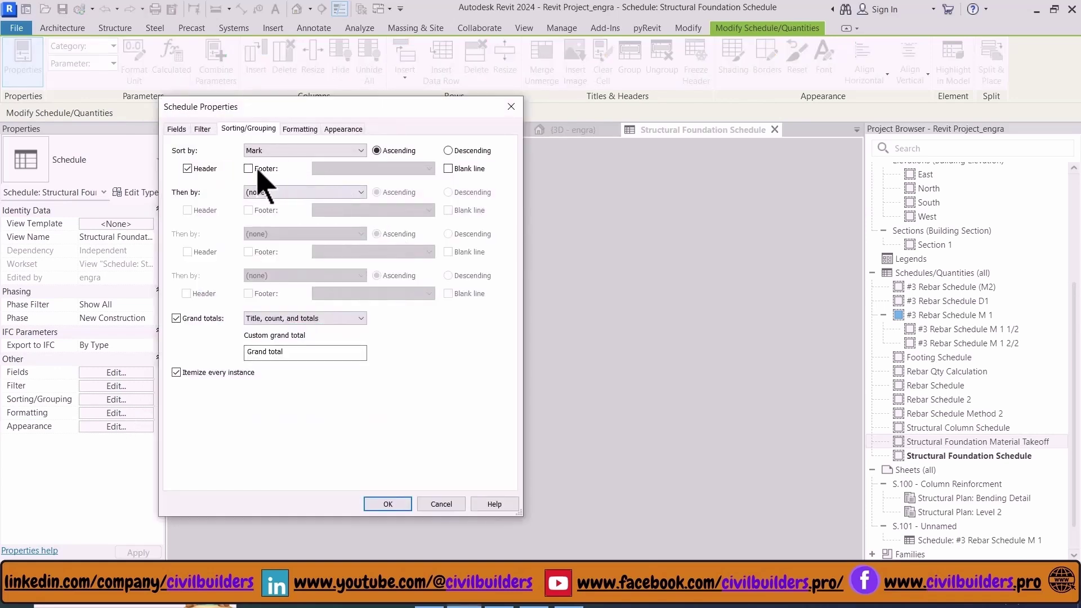
{"action": "left_click", "coordinate": [249, 169]}
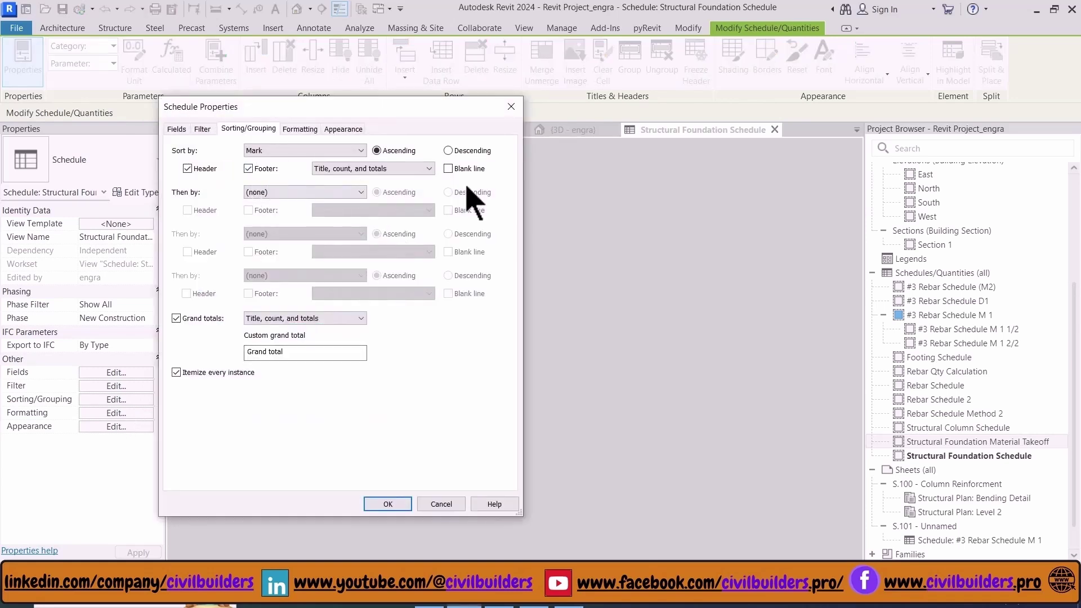
{"action": "left_click", "coordinate": [449, 168]}
{"action": "left_click", "coordinate": [394, 504]}
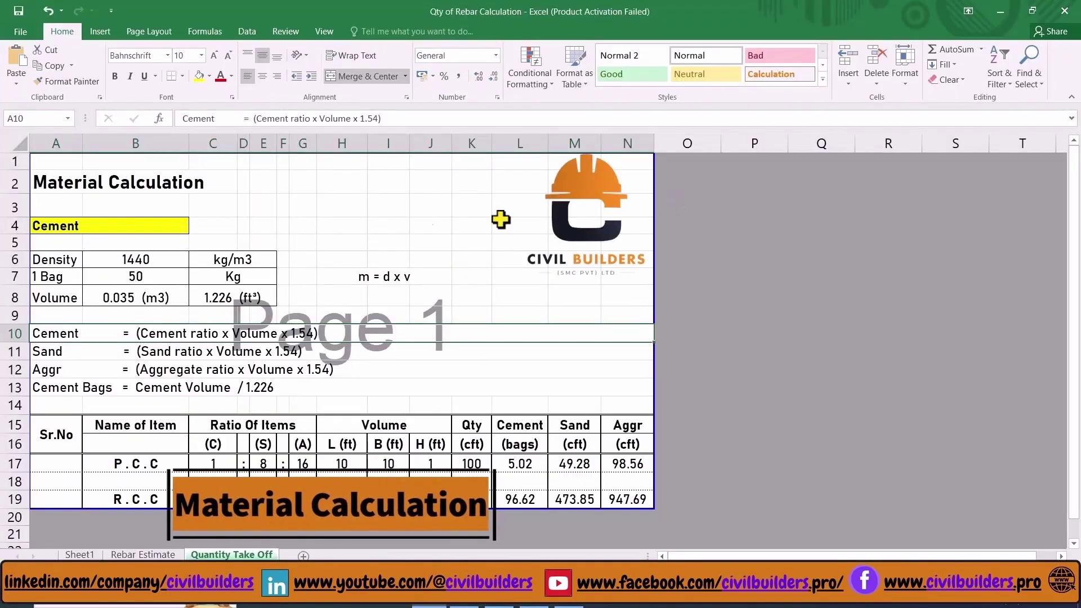
{"action": "left_click", "coordinate": [92, 355]}
{"action": "left_click", "coordinate": [92, 370]}
{"action": "mouse_move", "coordinate": [328, 333]}
{"action": "left_mouse_down"}
{"action": "mouse_move", "coordinate": [294, 356]}
{"action": "mouse_move", "coordinate": [300, 391]}
{"action": "left_mouse_up"}
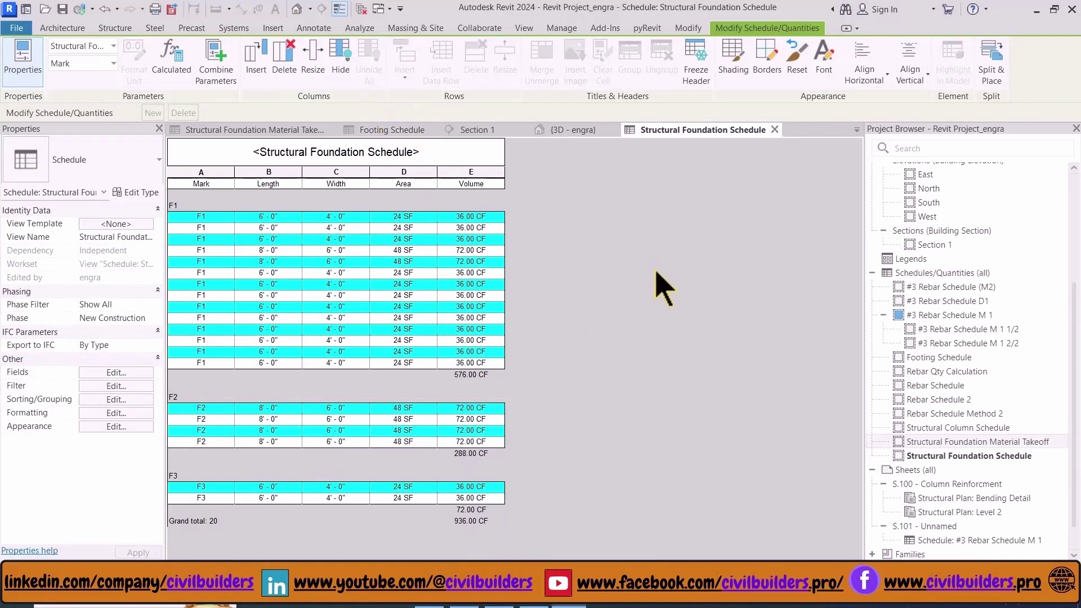
Add a new Cement Ratio project parameter to the schedule fields
{"action": "left_click", "coordinate": [116, 374]}
{"action": "left_click", "coordinate": [426, 233]}
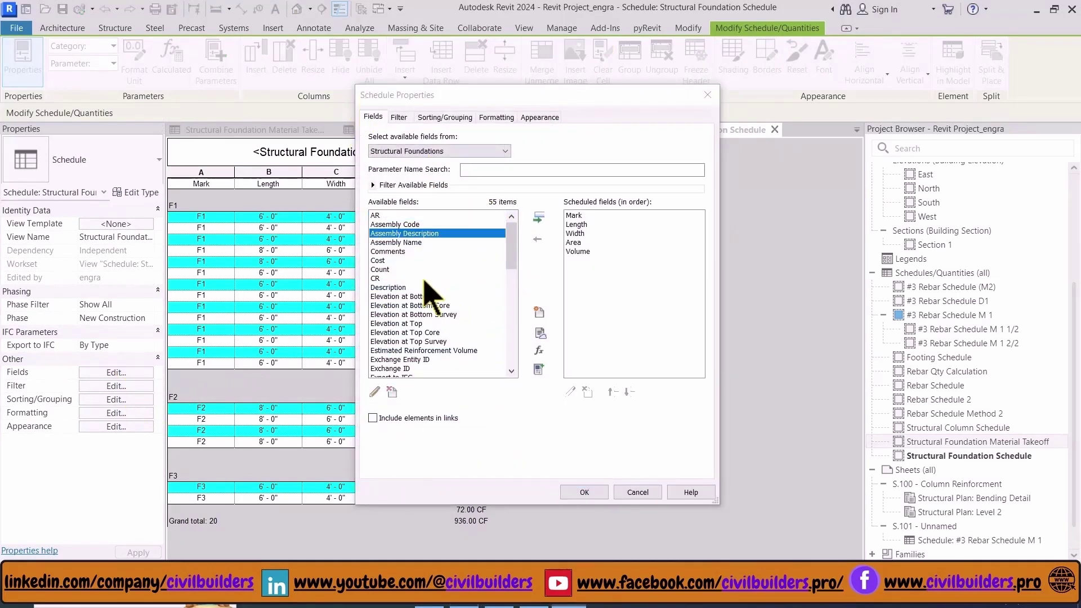
{"action": "left_click", "coordinate": [416, 270]}
{"action": "key", "text": "Up"}
{"action": "key", "text": "Up"}
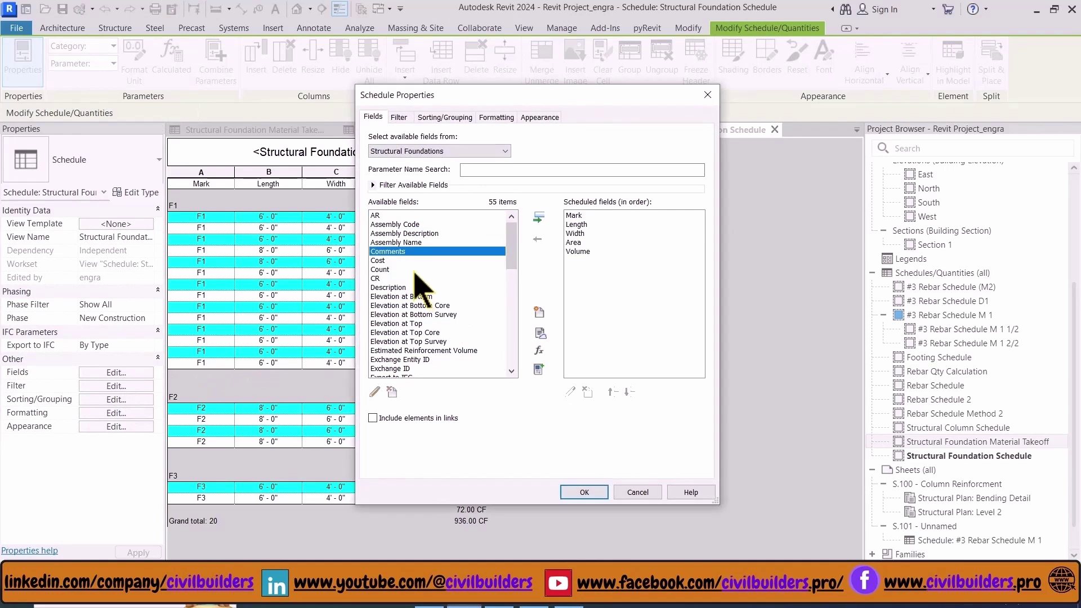
{"action": "key", "text": "Down"}
{"action": "key", "text": "Down"}
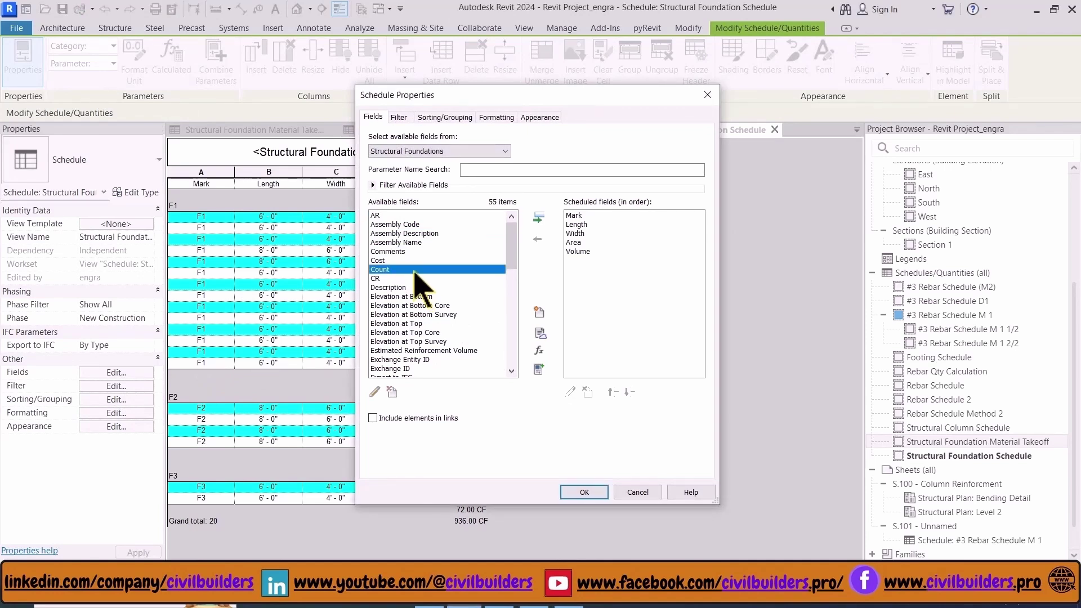
{"action": "left_click", "coordinate": [539, 313]}
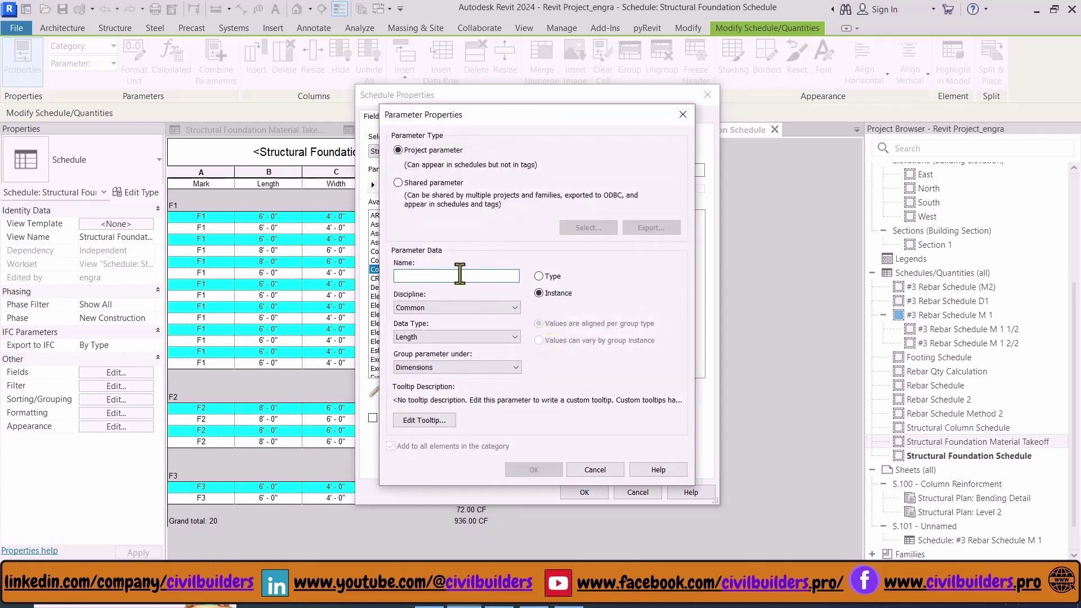
{"action": "type", "text": "Cement Ratio"}
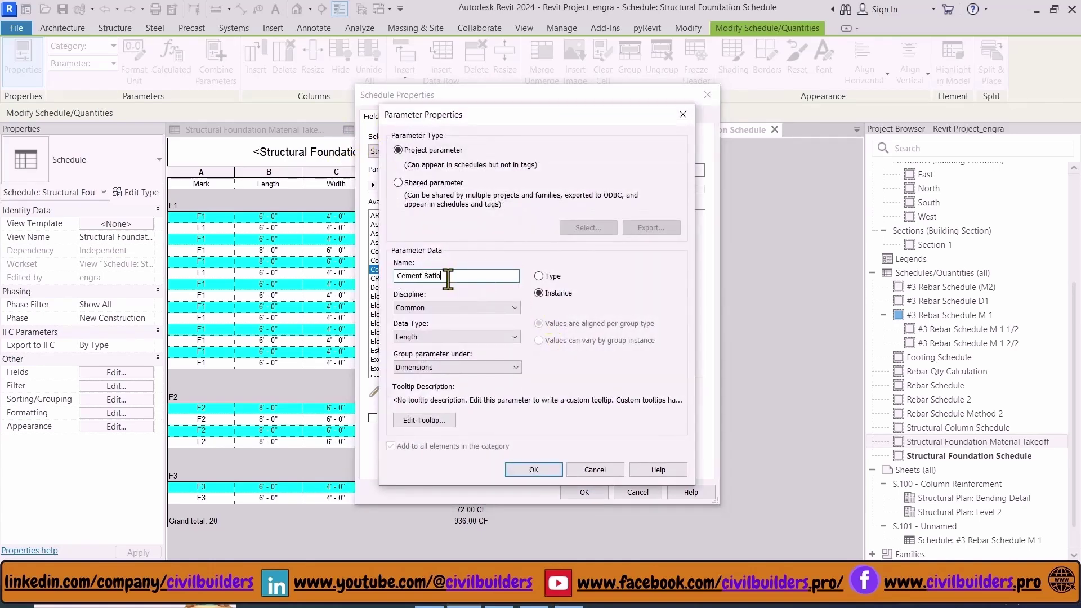
{"action": "left_click", "coordinate": [439, 337]}
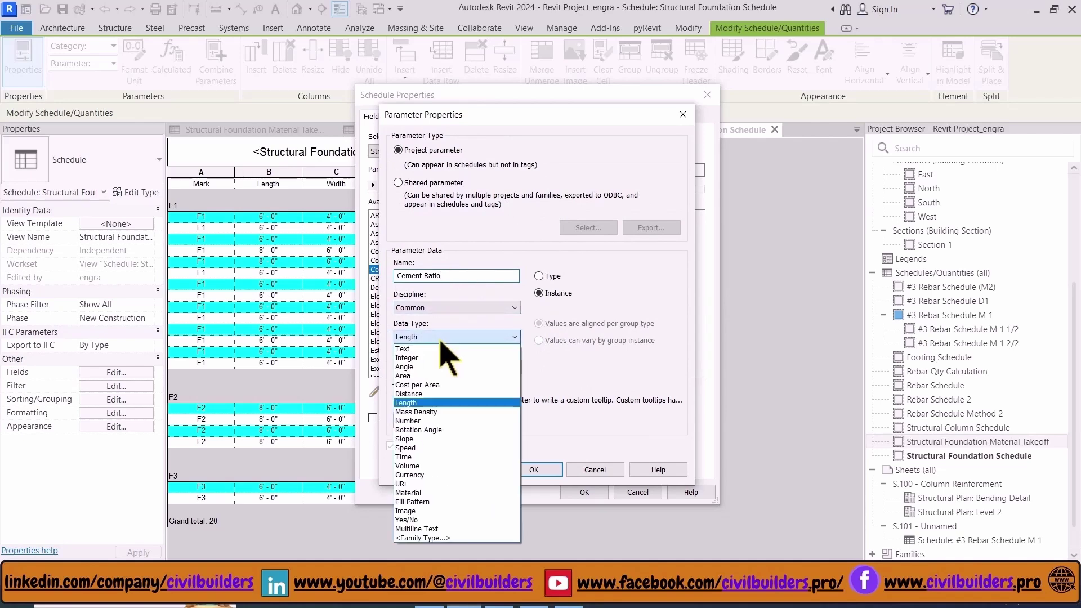
{"action": "left_click", "coordinate": [431, 370]}
{"action": "left_click", "coordinate": [533, 470]}
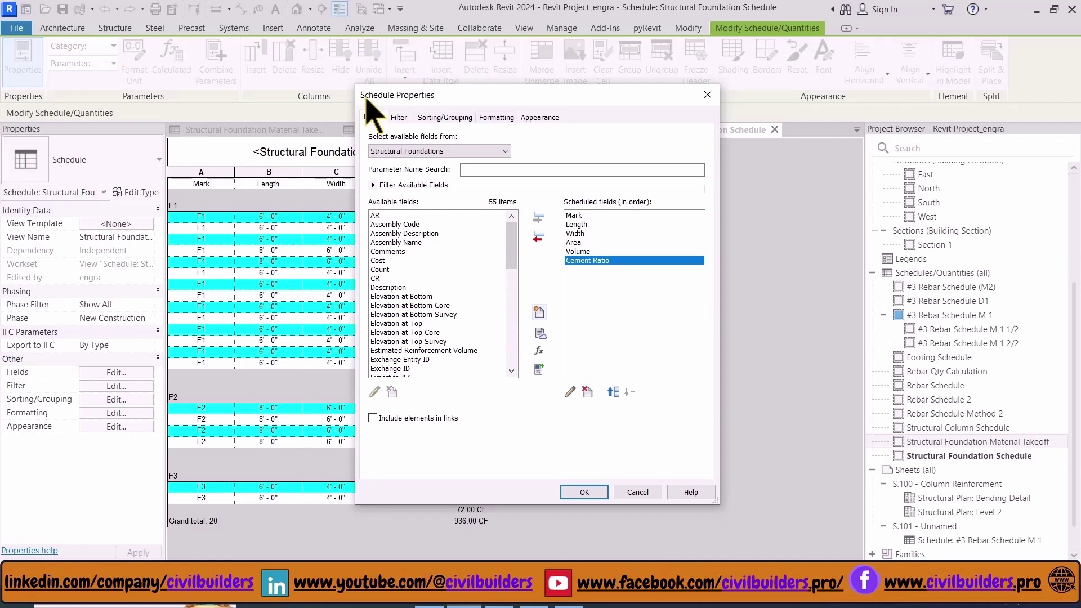
Add a Sand Ratio parameter of Integer type
{"action": "left_click", "coordinate": [538, 312]}
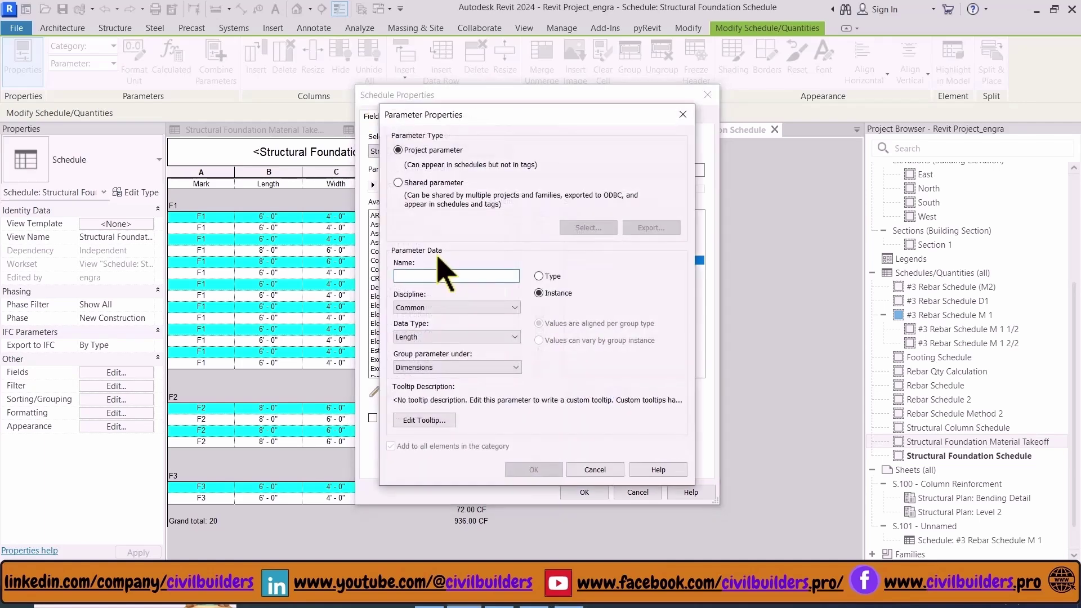
{"action": "type", "text": "Sand Ratio"}
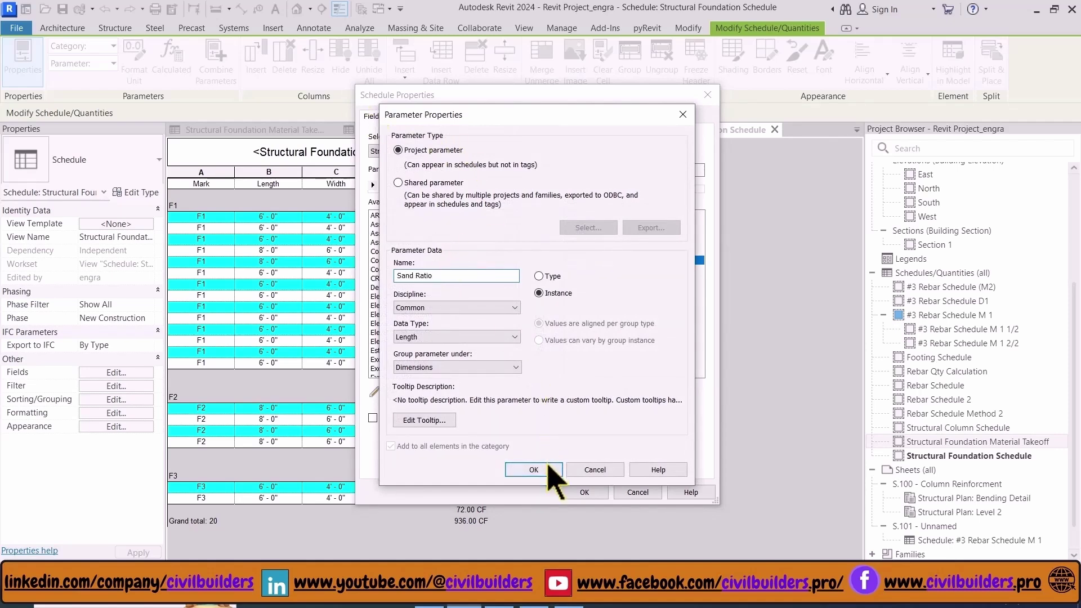
{"action": "left_click", "coordinate": [444, 337]}
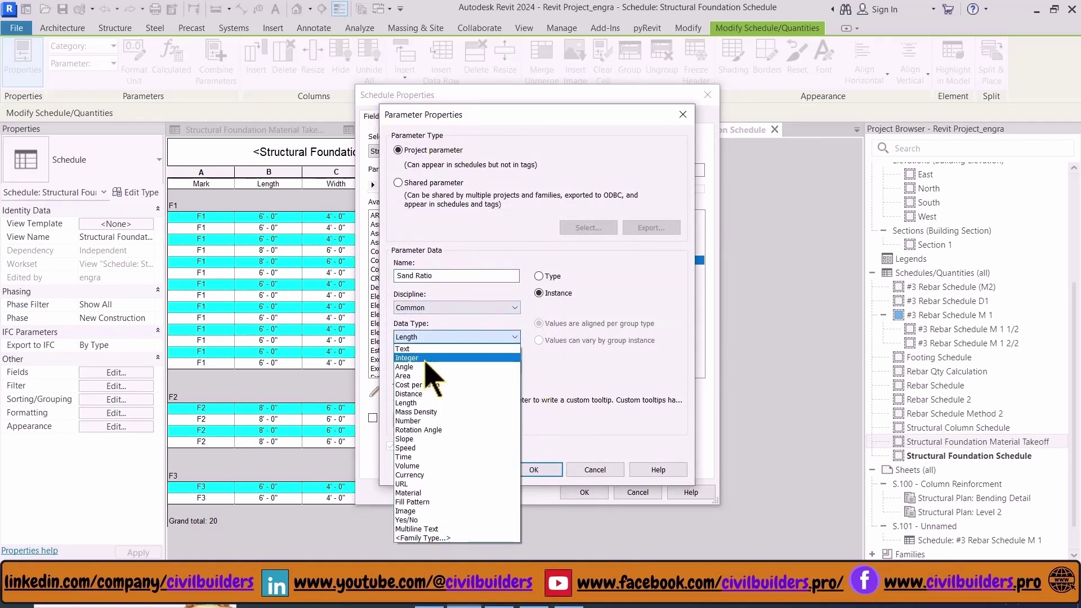
{"action": "left_click", "coordinate": [427, 353]}
{"action": "left_click", "coordinate": [529, 470]}
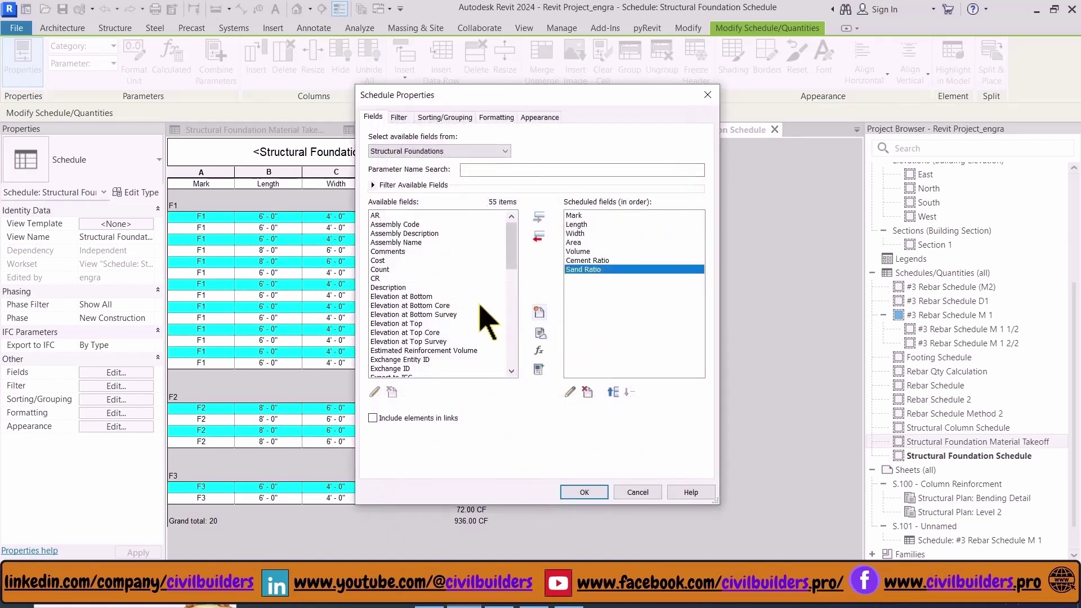
Add an Aggregate Integer parameter and begin a Total Ratio calculated value
{"action": "left_click", "coordinate": [539, 315]}
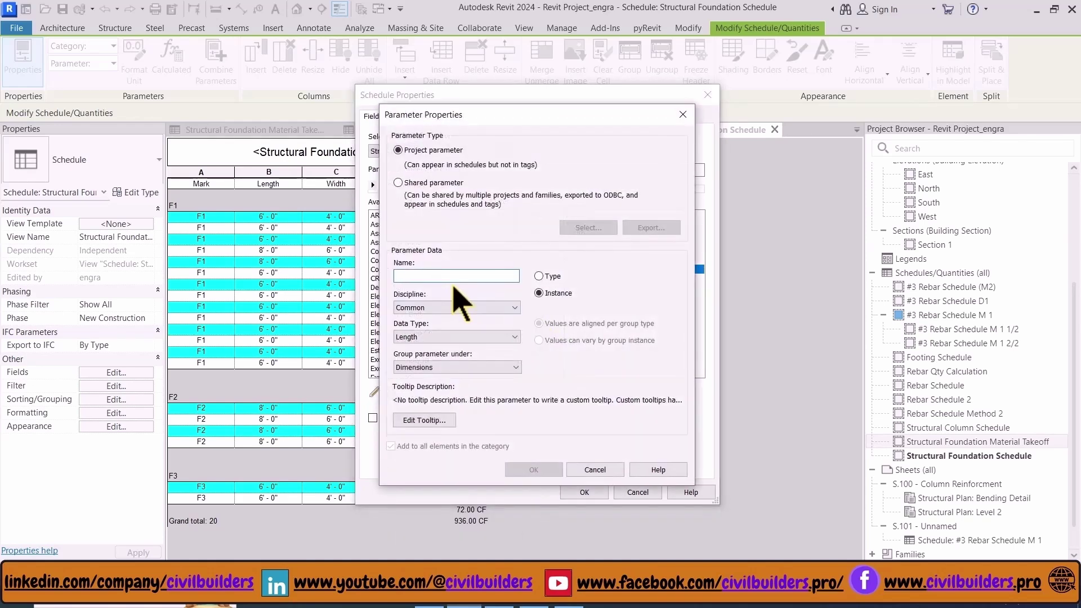
{"action": "type", "text": "a"}
{"action": "key", "text": "BackSpace"}
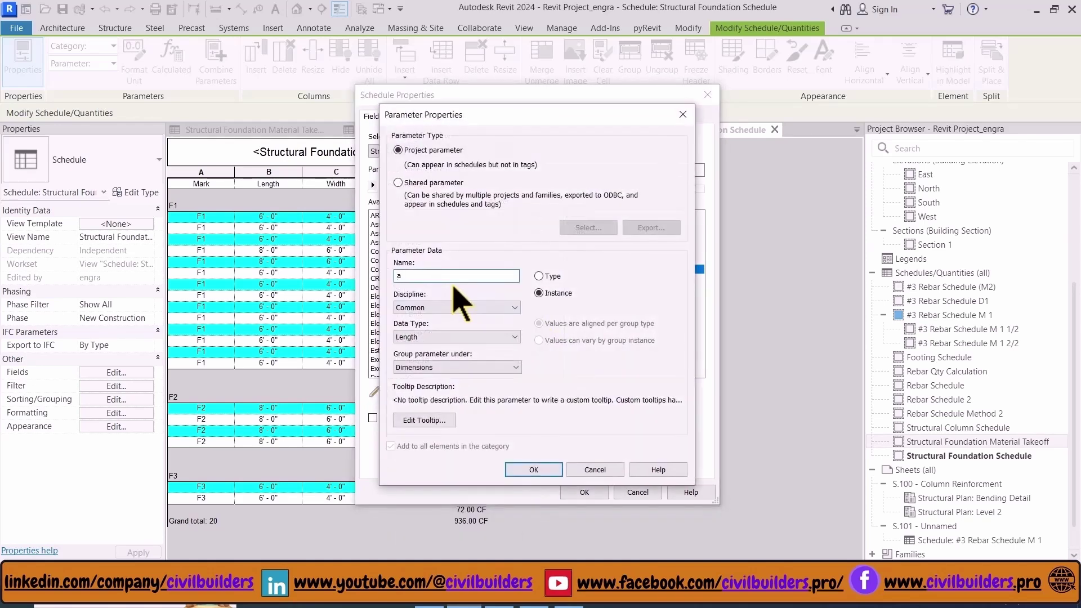
{"action": "type", "text": "Aggregate"}
{"action": "left_click", "coordinate": [479, 337]}
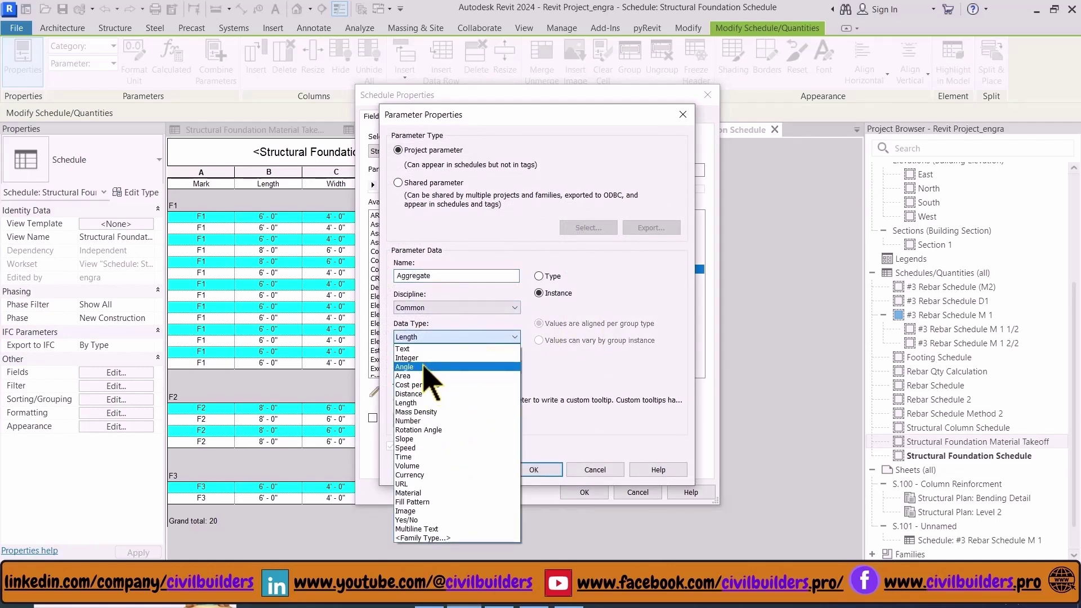
{"action": "left_click", "coordinate": [407, 358]}
{"action": "left_click", "coordinate": [532, 470]}
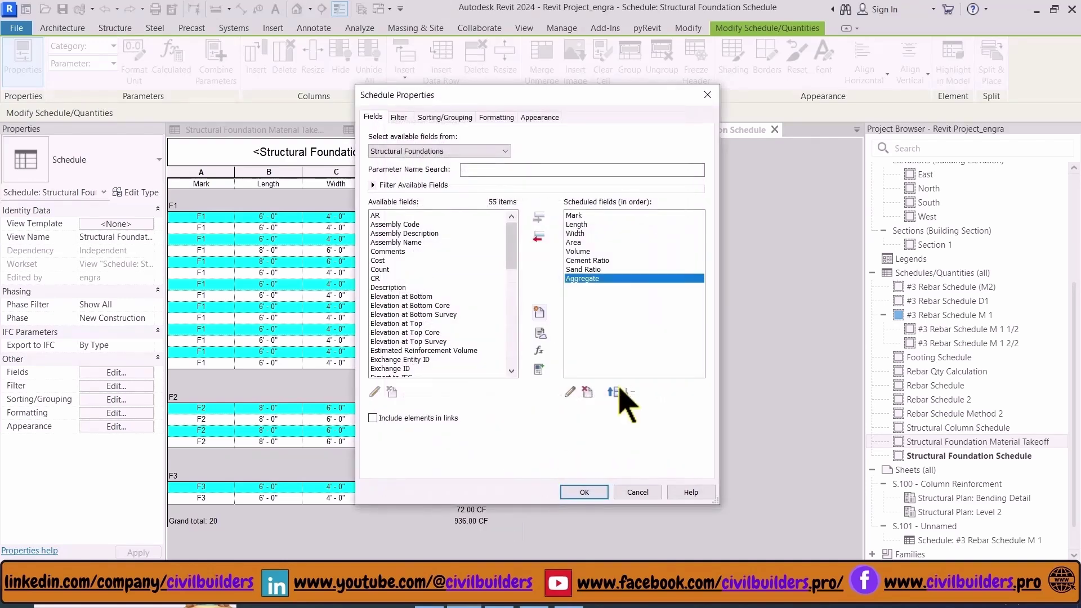
{"action": "left_click", "coordinate": [540, 352]}
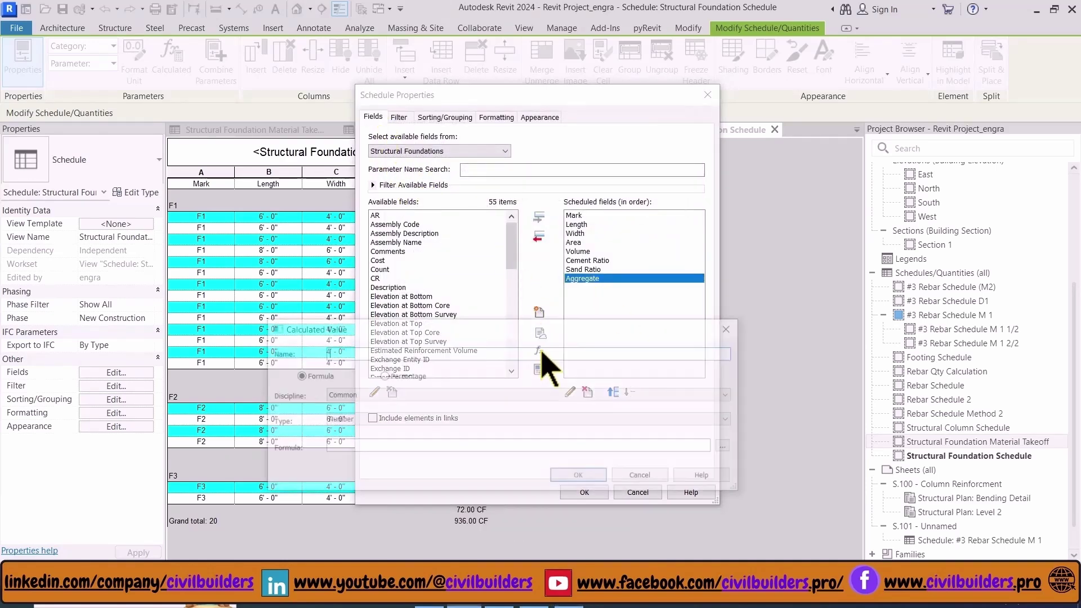
{"action": "type", "text": "Total Ratio"}
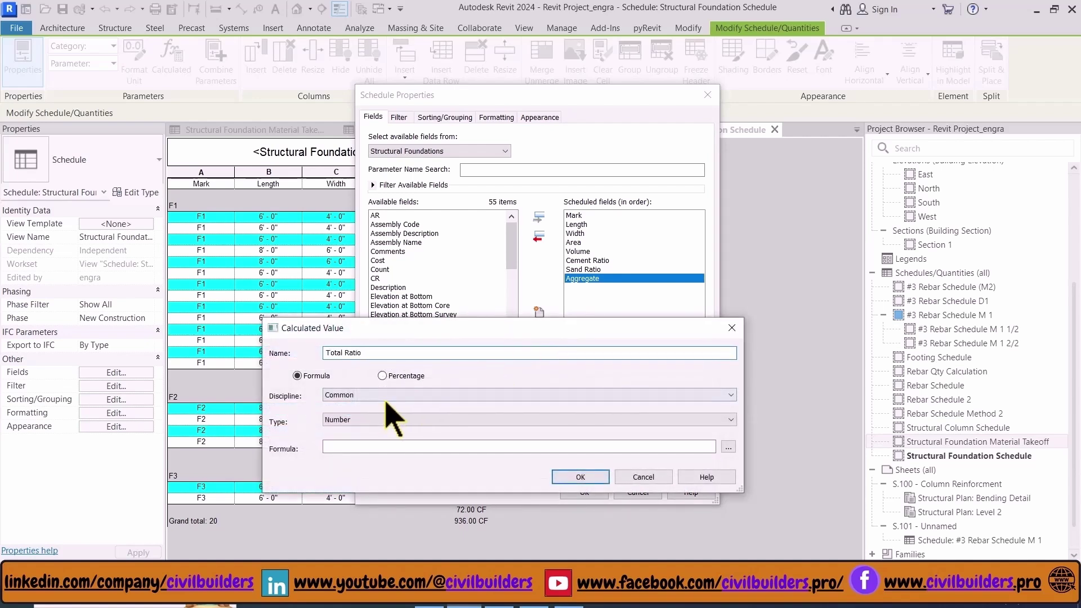
Define Total Ratio with the formula Cement Ratio+Sand Ratio+Aggregate
{"action": "left_click", "coordinate": [729, 447]}
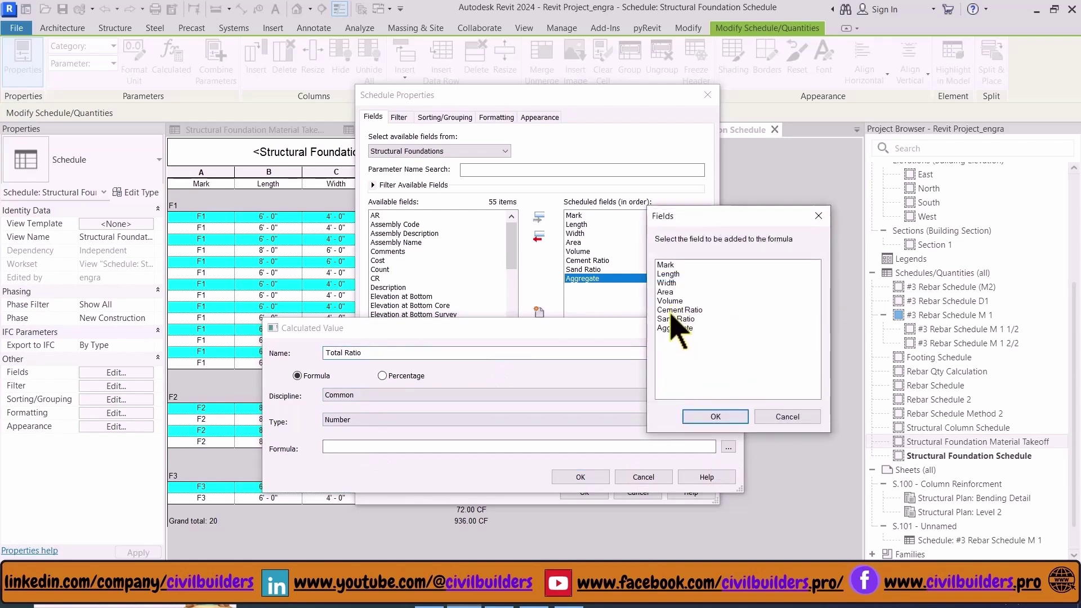
{"action": "left_click", "coordinate": [676, 310]}
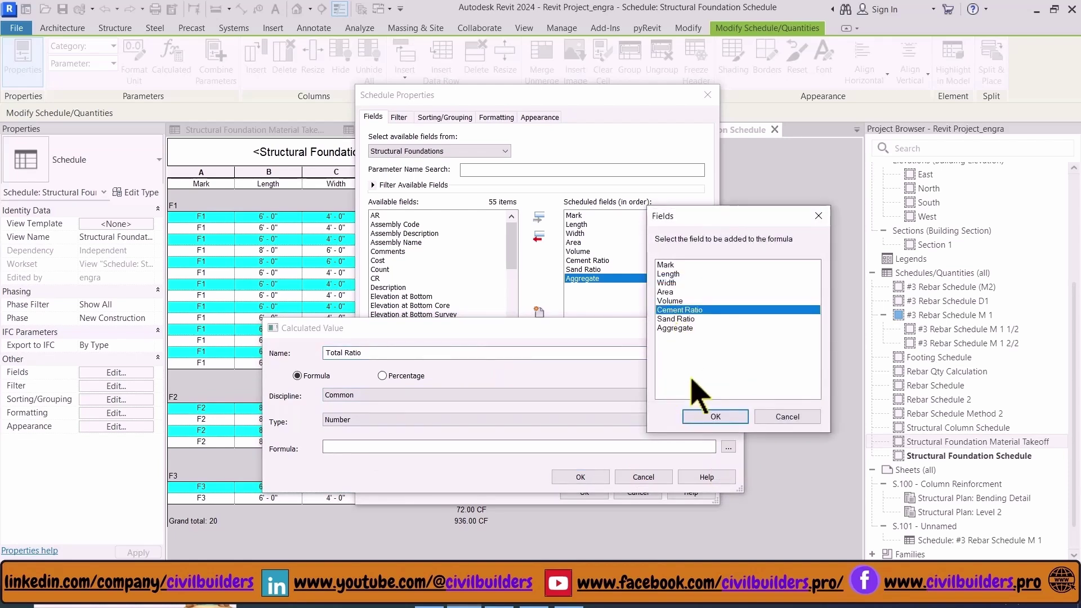
{"action": "left_click", "coordinate": [711, 416]}
{"action": "type", "text": "+"}
{"action": "left_click", "coordinate": [729, 447]}
{"action": "left_click", "coordinate": [694, 318]}
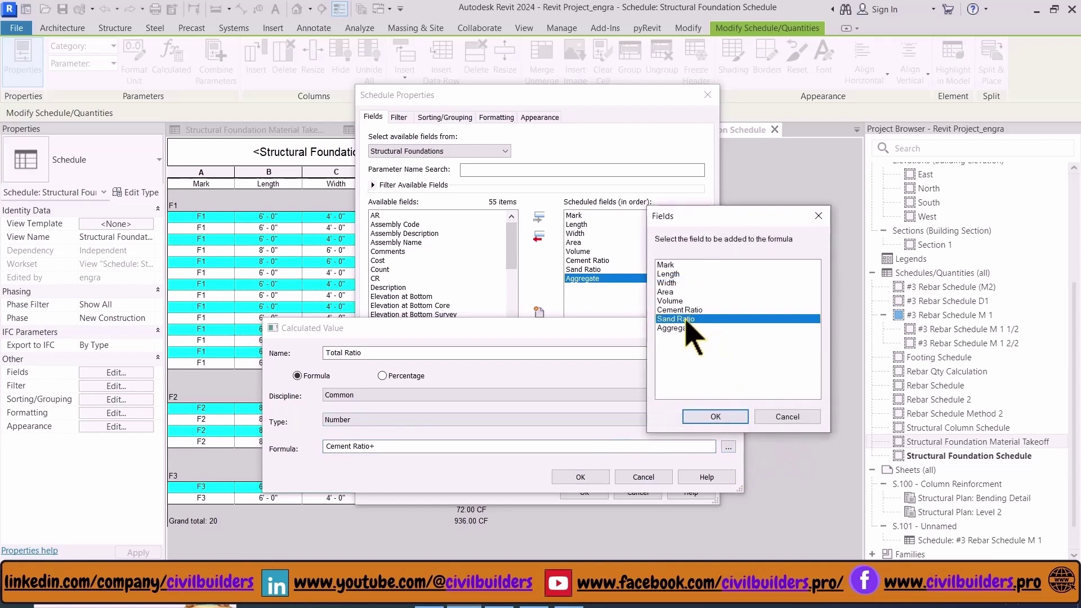
{"action": "left_click", "coordinate": [722, 419]}
{"action": "left_click", "coordinate": [729, 448]}
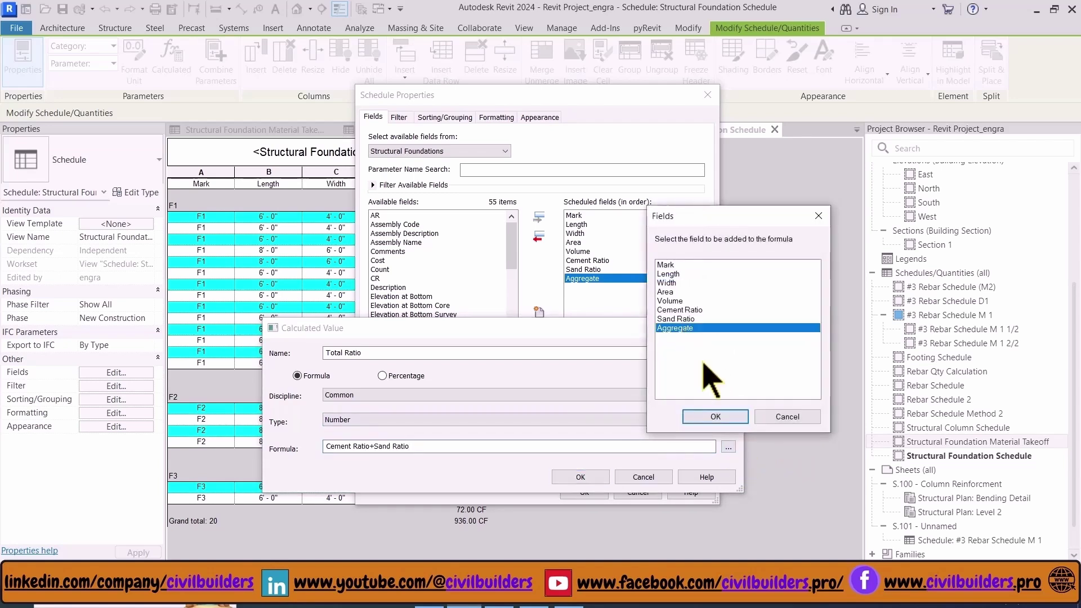
{"action": "left_click", "coordinate": [714, 417]}
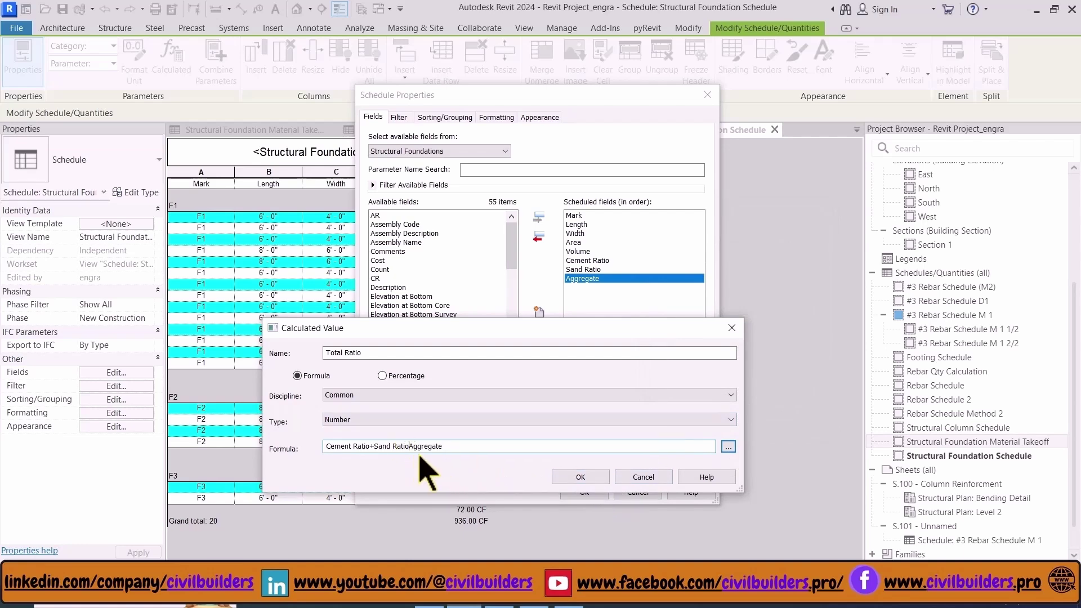
{"action": "left_click", "coordinate": [588, 477]}
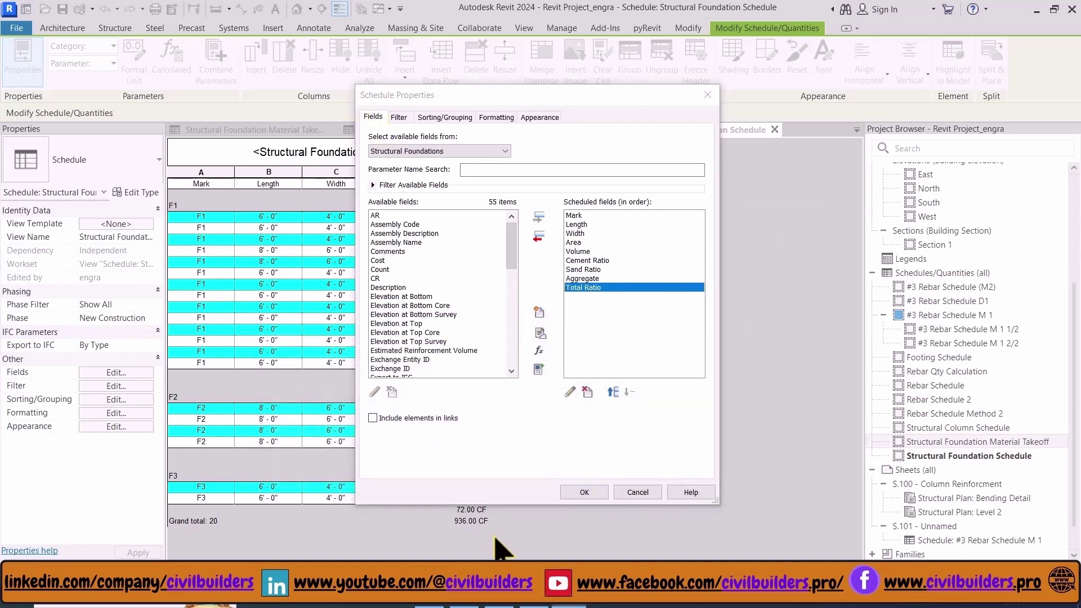
Check the cement formula in Excel's Quantity Take Off sheet, then begin a Cement Bags calculated value
{"action": "left_click", "coordinate": [442, 606]}
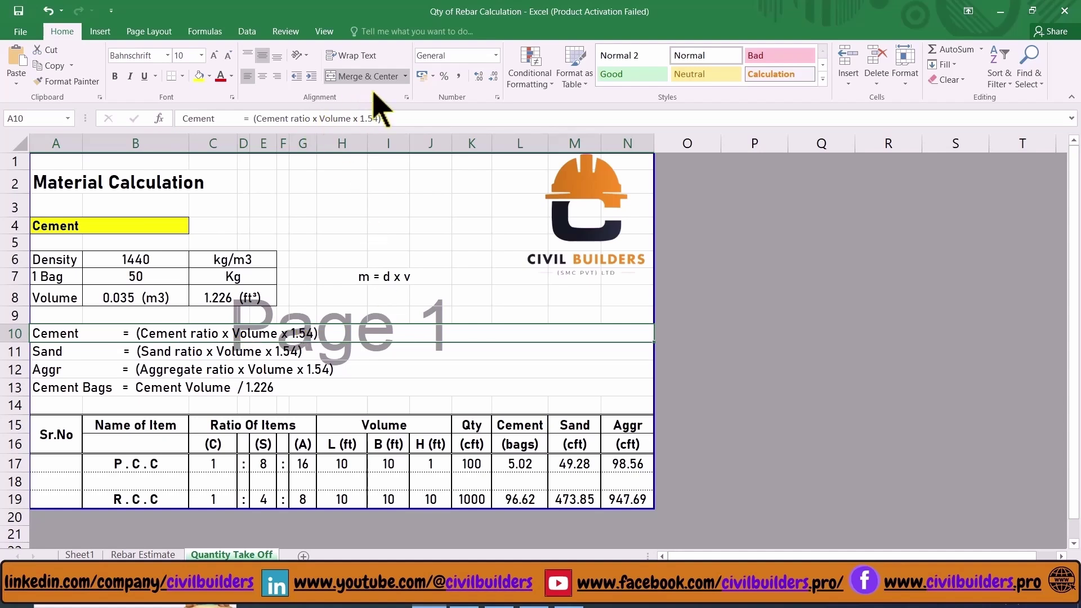
{"action": "key", "text": "alt+Tab"}
{"action": "left_click", "coordinate": [538, 350]}
{"action": "type", "text": "Cement Bags"}
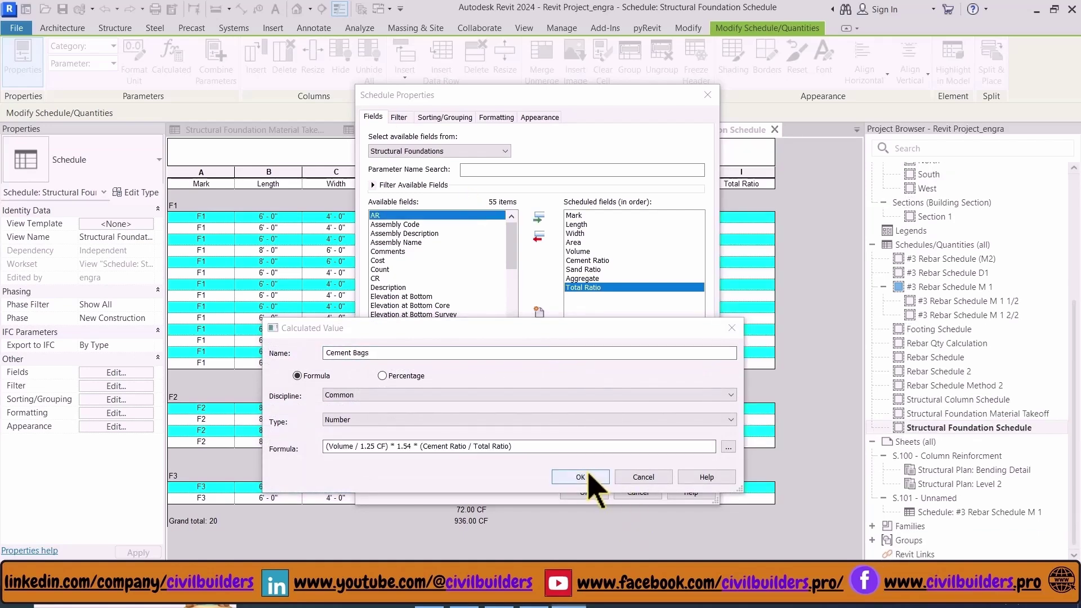
Confirm Cement Bags and add a Sand QTY calculated value with a pasted formula
{"action": "left_click", "coordinate": [587, 476]}
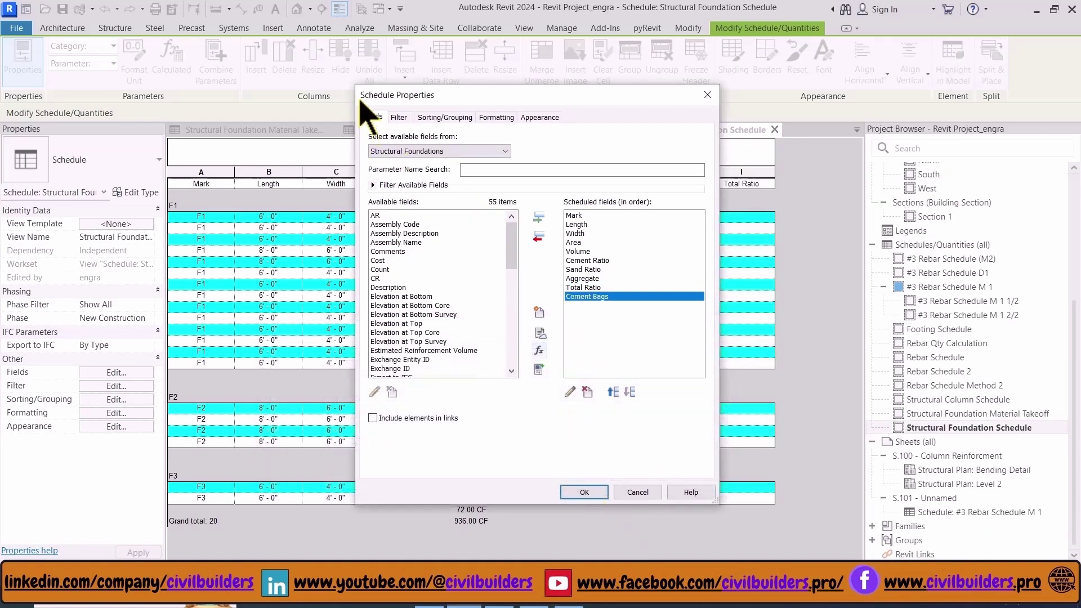
{"action": "left_click", "coordinate": [539, 350]}
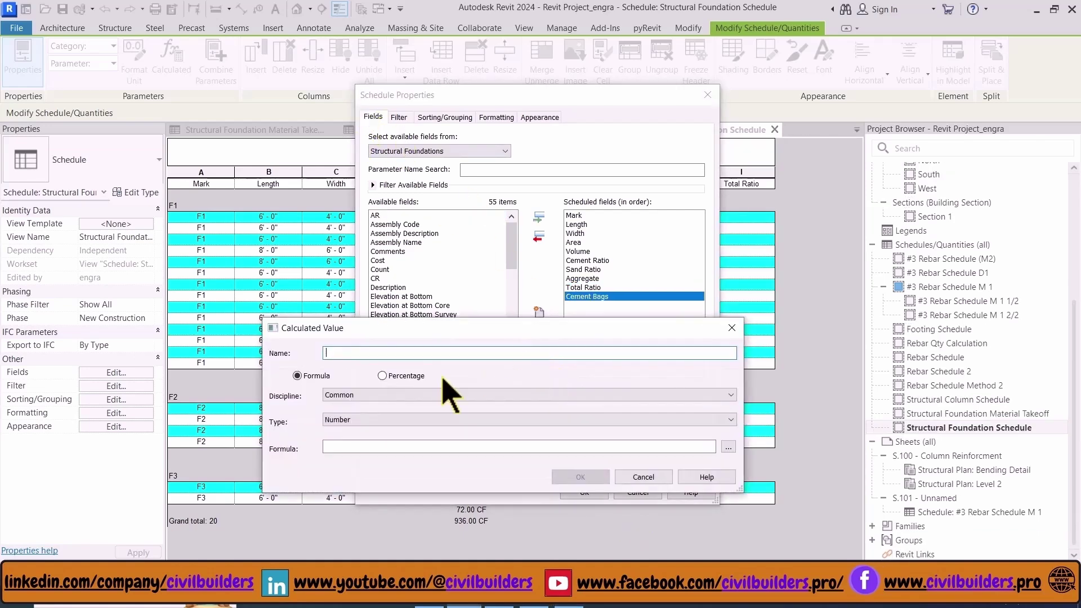
{"action": "type", "text": "Sand QTY"}
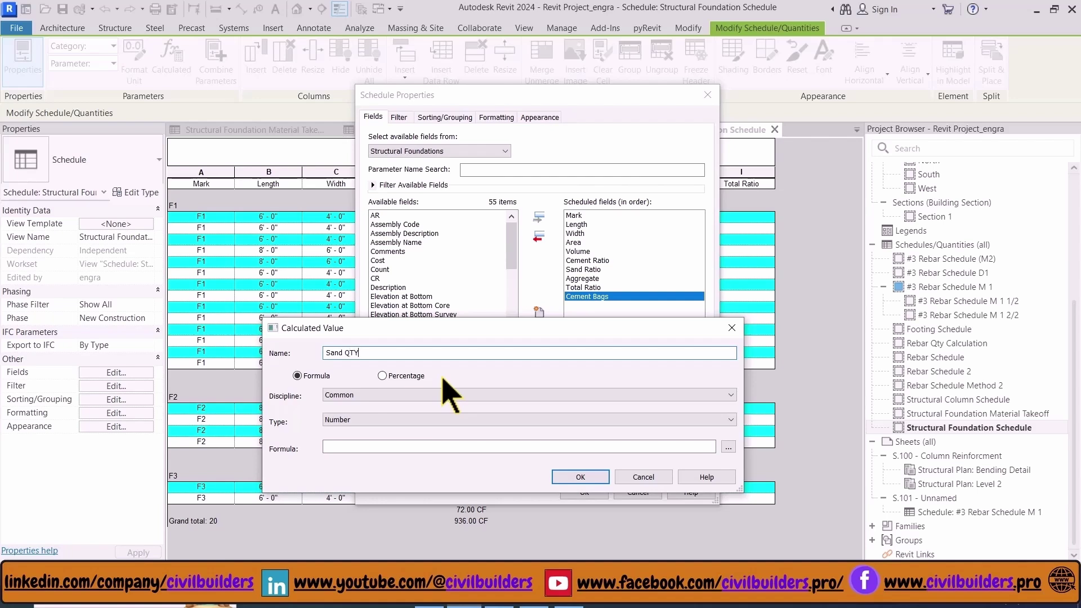
{"action": "left_click", "coordinate": [386, 447]}
{"action": "type", "text": "(Volume / 1CF) * 1.54 * (Sand Ratio / Total Ratio)"}
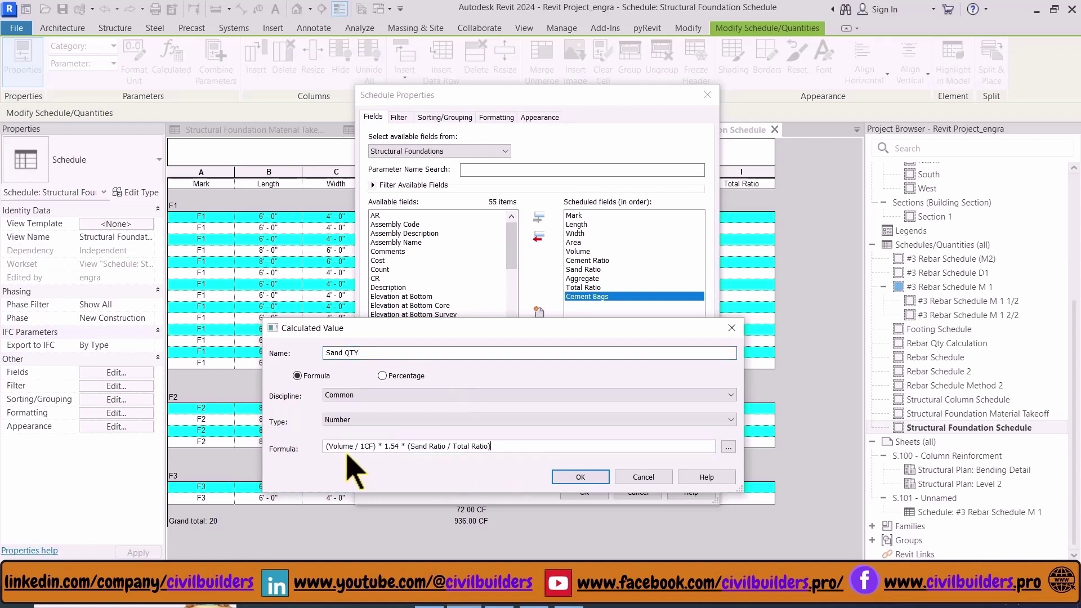
{"action": "left_click", "coordinate": [587, 478]}
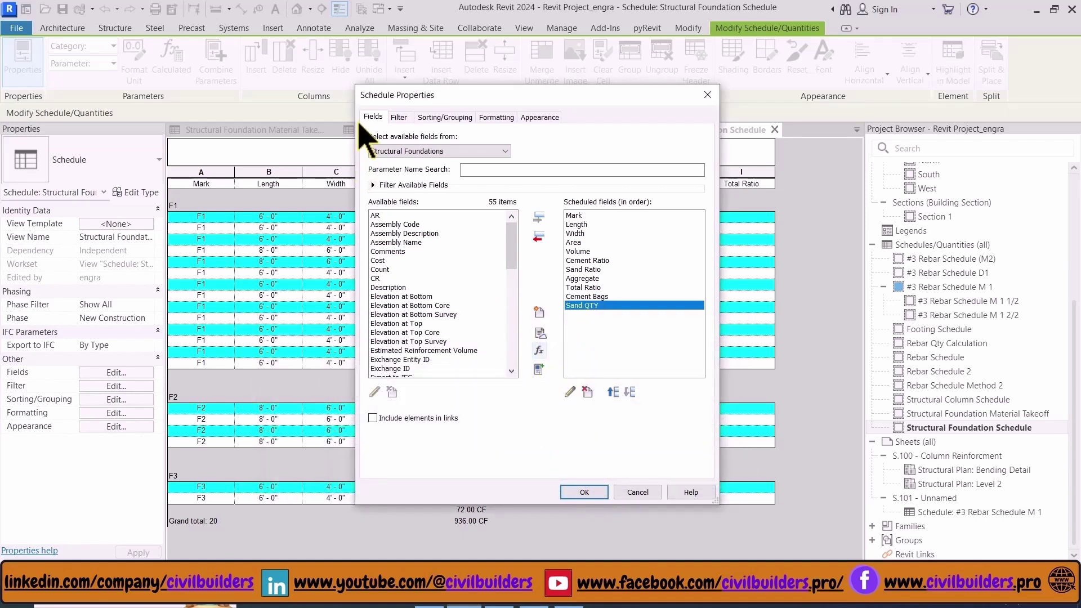
Begin an Aggregates calculated value
{"action": "left_click", "coordinate": [538, 351]}
{"action": "type", "text": "aG"}
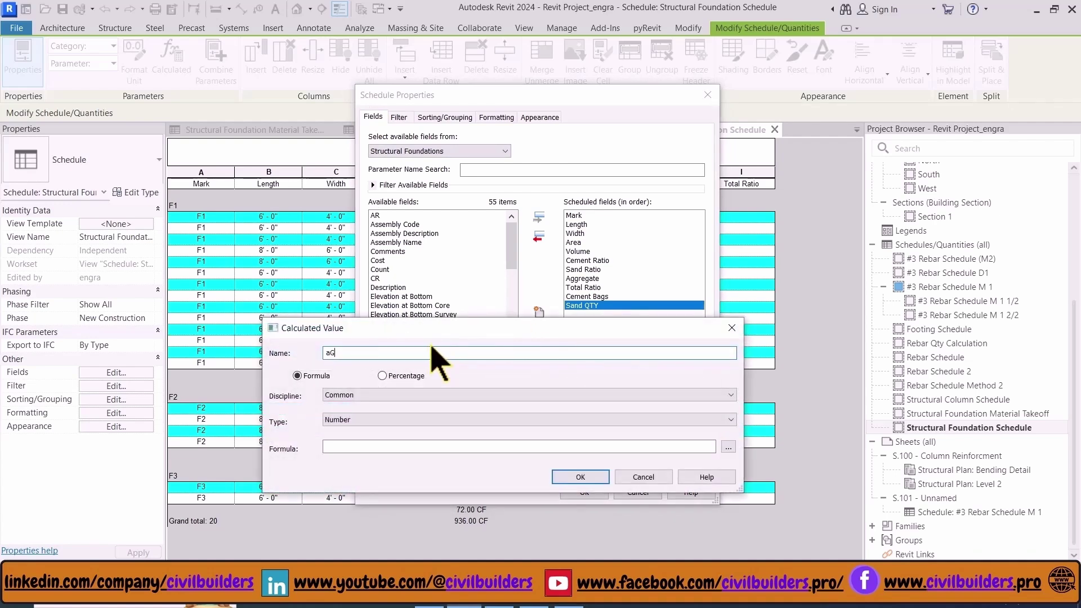
{"action": "key", "text": "BackSpace"}
{"action": "type", "text": "AS"}
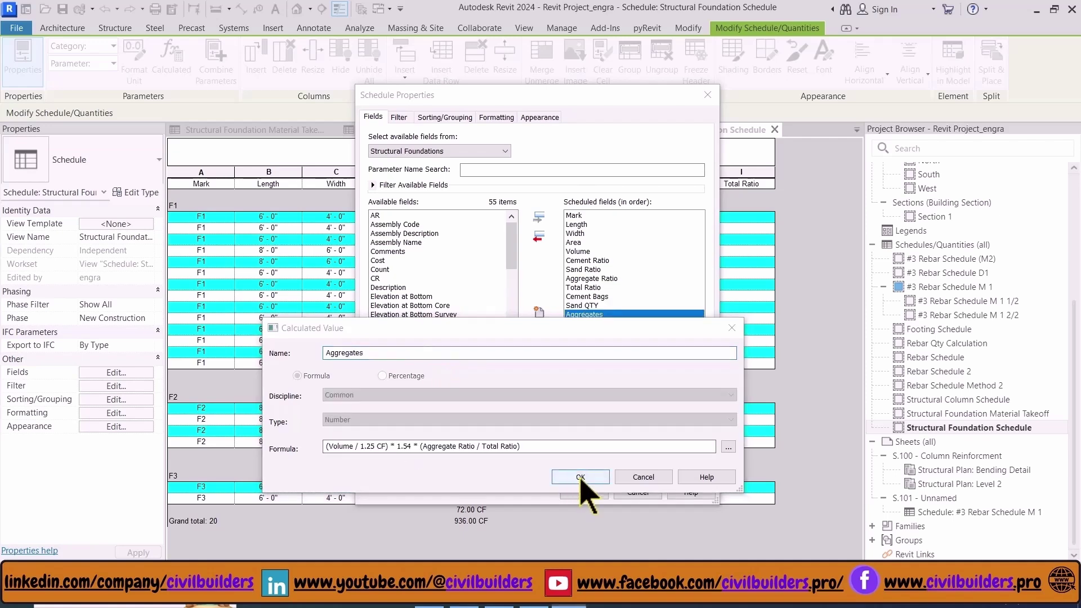
Confirm the Aggregates field and apply the new fields to the schedule
{"action": "left_click", "coordinate": [580, 477]}
{"action": "left_click", "coordinate": [583, 492]}
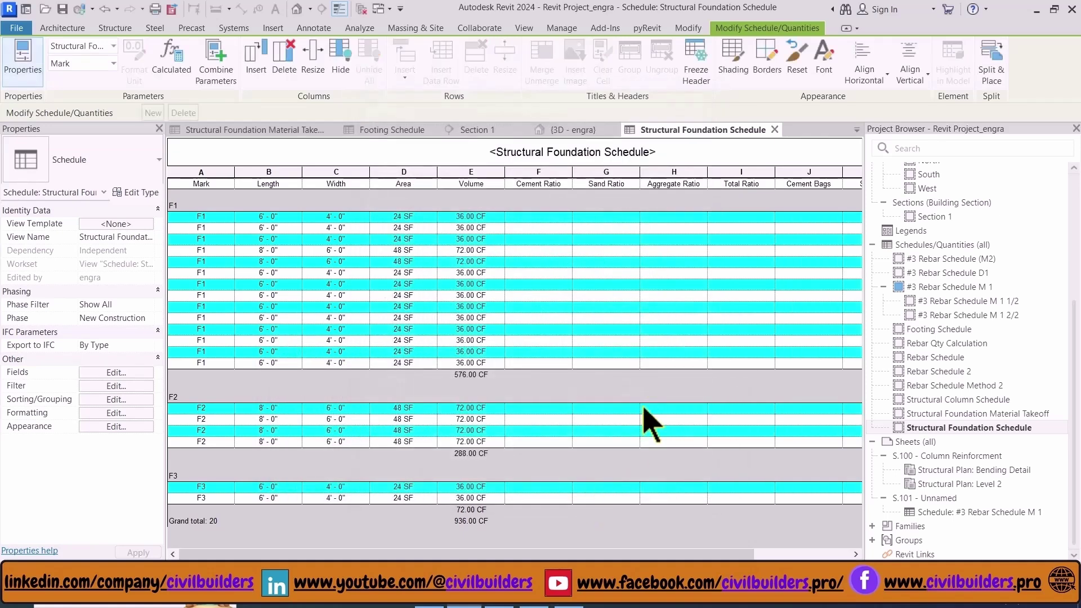
{"action": "left_click_drag", "start_coordinate": [642, 555], "coordinate": [743, 556]}
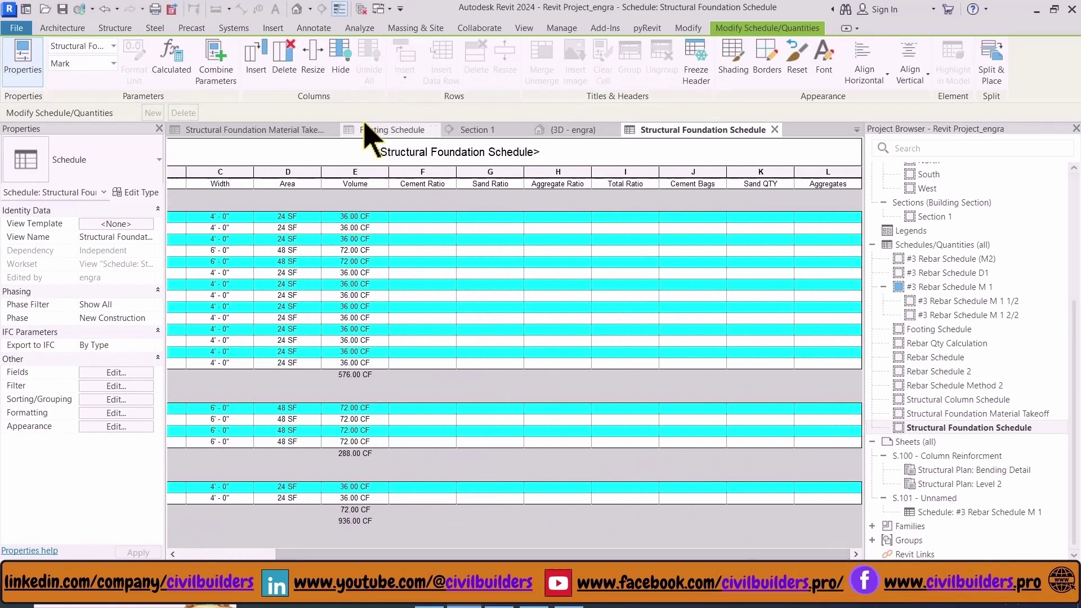
Enter the 1:4:8 cement, sand and aggregate ratios for the first footing group
{"action": "left_click", "coordinate": [425, 218]}
{"action": "left_click", "coordinate": [426, 219]}
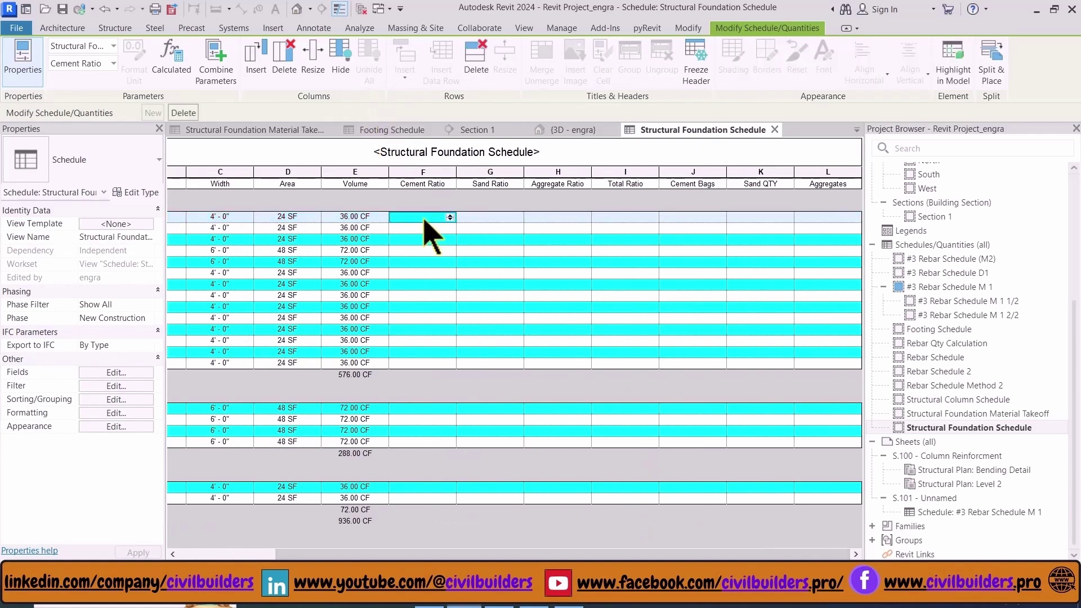
{"action": "type", "text": "1"}
{"action": "left_click", "coordinate": [490, 217]}
{"action": "left_click", "coordinate": [566, 217]}
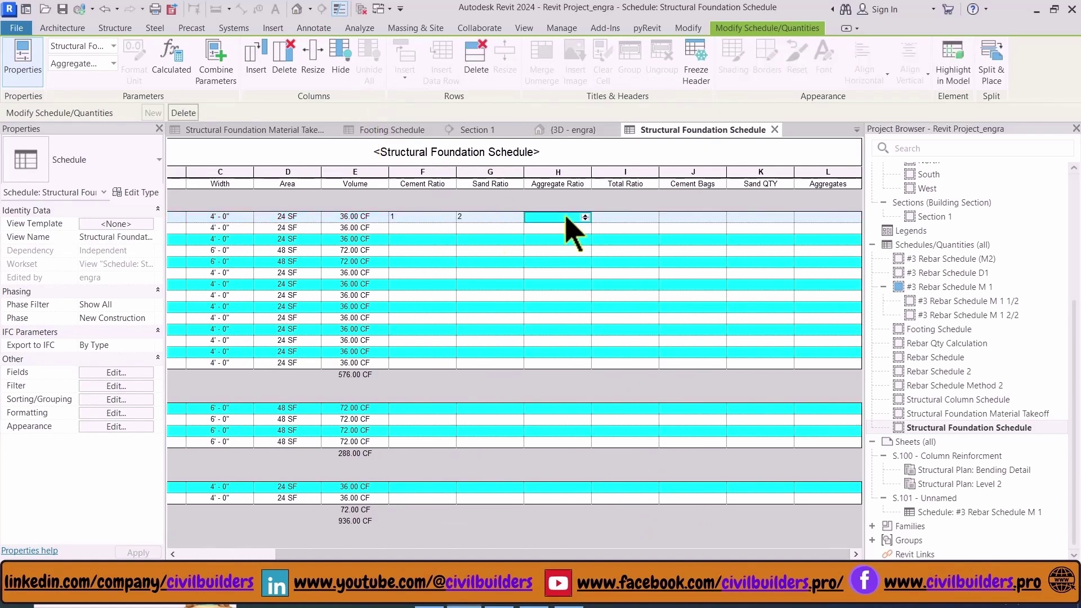
{"action": "type", "text": "4"}
{"action": "key", "text": "Return"}
{"action": "left_click", "coordinate": [684, 218]}
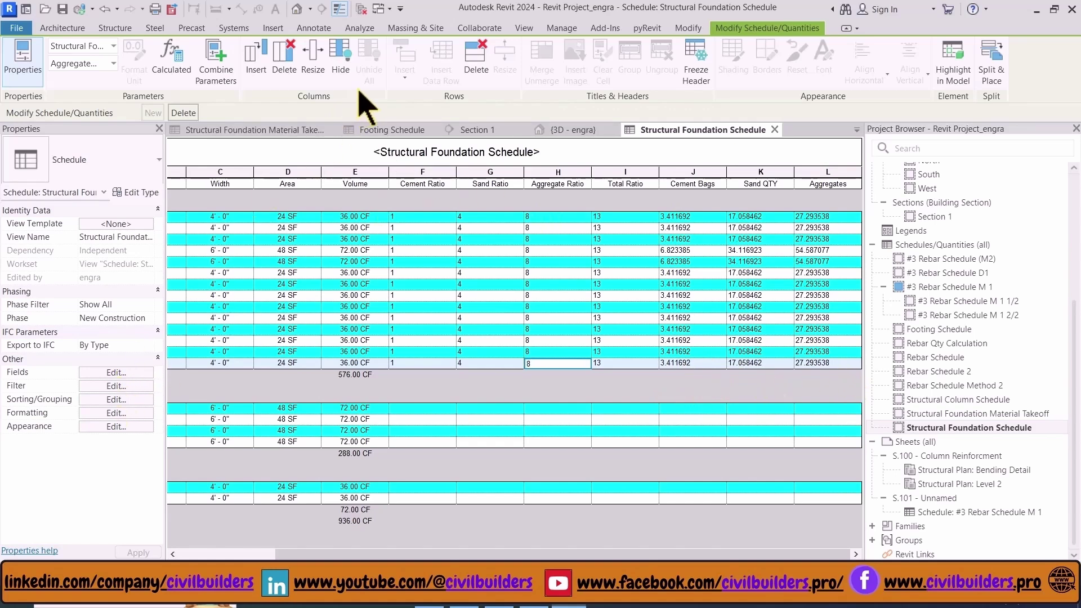
Make the Cement Bags, Sand QTY and Aggregates columns calculate totals
{"action": "left_click", "coordinate": [116, 413]}
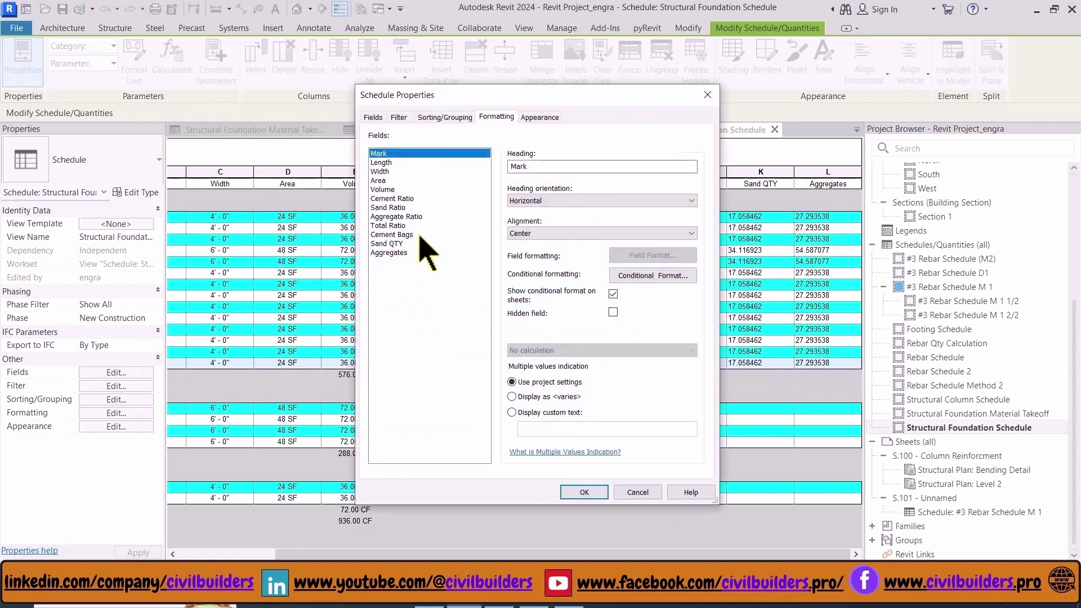
{"action": "left_click", "coordinate": [394, 234]}
{"action": "left_click", "coordinate": [396, 253], "text": "shift"}
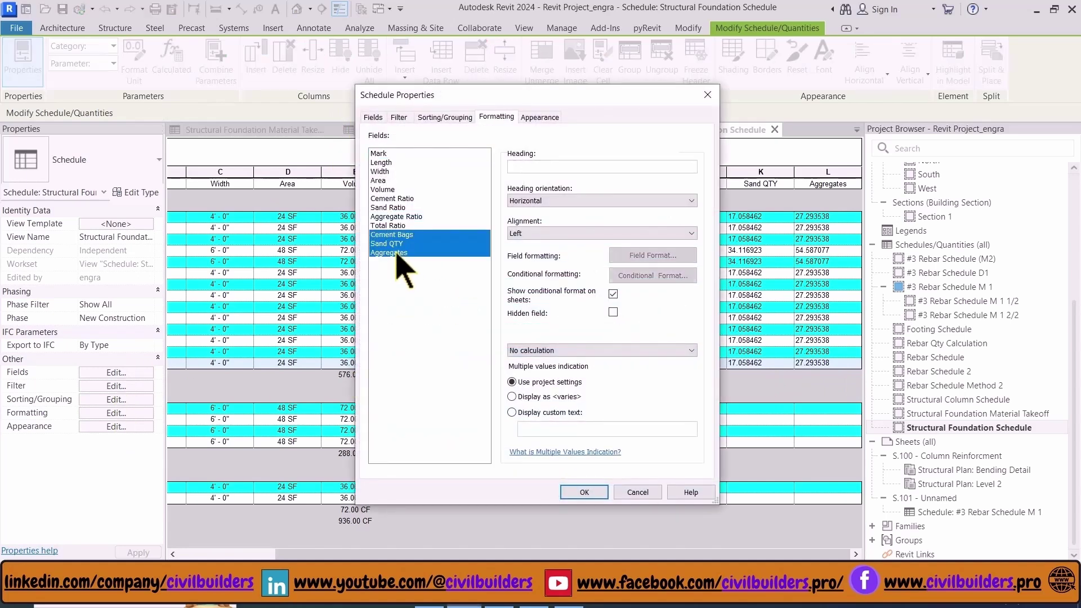
{"action": "left_click", "coordinate": [538, 351]}
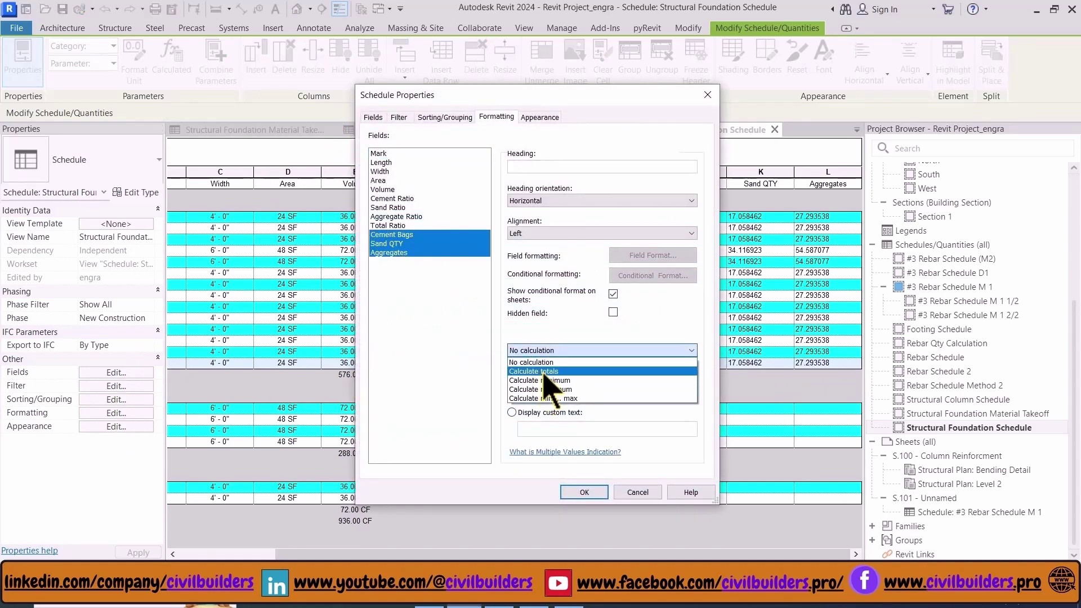
{"action": "left_click", "coordinate": [544, 372]}
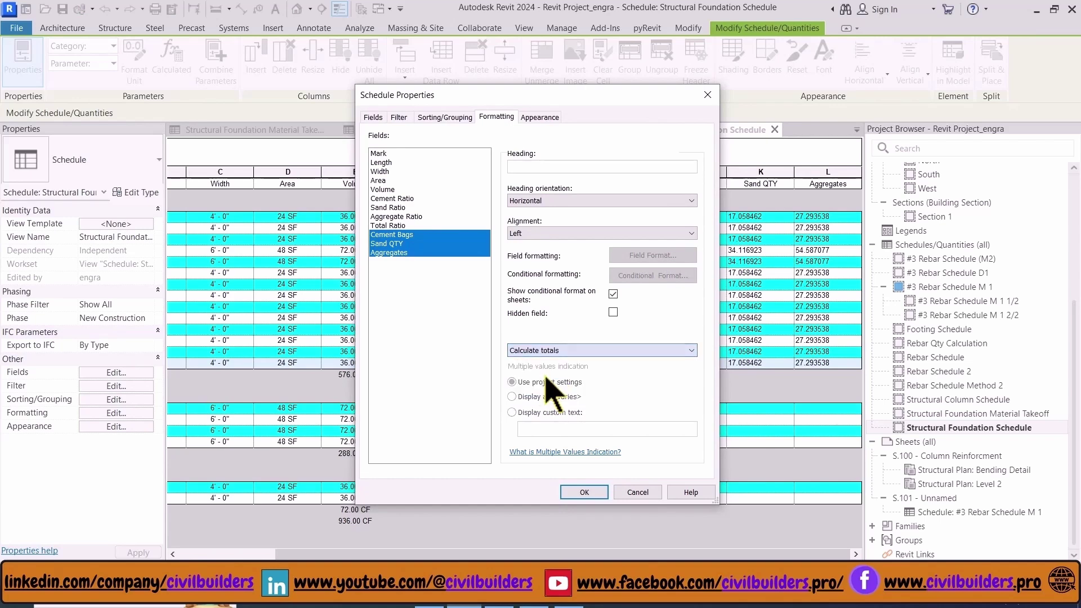
{"action": "left_click", "coordinate": [585, 493]}
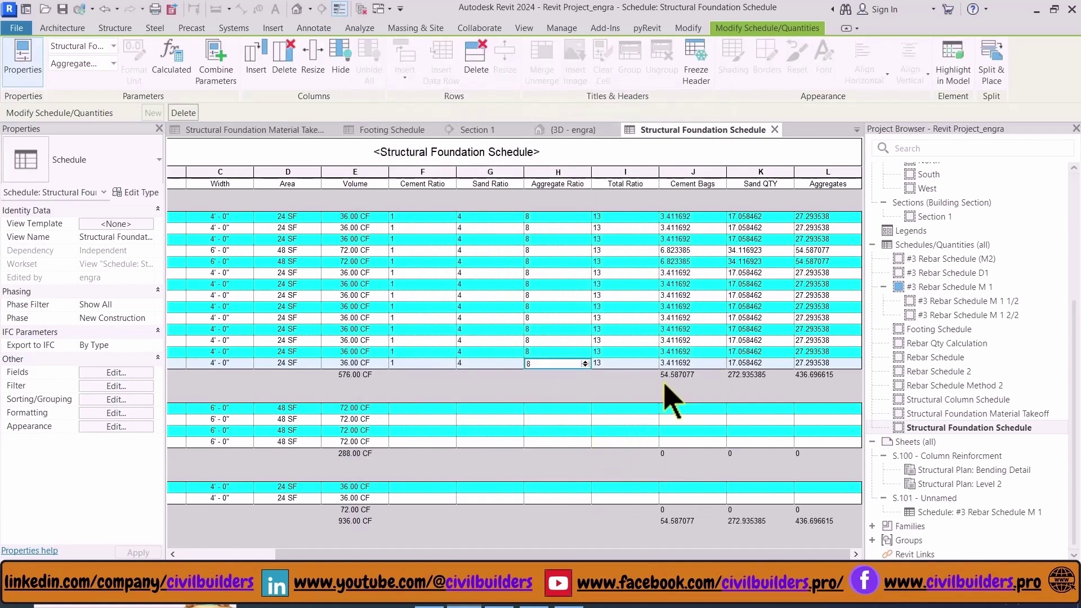
Enter the ratios 1, 4 and 8 for the first F2 footing row
{"action": "scroll", "coordinate": [194, 431], "scroll_direction": "left", "scroll_amount": 5}
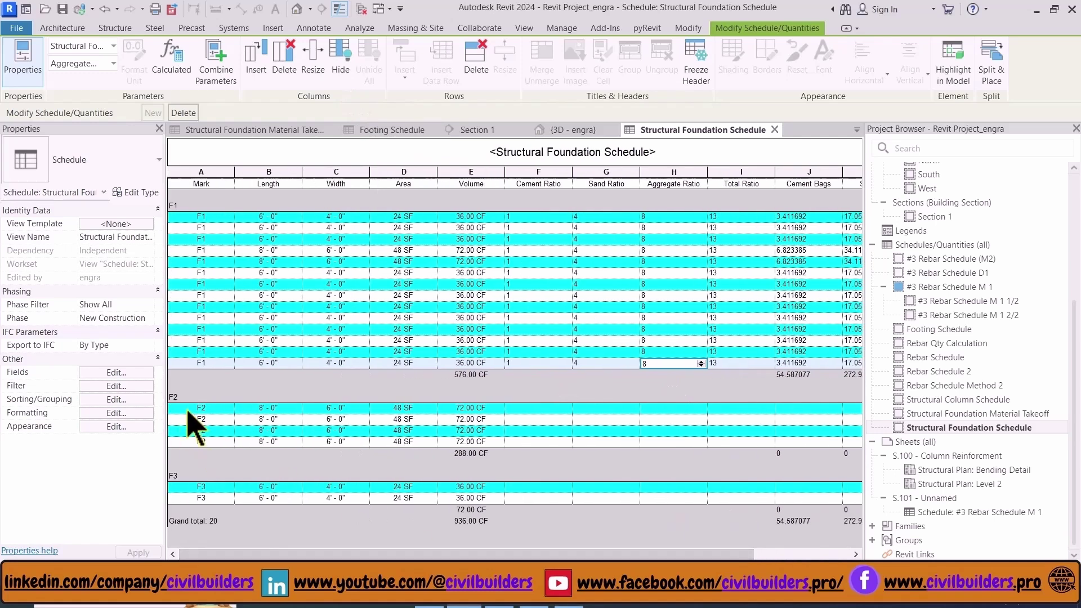
{"action": "left_click", "coordinate": [535, 409]}
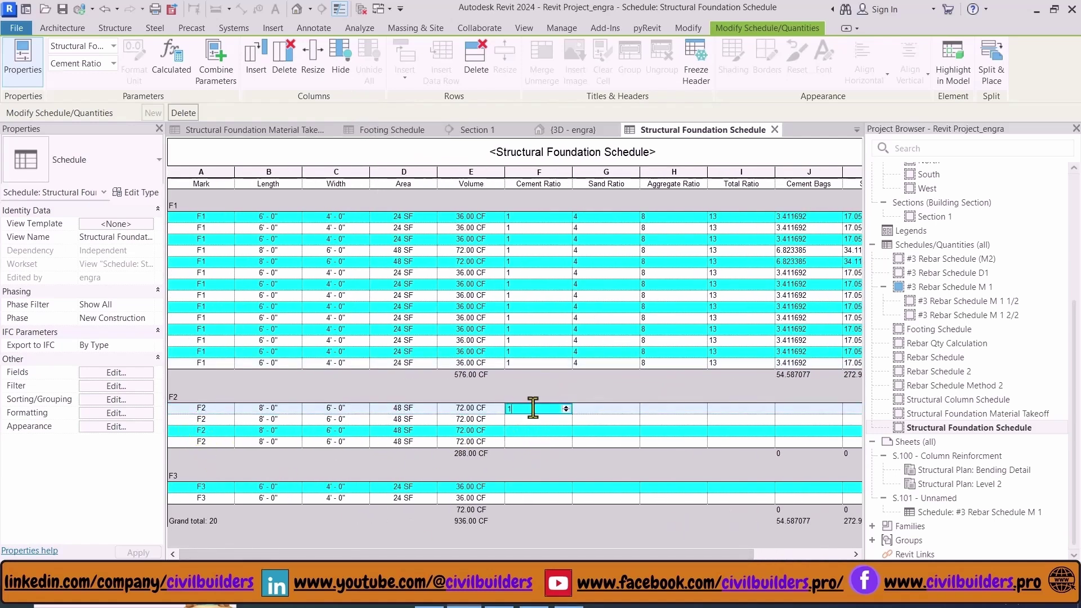
{"action": "left_click", "coordinate": [597, 410]}
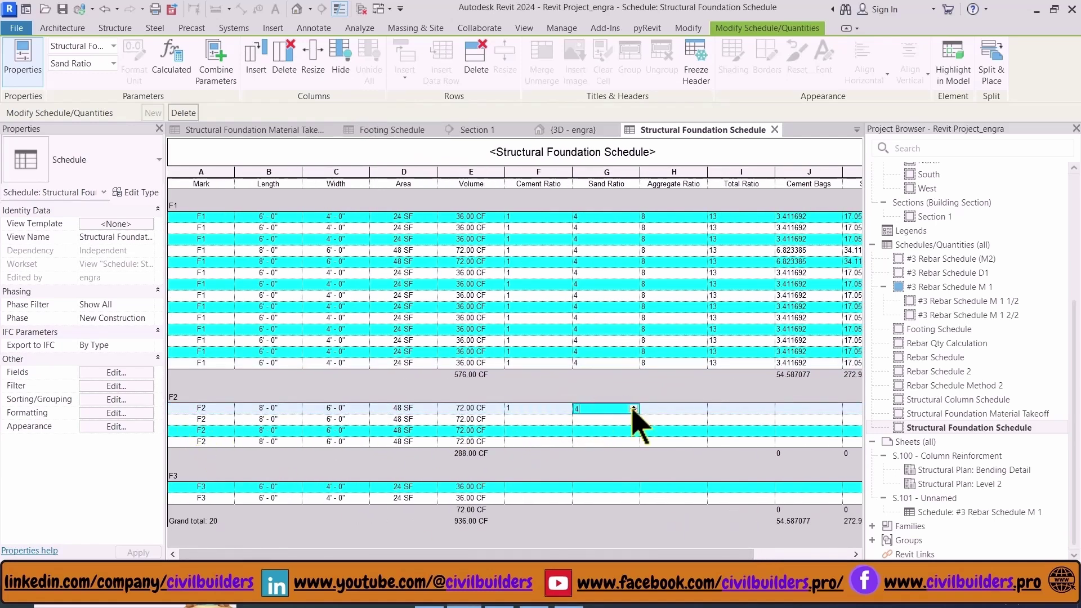
{"action": "type", "text": "4"}
{"action": "left_click", "coordinate": [658, 407]}
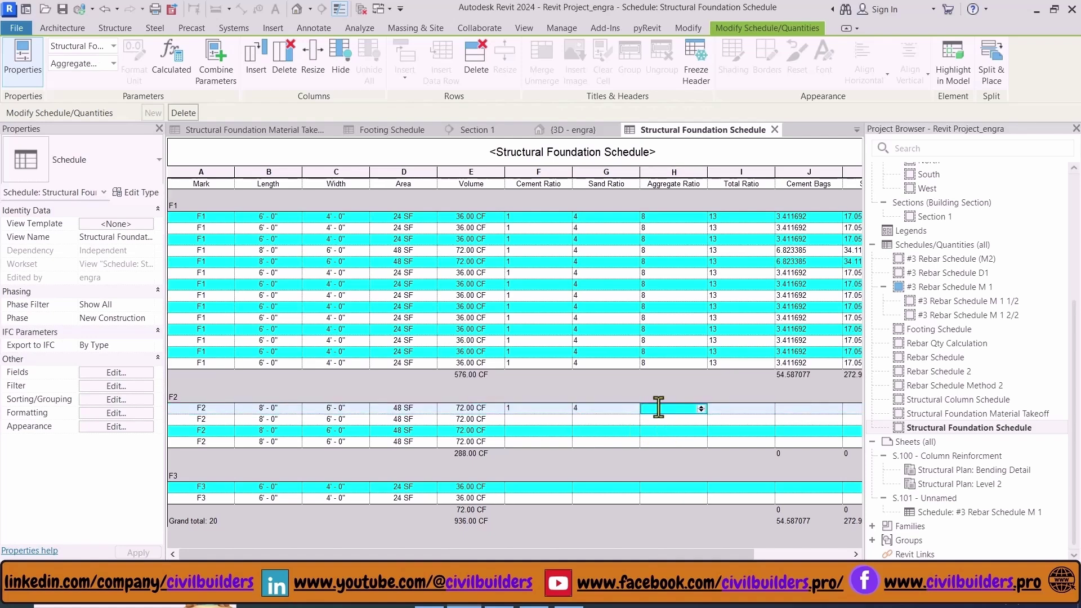
{"action": "type", "text": "8"}
{"action": "left_click", "coordinate": [671, 420]}
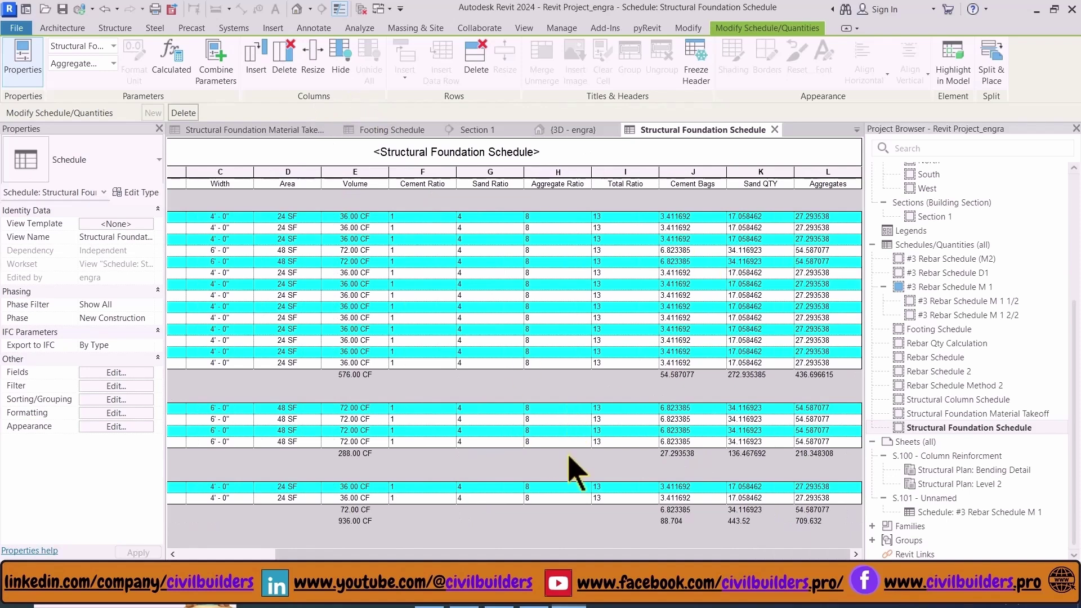
Set the schedule title font to bold Bahnschrift
{"action": "key", "text": "Left"}
{"action": "key", "text": "Left"}
{"action": "key", "text": "Left"}
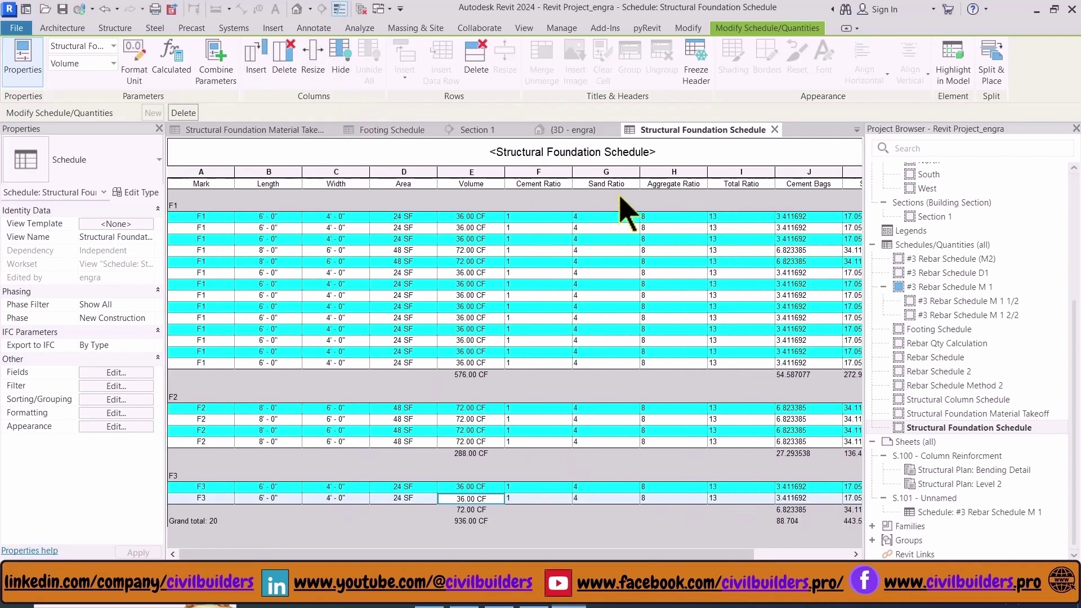
{"action": "left_click", "coordinate": [715, 157]}
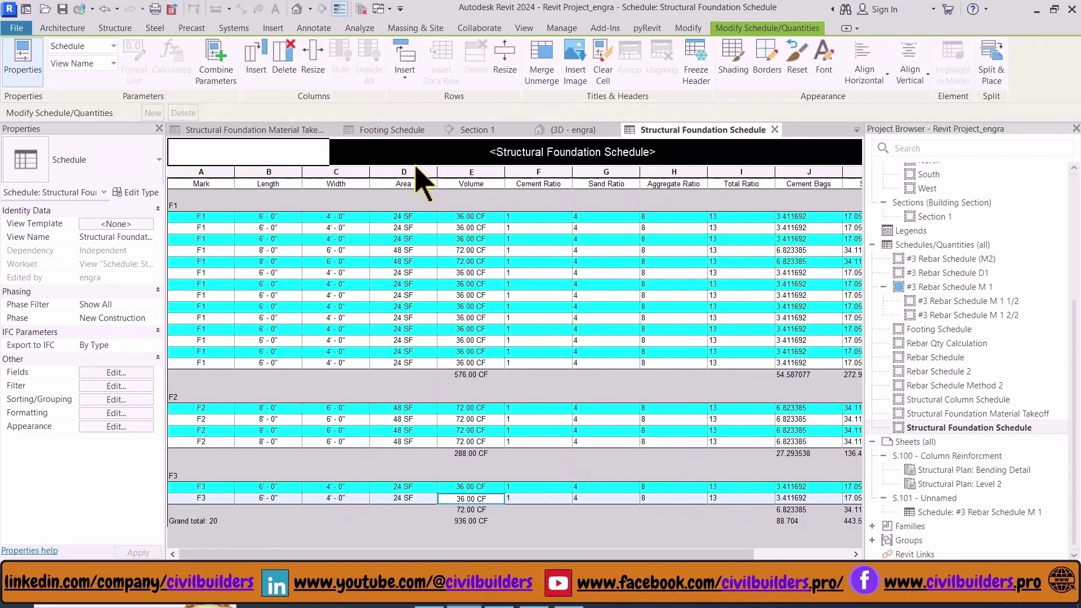
{"action": "left_click", "coordinate": [823, 56]}
{"action": "key", "text": "Escape"}
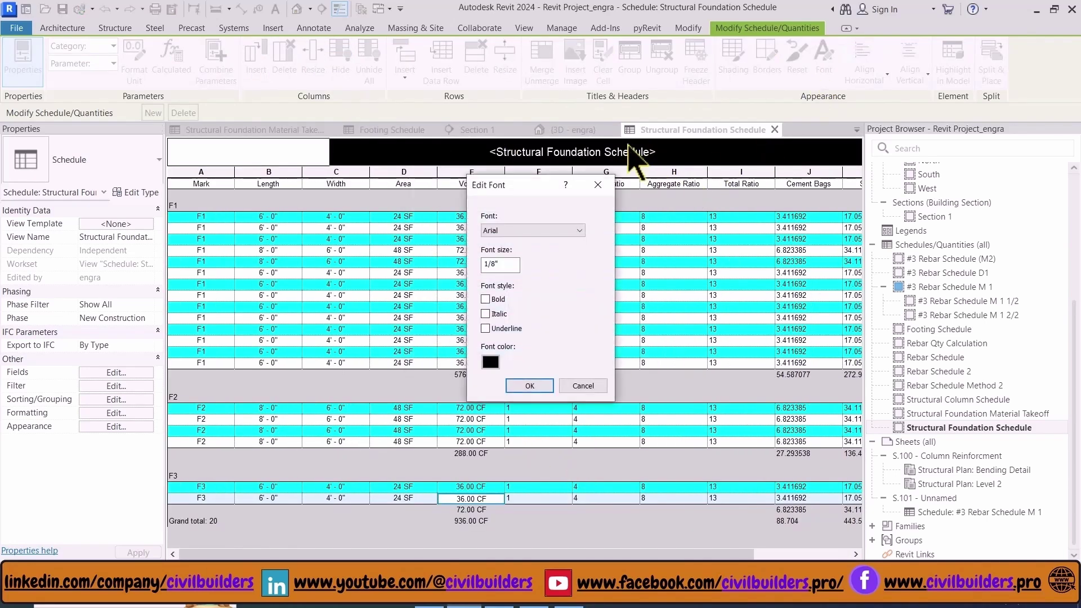
{"action": "left_click", "coordinate": [494, 300]}
{"action": "left_click", "coordinate": [526, 230]}
{"action": "left_click", "coordinate": [510, 370]}
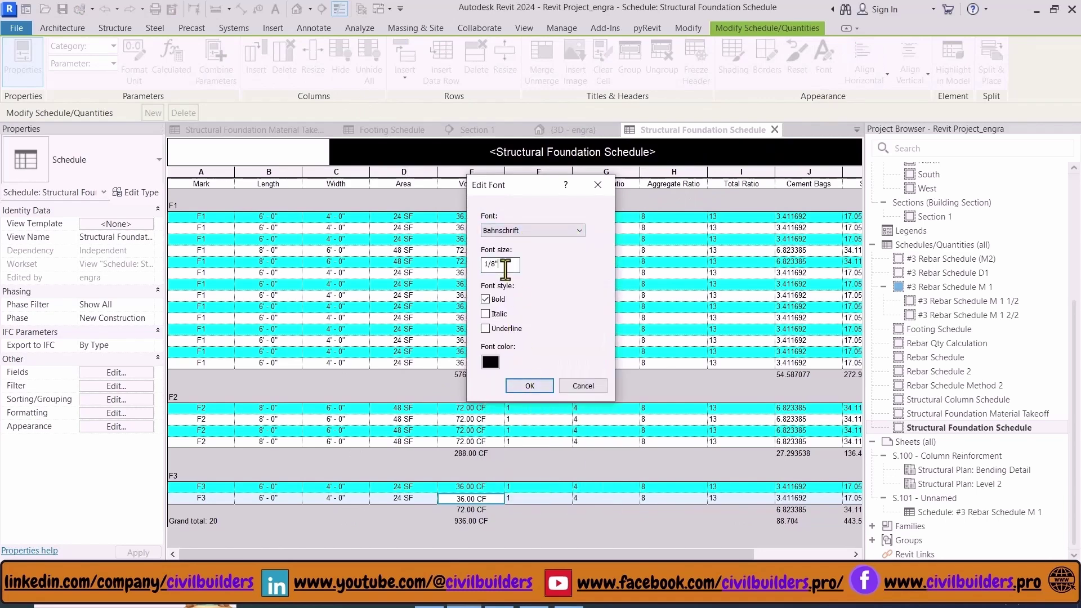
{"action": "left_click", "coordinate": [526, 386]}
Centre-align every schedule column through the Formatting settings
{"action": "left_click", "coordinate": [116, 415]}
{"action": "left_click", "coordinate": [394, 252], "text": "shift"}
{"action": "left_click", "coordinate": [596, 233]}
{"action": "left_click", "coordinate": [543, 256]}
{"action": "left_click", "coordinate": [585, 492]}
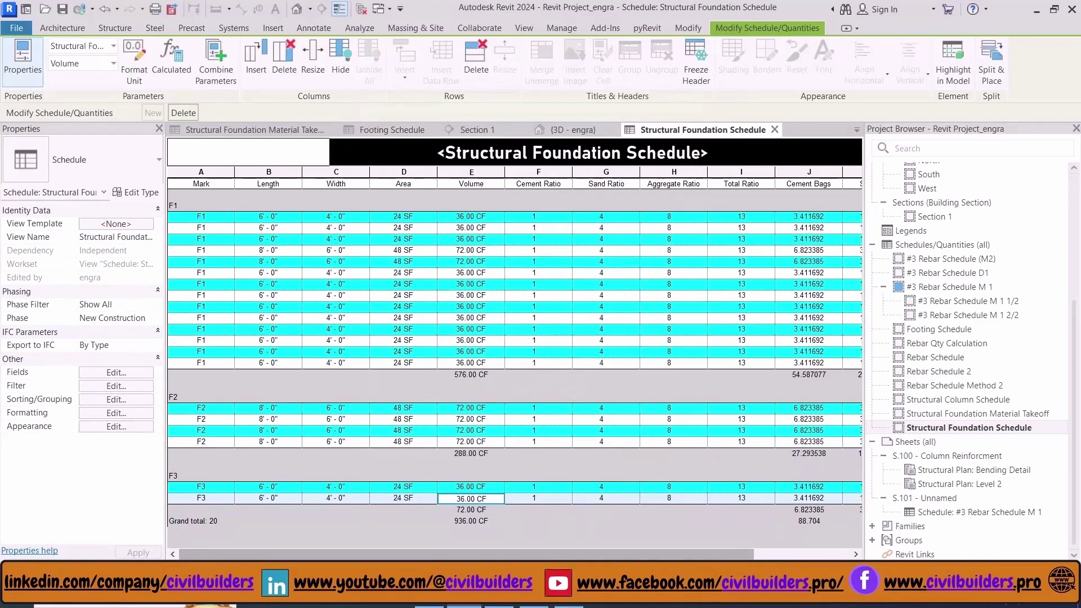
{"action": "left_click_drag", "start_coordinate": [450, 554], "coordinate": [563, 554]}
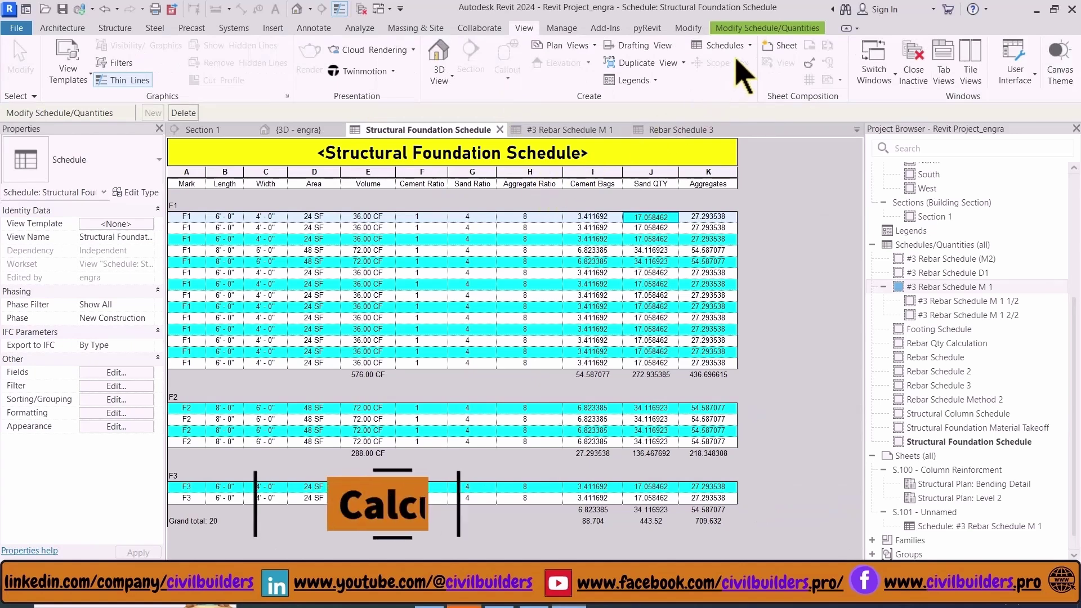
Create a new Structural Rebar schedule and add Bar Diameter to its scheduled fields
{"action": "left_click", "coordinate": [741, 47]}
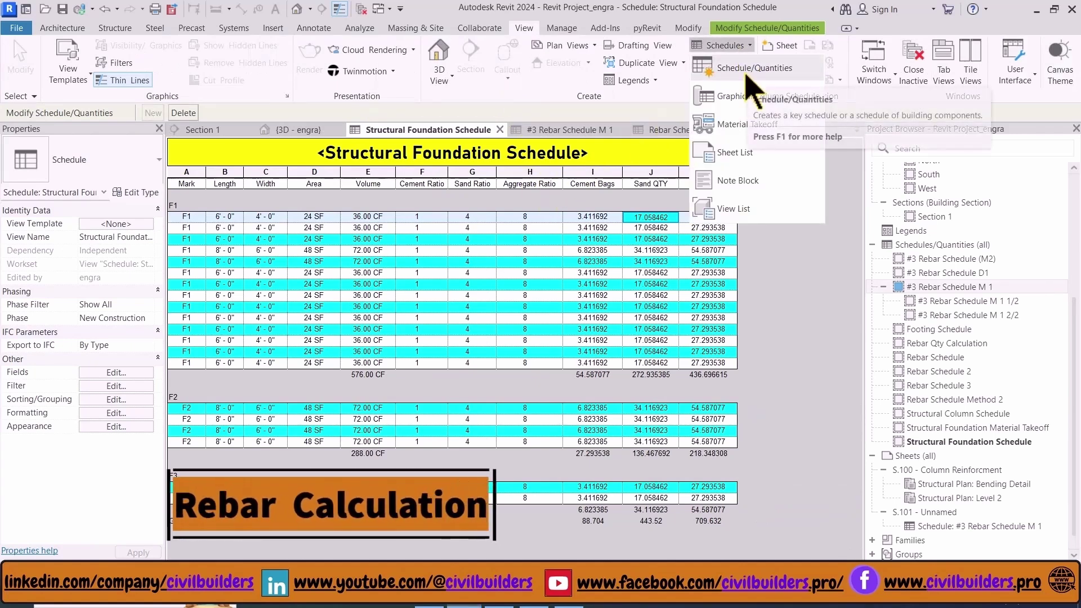
{"action": "left_click", "coordinate": [747, 70]}
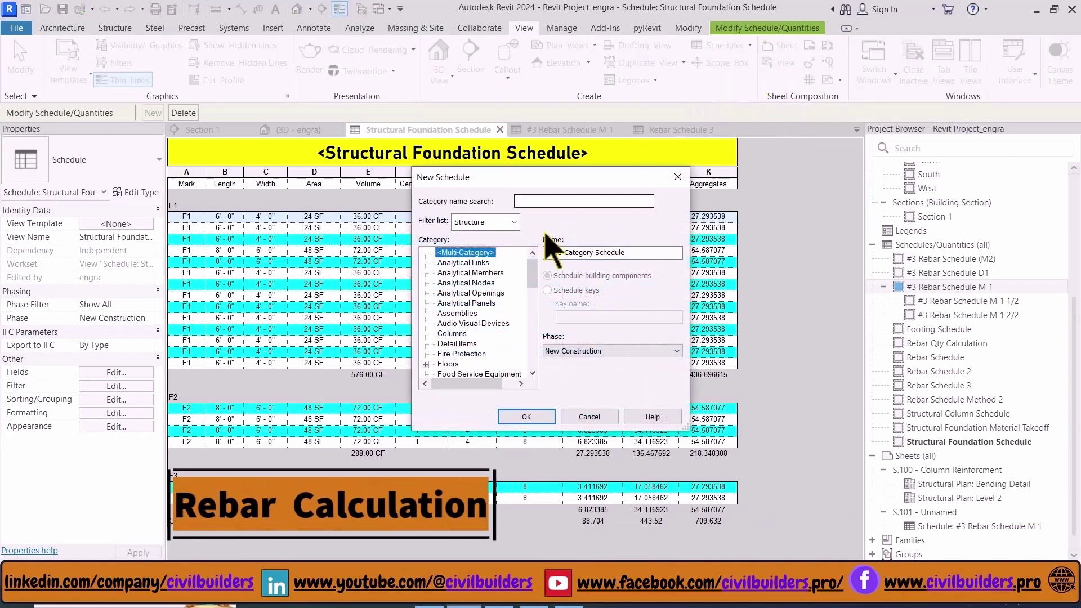
{"action": "left_click", "coordinate": [458, 293]}
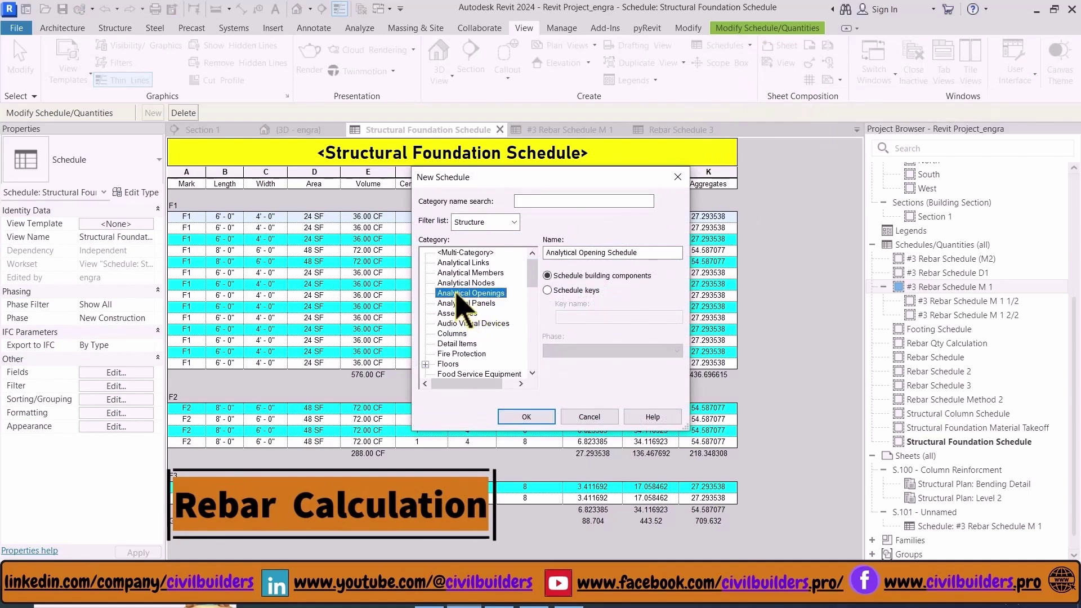
{"action": "scroll", "coordinate": [467, 315], "scroll_direction": "down", "scroll_amount": 10}
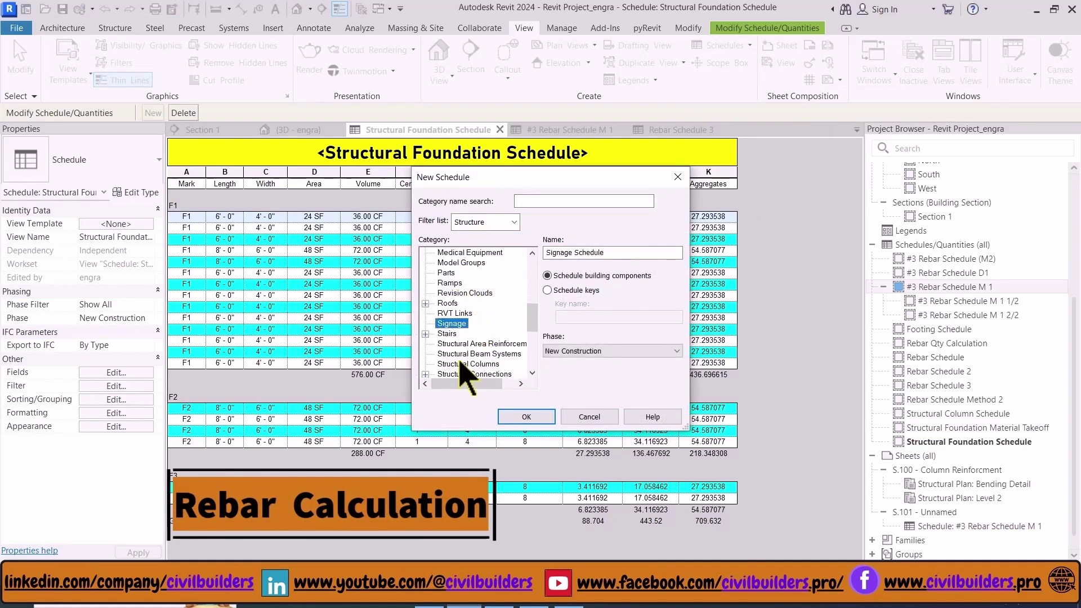
{"action": "double_click", "coordinate": [459, 363]}
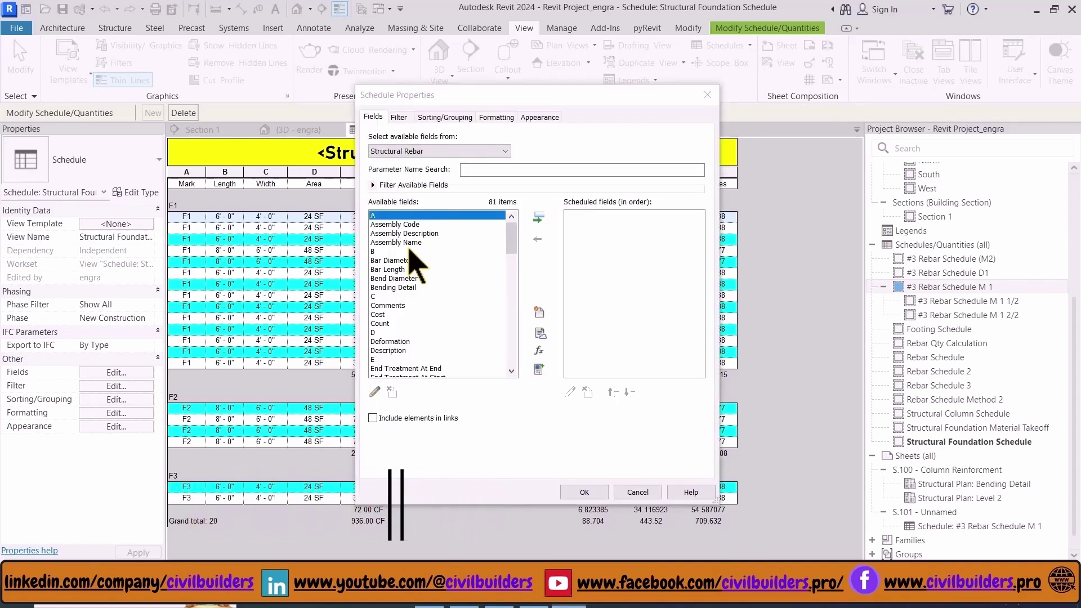
{"action": "left_click", "coordinate": [401, 242]}
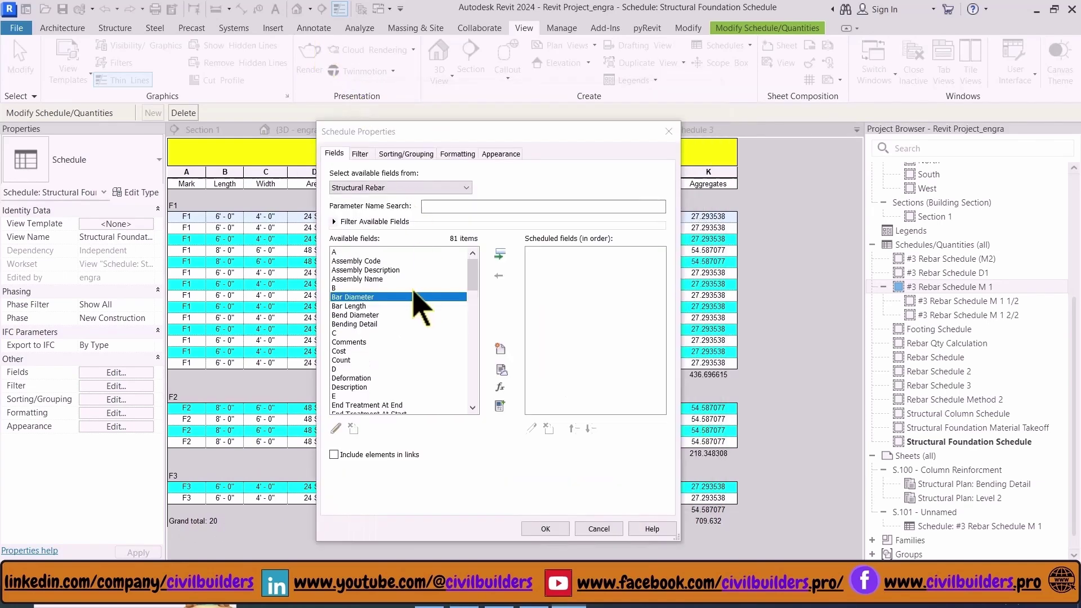
{"action": "left_click", "coordinate": [371, 297]}
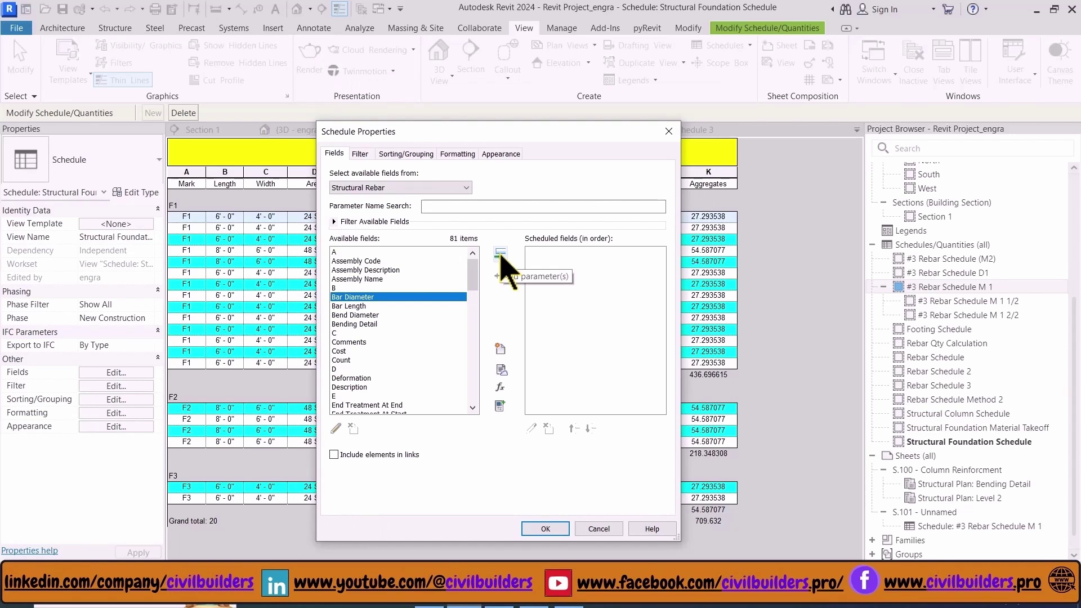
{"action": "left_click", "coordinate": [500, 254]}
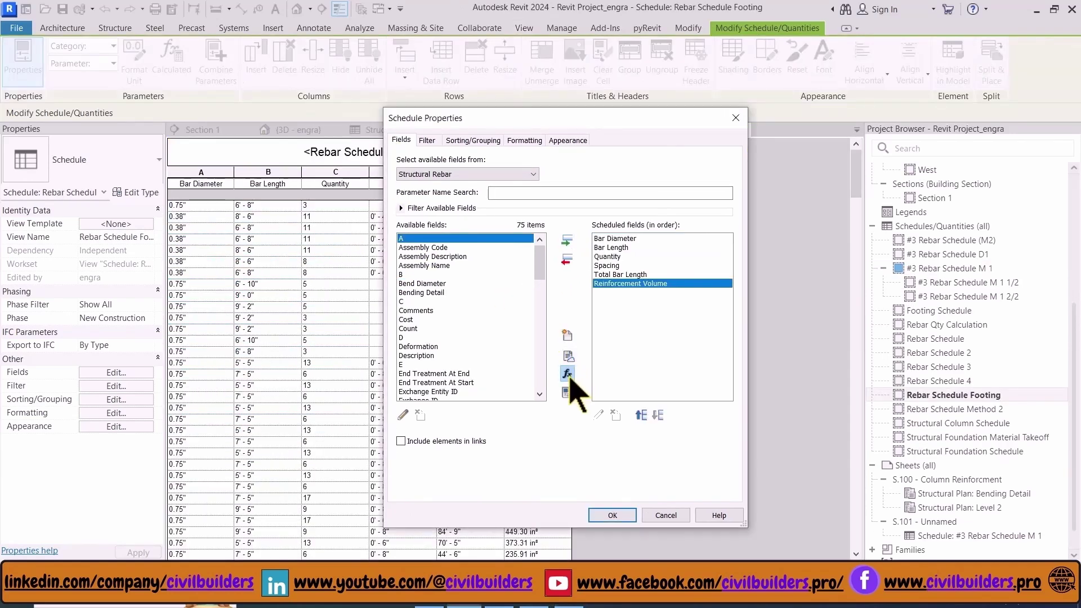
Add calculated value 'Weight of Rebars', Structural Mass, formula 490 lbm/ft³ * Reinforcement Volume
{"action": "left_click", "coordinate": [567, 374]}
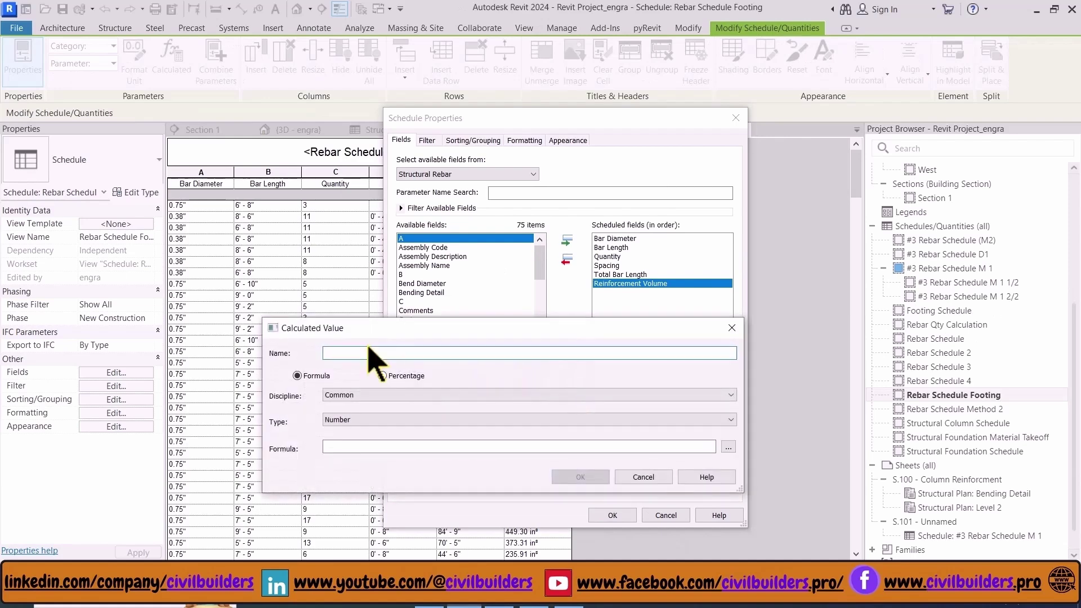
{"action": "left_click", "coordinate": [352, 325]}
{"action": "type", "text": "We"}
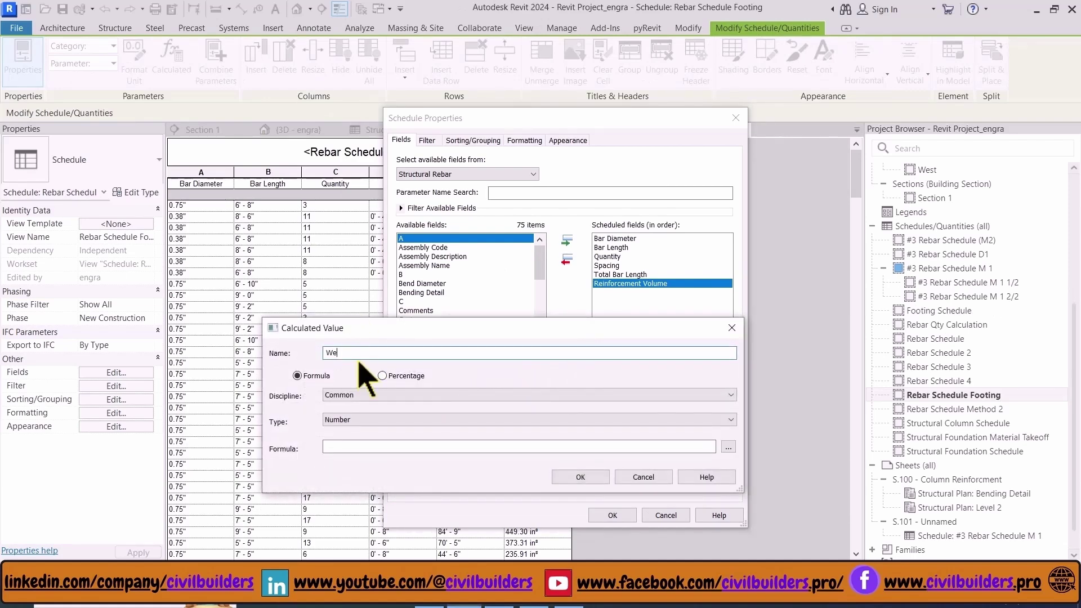
{"action": "type", "text": "ight of Rebars"}
{"action": "left_click", "coordinate": [417, 395]}
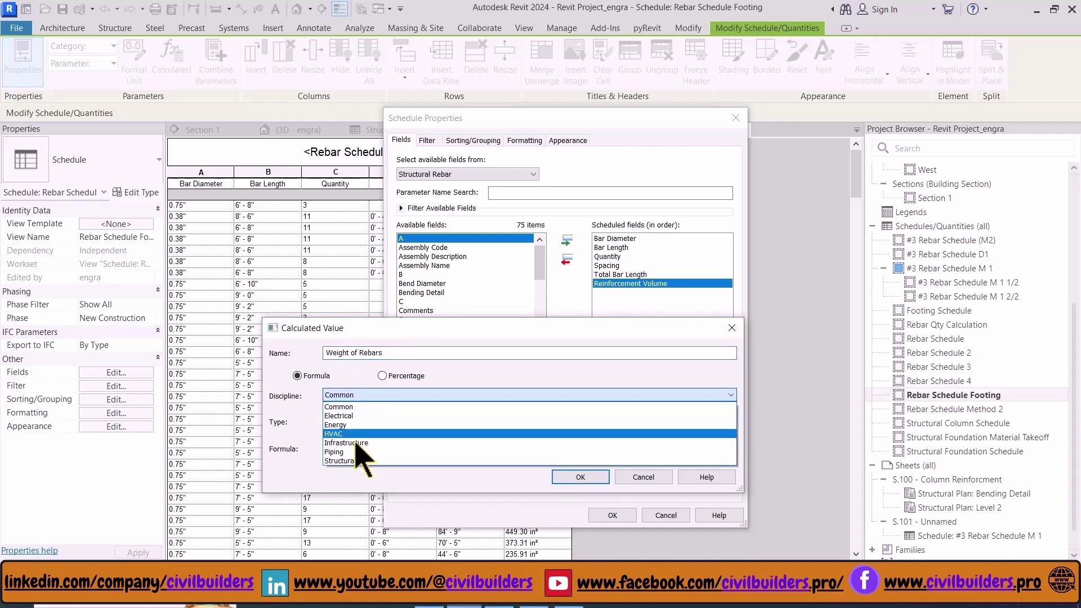
{"action": "left_click", "coordinate": [340, 461]}
{"action": "left_click", "coordinate": [357, 420]}
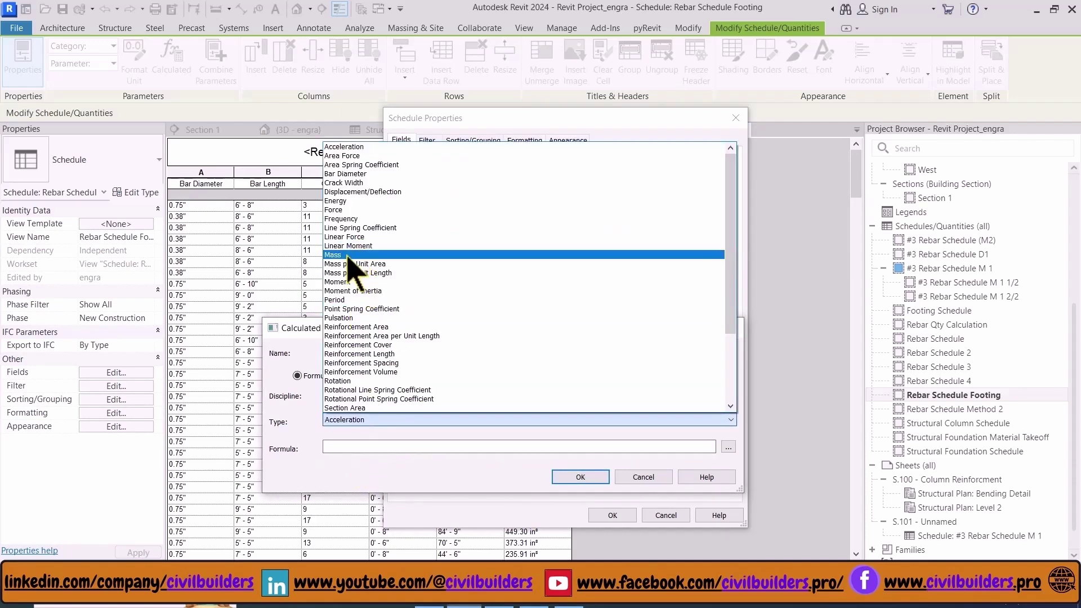
{"action": "left_click", "coordinate": [346, 255]}
{"action": "type", "text": "490 lbm/ft³ * Reinforcement Volume"}
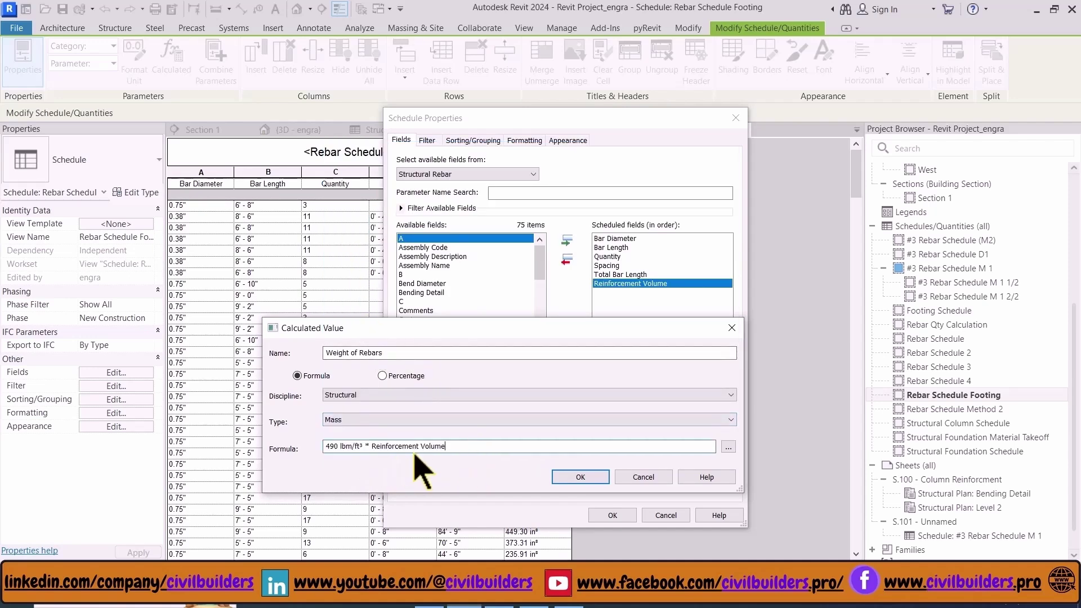
{"action": "left_click", "coordinate": [429, 605]}
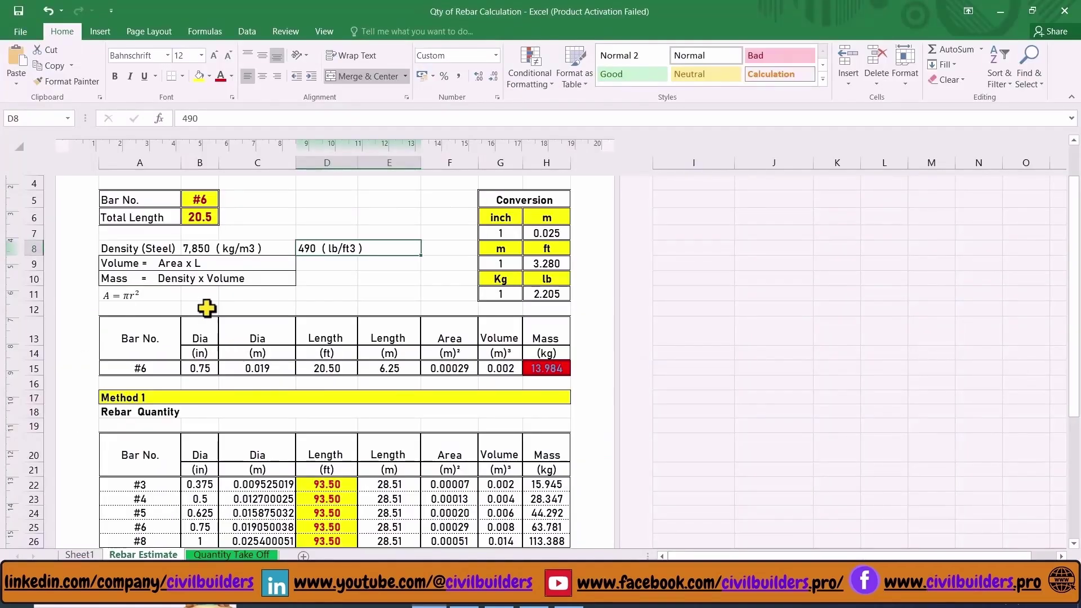
{"action": "left_click", "coordinate": [135, 295]}
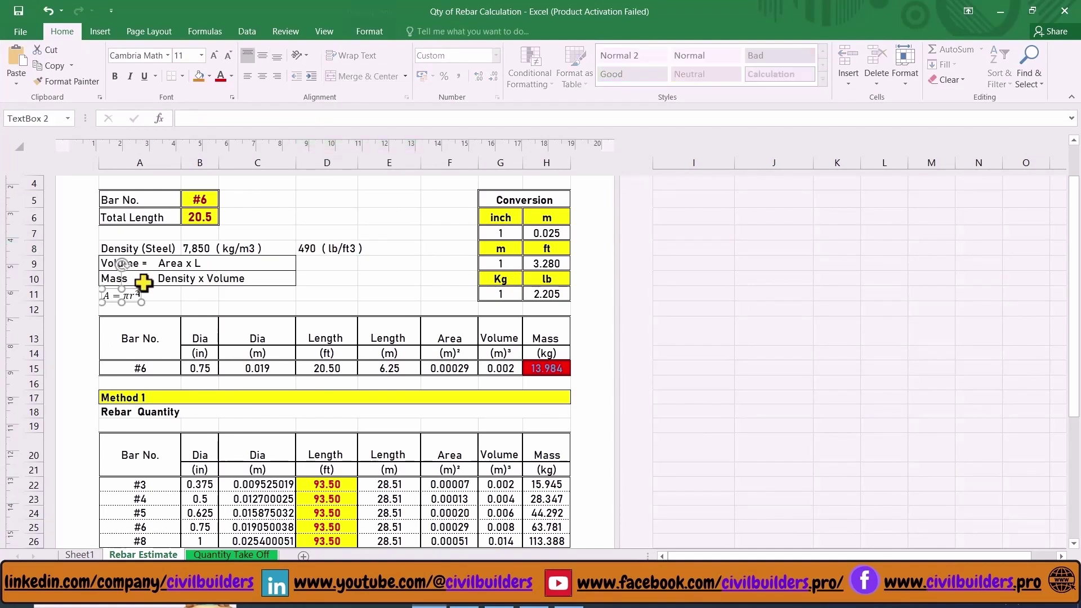
{"action": "left_click", "coordinate": [177, 278]}
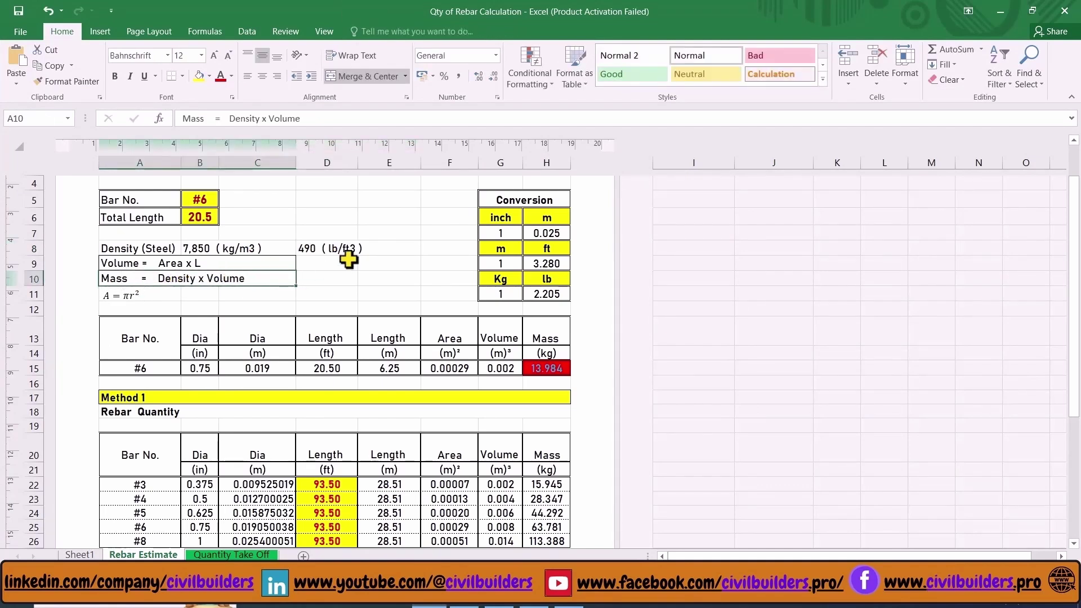
{"action": "left_click", "coordinate": [313, 247]}
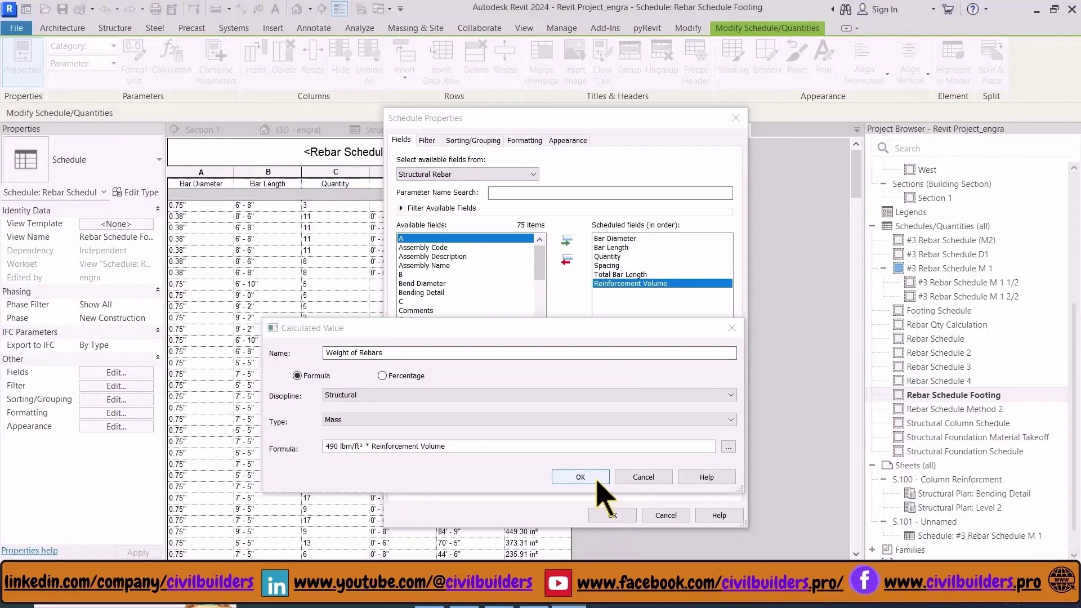
Confirm Weight of Rebars and format its field in Kilograms instead of project settings
{"action": "left_click", "coordinate": [597, 481]}
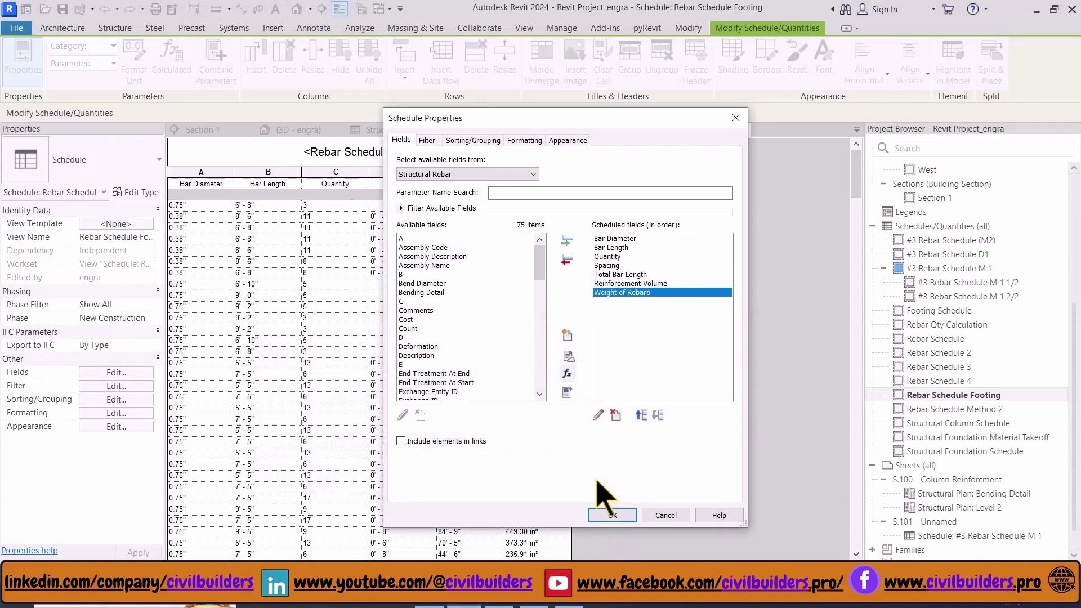
{"action": "left_click", "coordinate": [529, 140]}
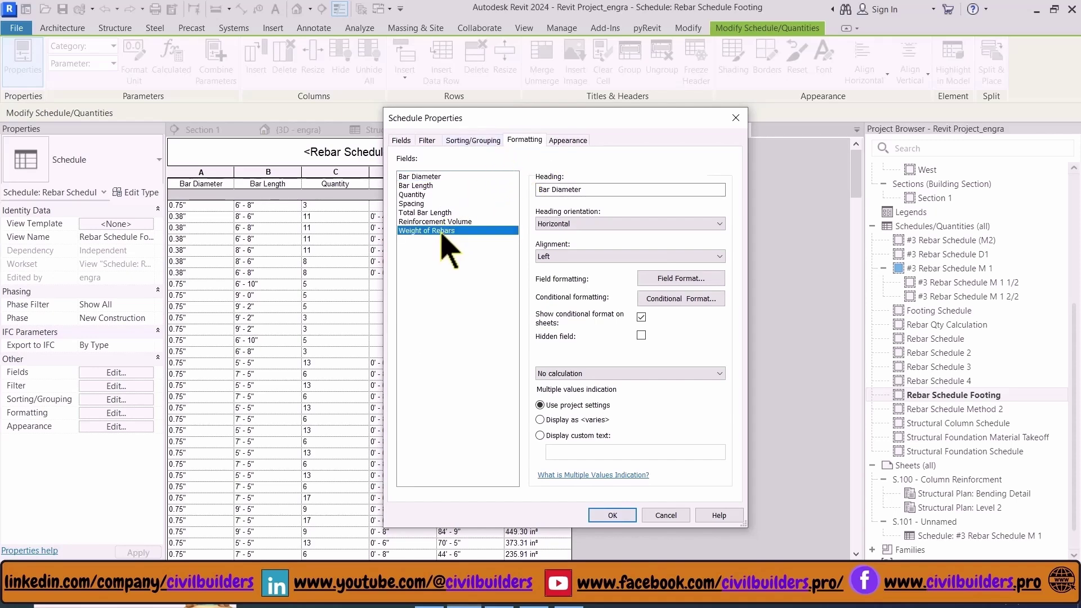
{"action": "left_click", "coordinate": [682, 278]}
{"action": "left_click", "coordinate": [497, 229]}
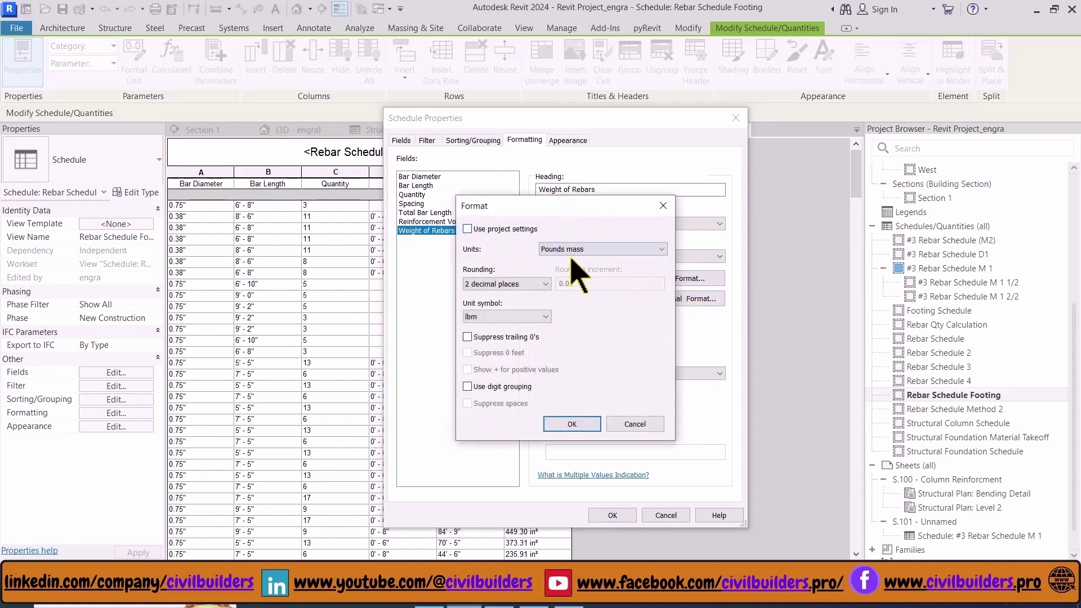
{"action": "left_click", "coordinate": [580, 249]}
{"action": "left_click", "coordinate": [576, 264]}
{"action": "left_click", "coordinate": [572, 424]}
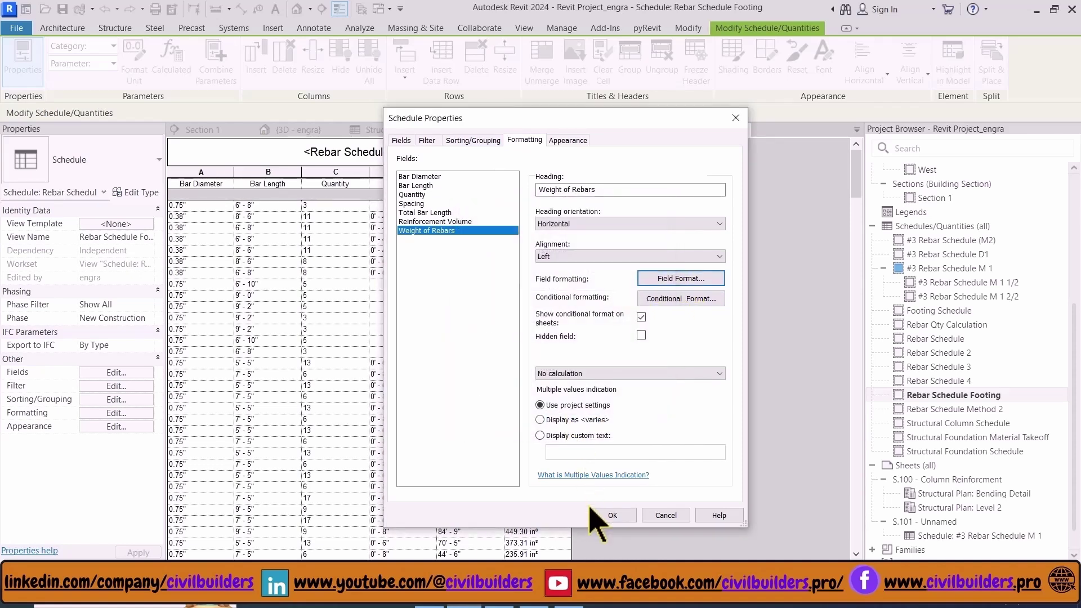
{"action": "left_click", "coordinate": [613, 515]}
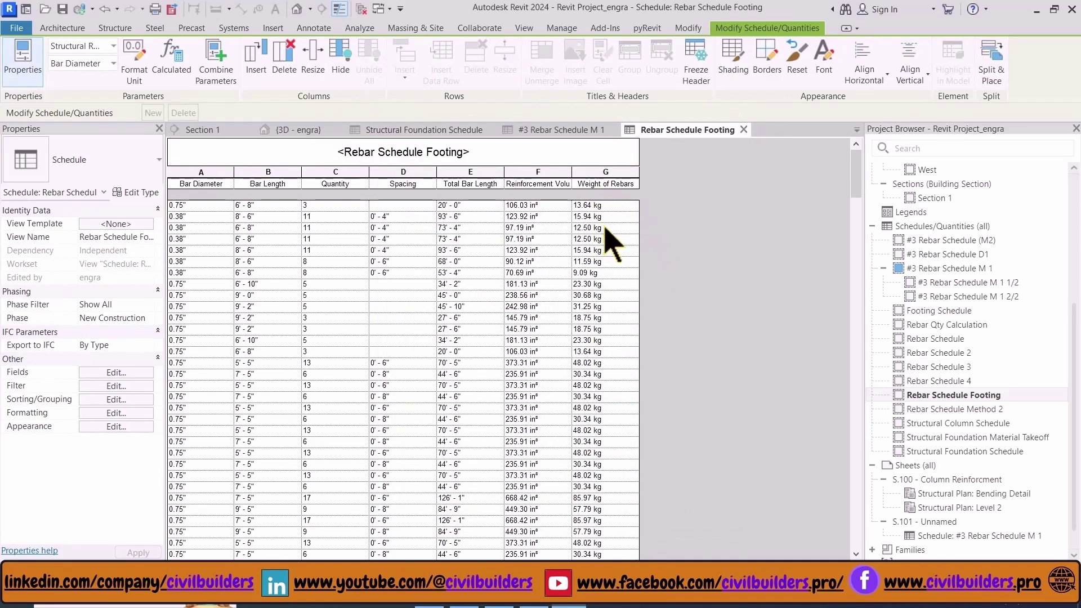
Select all schedule fields in Formatting and keep their headings horizontal
{"action": "scroll", "coordinate": [611, 243], "scroll_direction": "down", "scroll_amount": 10}
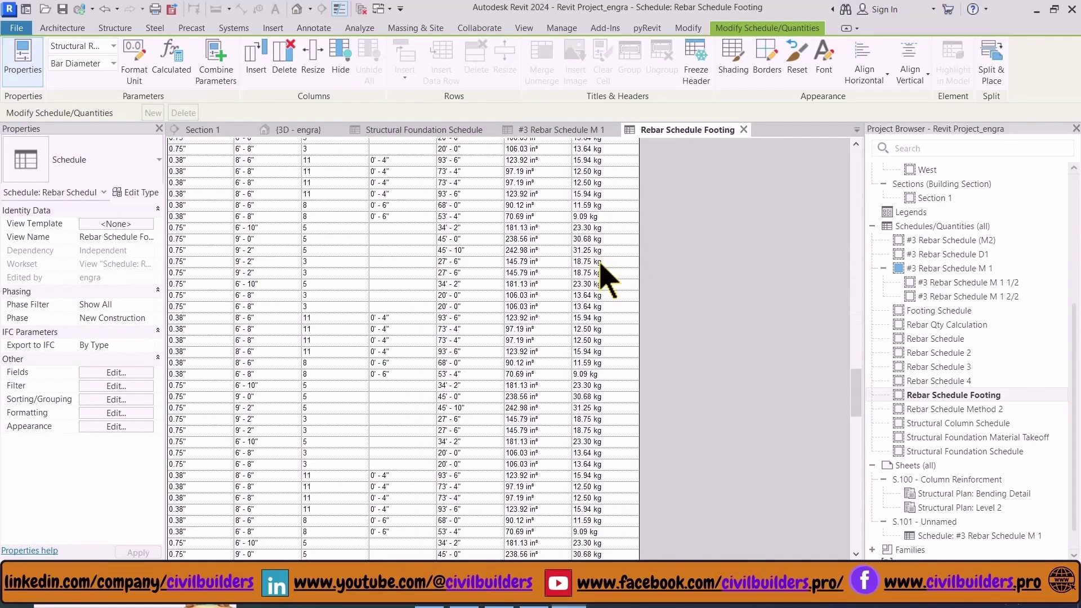
{"action": "scroll", "coordinate": [610, 275], "scroll_direction": "down", "scroll_amount": 5}
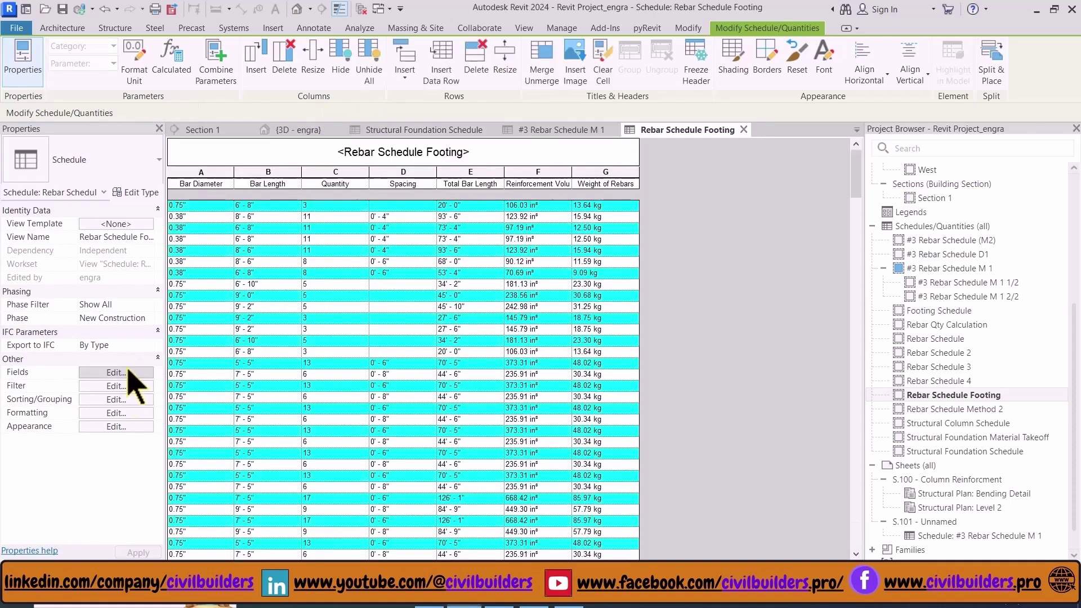
{"action": "left_click", "coordinate": [116, 413]}
{"action": "left_click_drag", "start_coordinate": [495, 176], "coordinate": [495, 230]}
{"action": "left_click", "coordinate": [630, 224]}
{"action": "left_click", "coordinate": [566, 237]}
Turn on grand totals showing title, count and totals
{"action": "left_click", "coordinate": [488, 141]}
{"action": "left_click", "coordinate": [428, 331]}
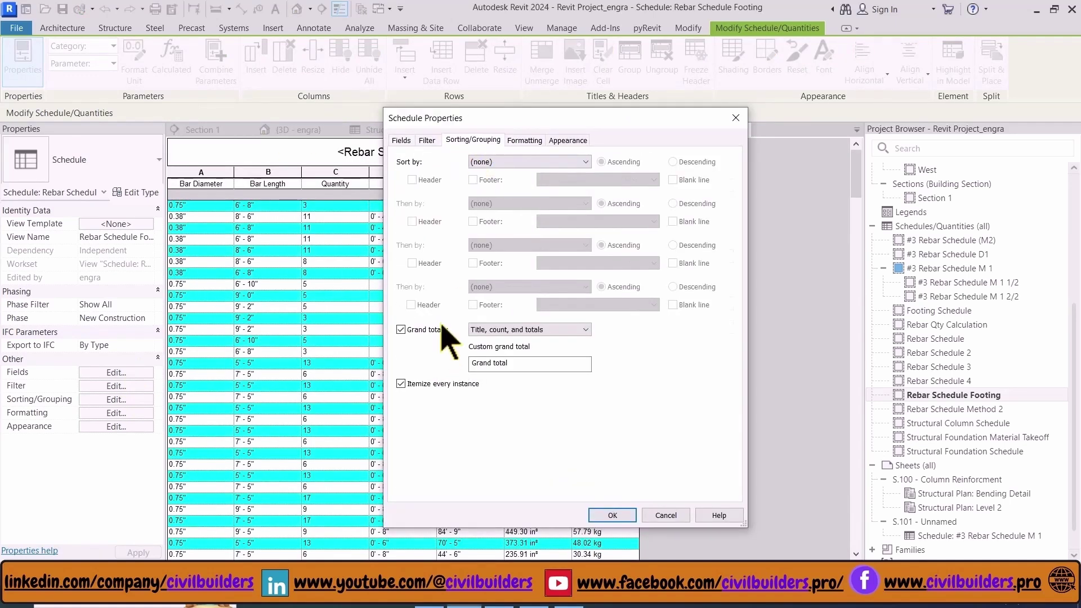
{"action": "left_click", "coordinate": [529, 330]}
{"action": "left_click", "coordinate": [507, 374]}
{"action": "left_click", "coordinate": [427, 140]}
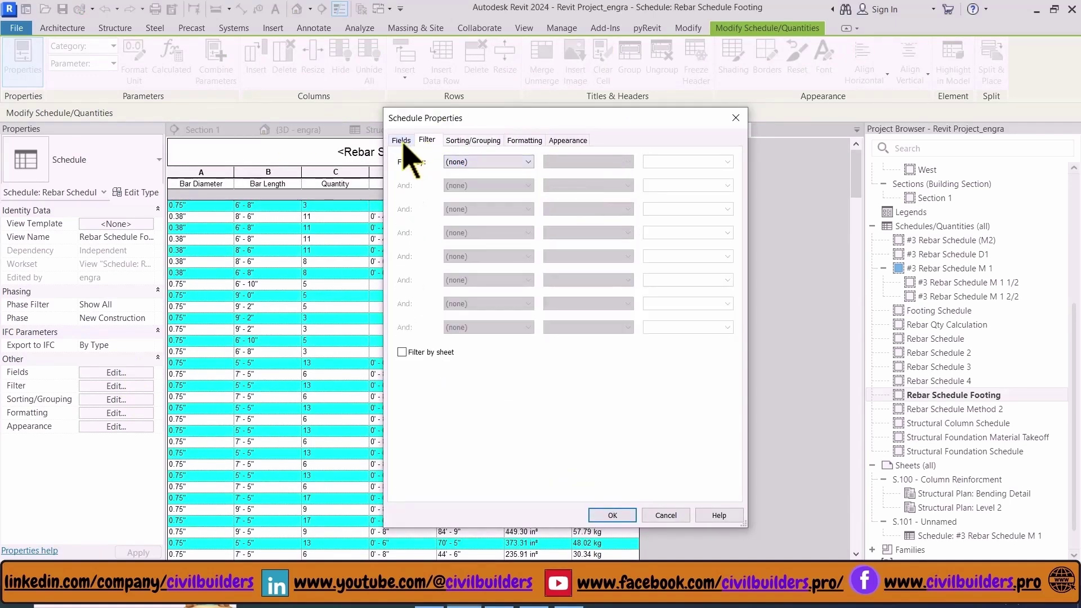
{"action": "left_click", "coordinate": [402, 141]}
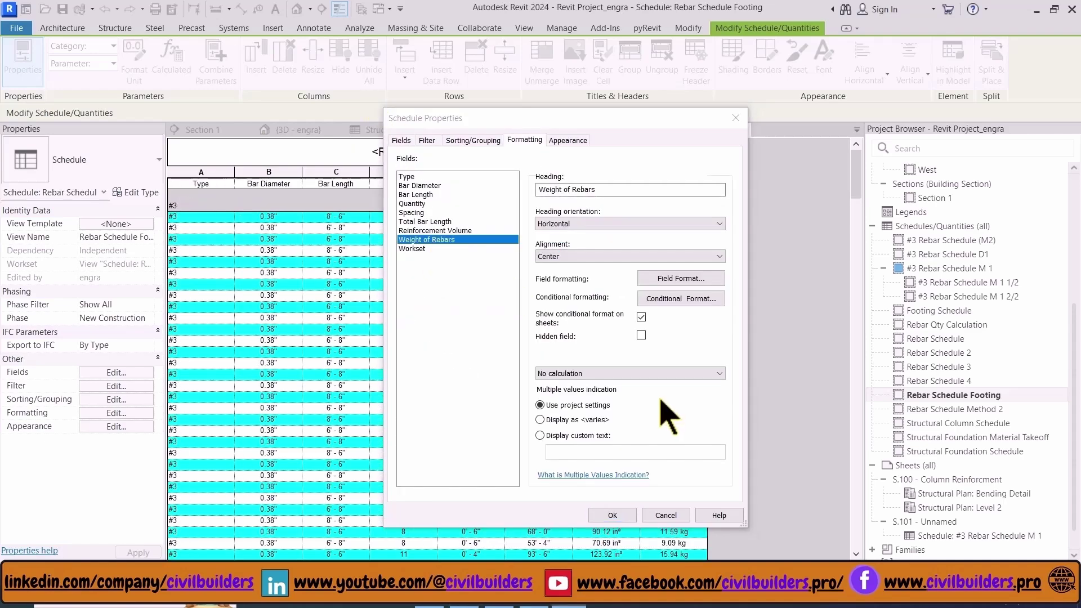
Set Weight of Rebars to calculate totals and apply the changes
{"action": "left_click", "coordinate": [630, 373]}
{"action": "left_click", "coordinate": [589, 391]}
{"action": "left_click", "coordinate": [622, 513]}
{"action": "scroll", "coordinate": [519, 411], "scroll_direction": "down", "scroll_amount": 15}
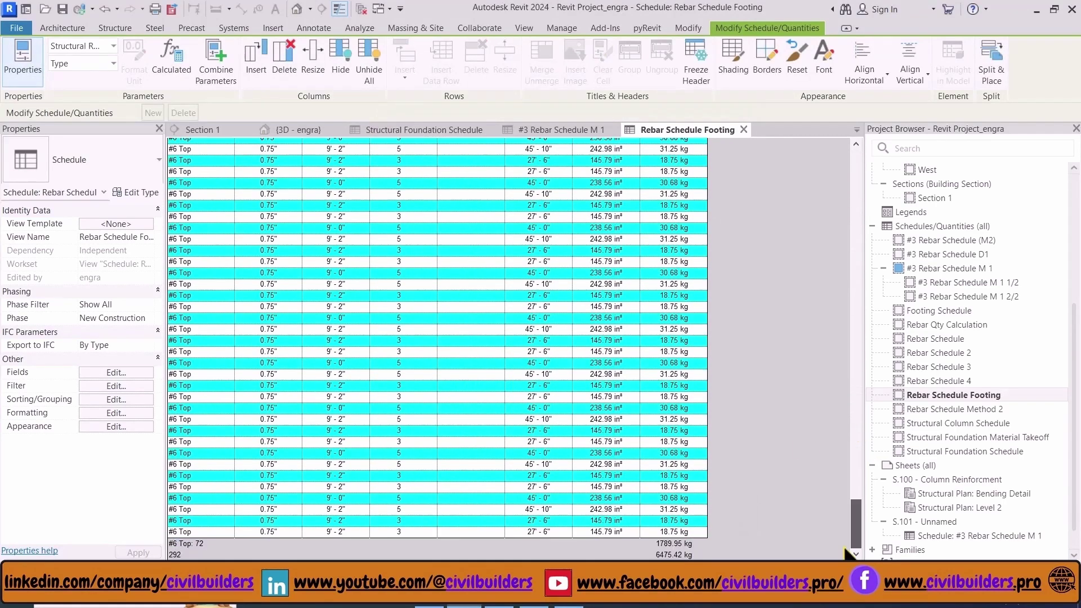
{"action": "left_click_drag", "start_coordinate": [846, 547], "coordinate": [833, 173]}
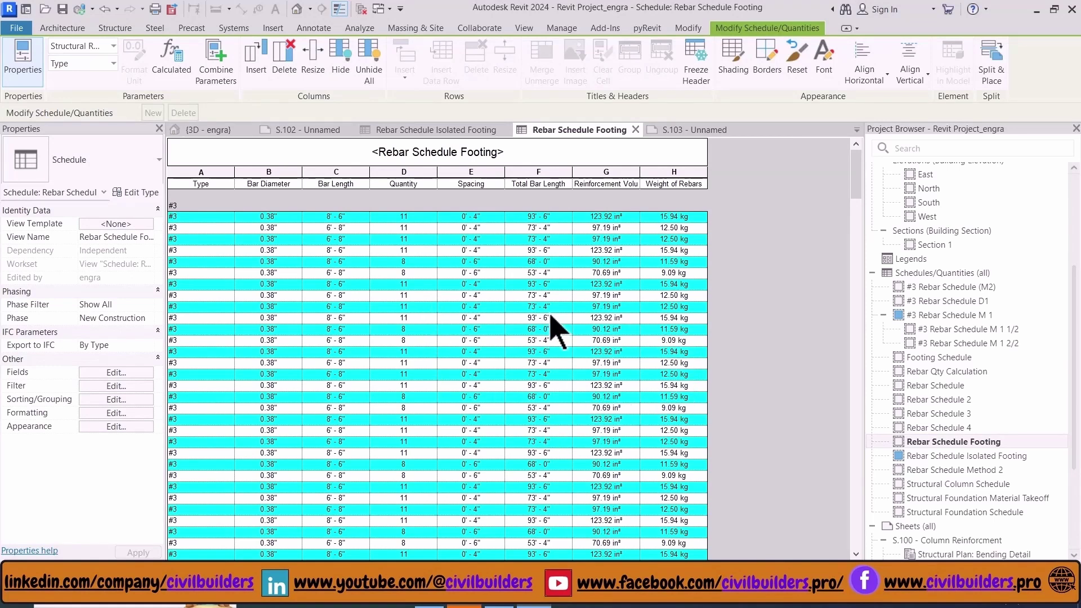
Add the Bending Detail field to the schedule's scheduled fields
{"action": "left_click", "coordinate": [118, 373]}
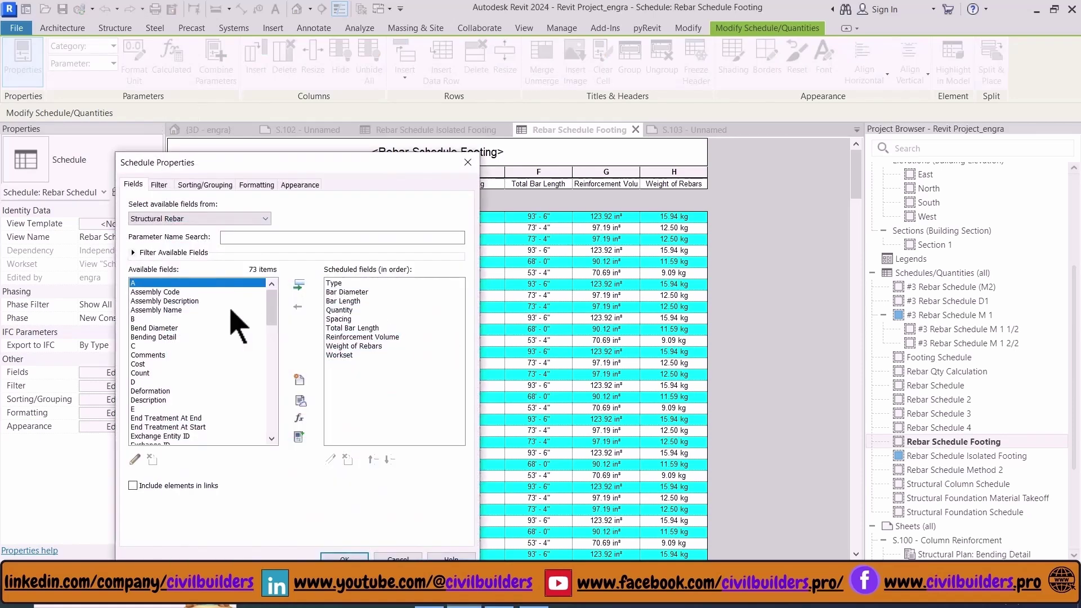
{"action": "left_click", "coordinate": [179, 310]}
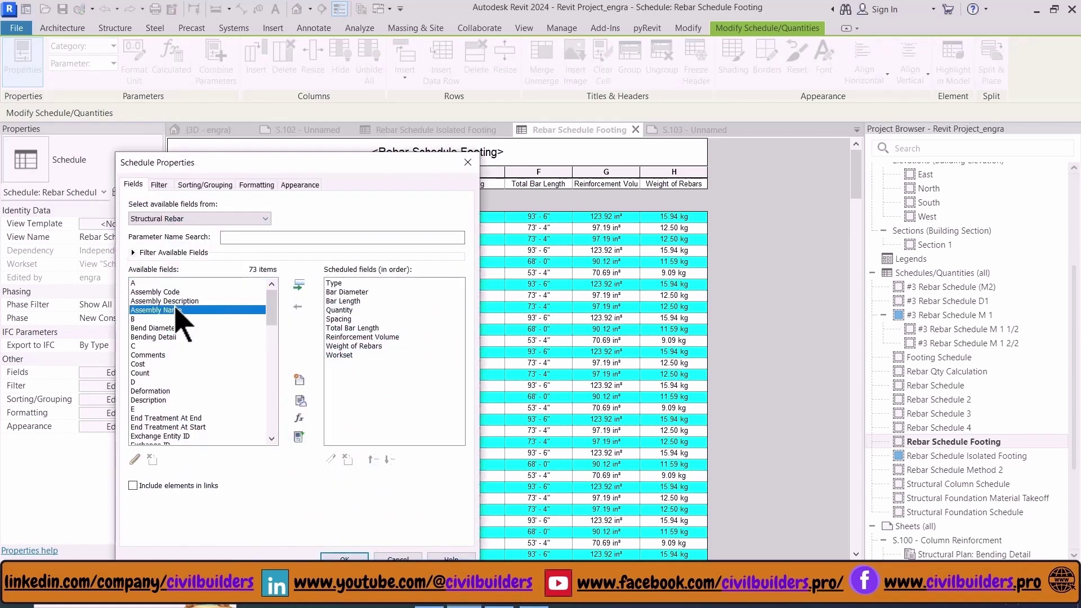
{"action": "left_click", "coordinate": [169, 336]}
{"action": "left_click", "coordinate": [299, 286]}
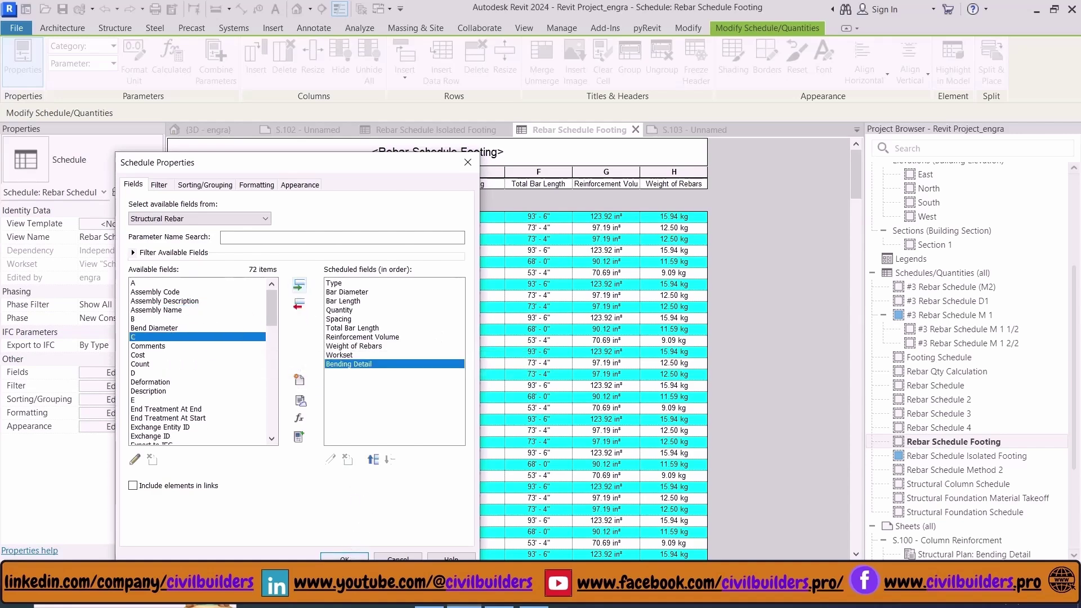
{"action": "left_click", "coordinate": [344, 557]}
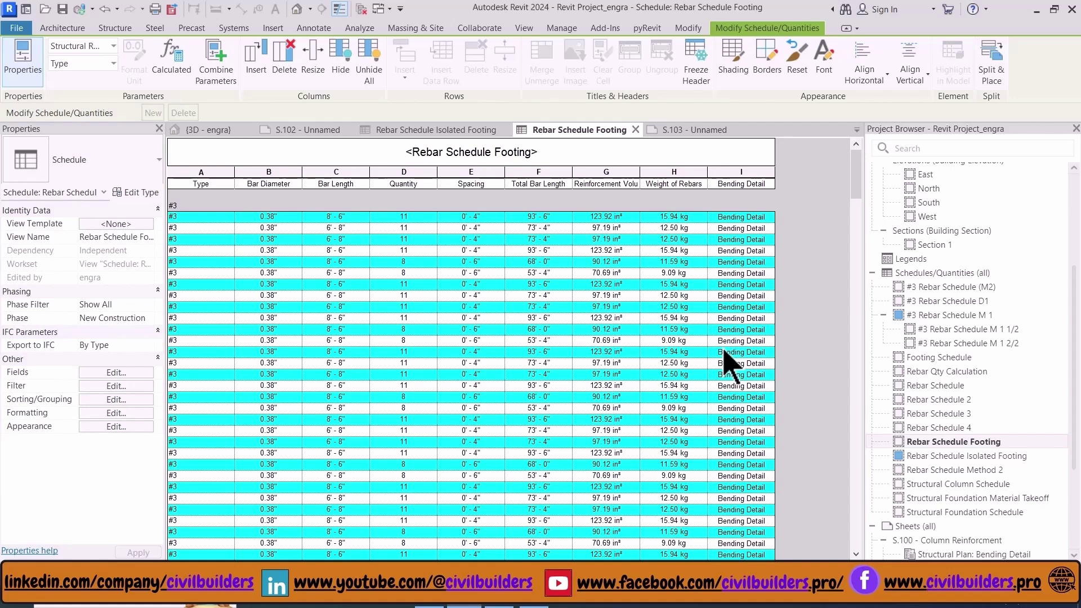
Create a new sheet with the A3 titleblock
{"action": "scroll", "coordinate": [905, 439], "scroll_direction": "down", "scroll_amount": 5}
{"action": "right_click", "coordinate": [917, 385]}
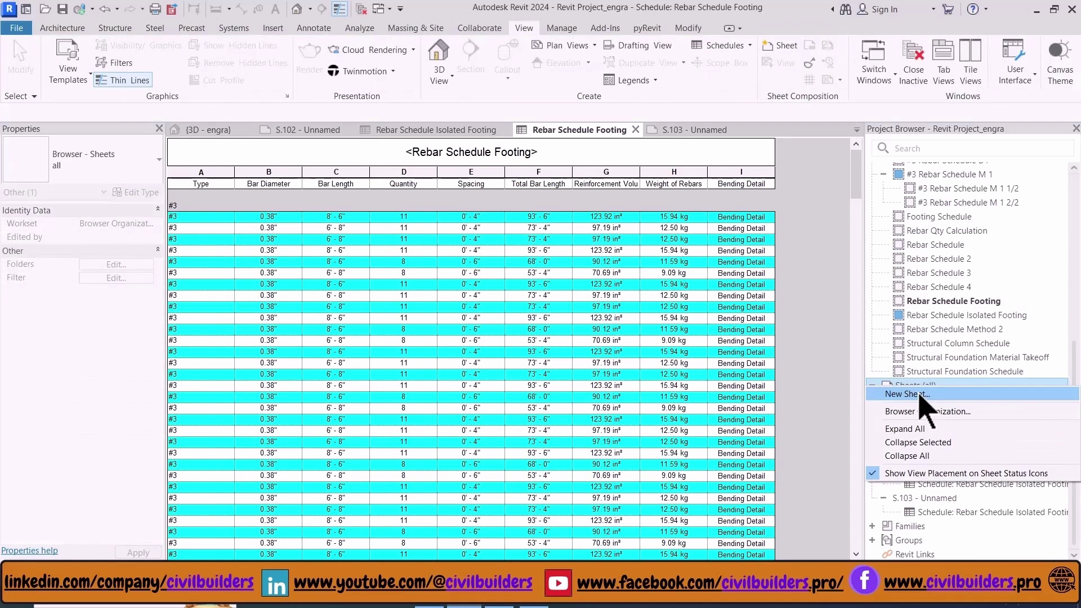
{"action": "left_click", "coordinate": [907, 394]}
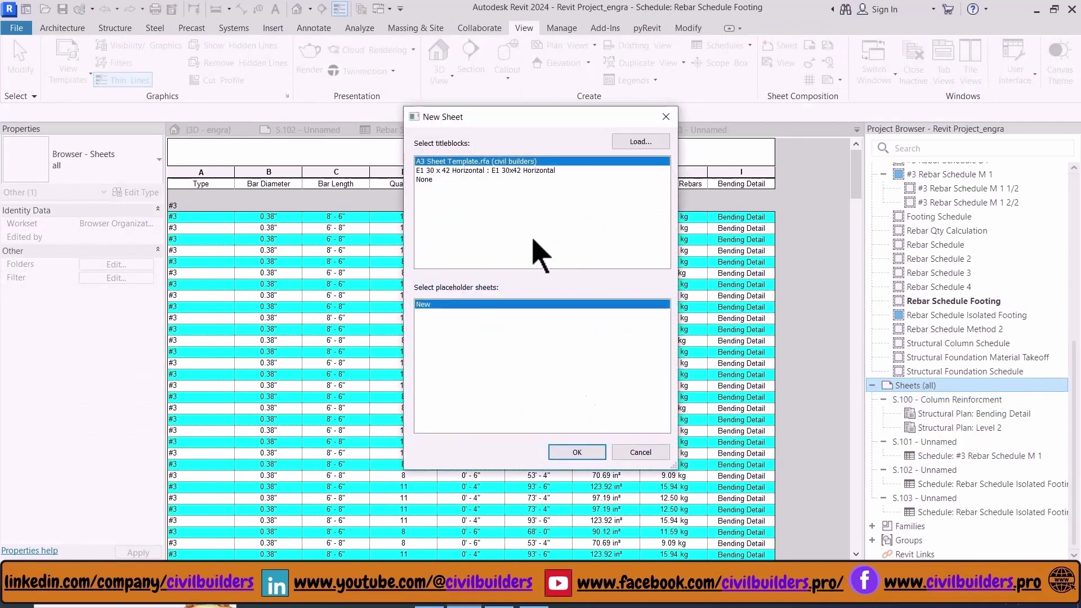
{"action": "left_click", "coordinate": [585, 453]}
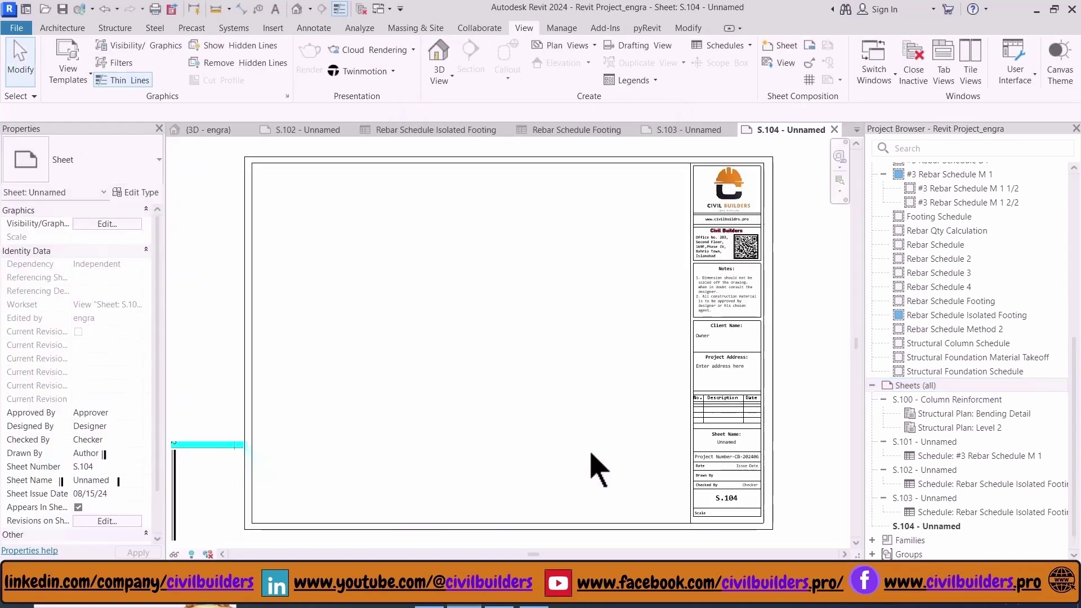
Place the Rebar Schedule Isolated Footing onto the new sheet
{"action": "left_click", "coordinate": [961, 317]}
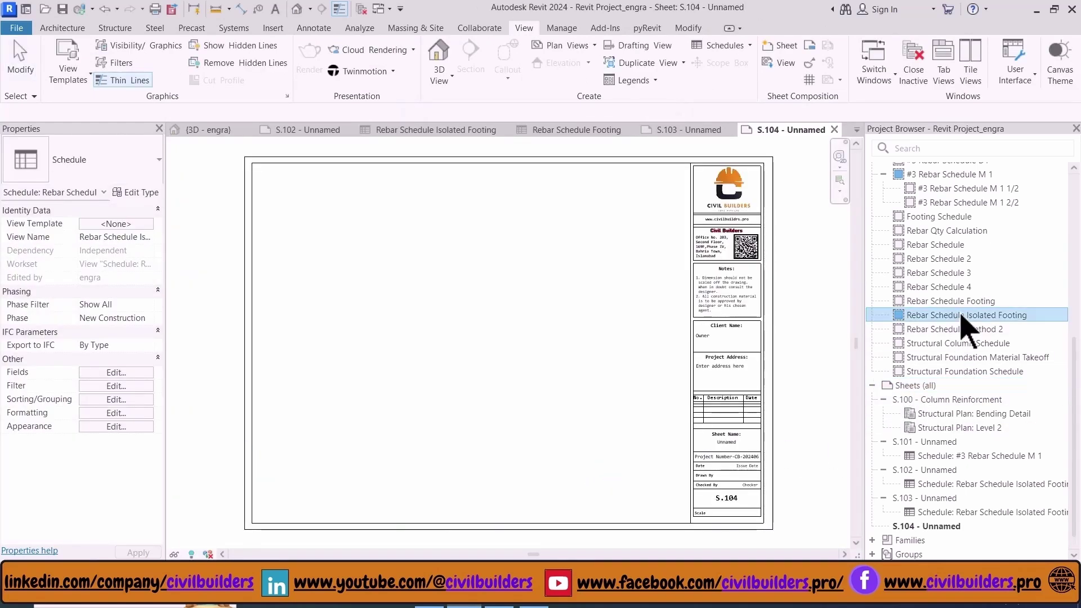
{"action": "left_click_drag", "start_coordinate": [968, 315], "coordinate": [458, 332]}
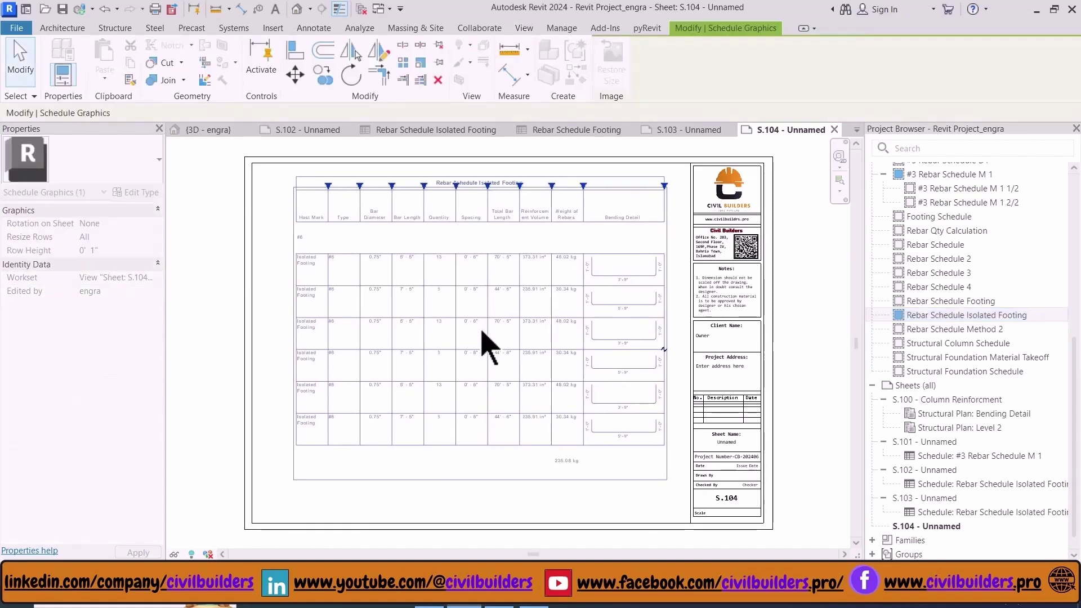
{"action": "left_click", "coordinate": [484, 343]}
{"action": "left_click", "coordinate": [212, 302]}
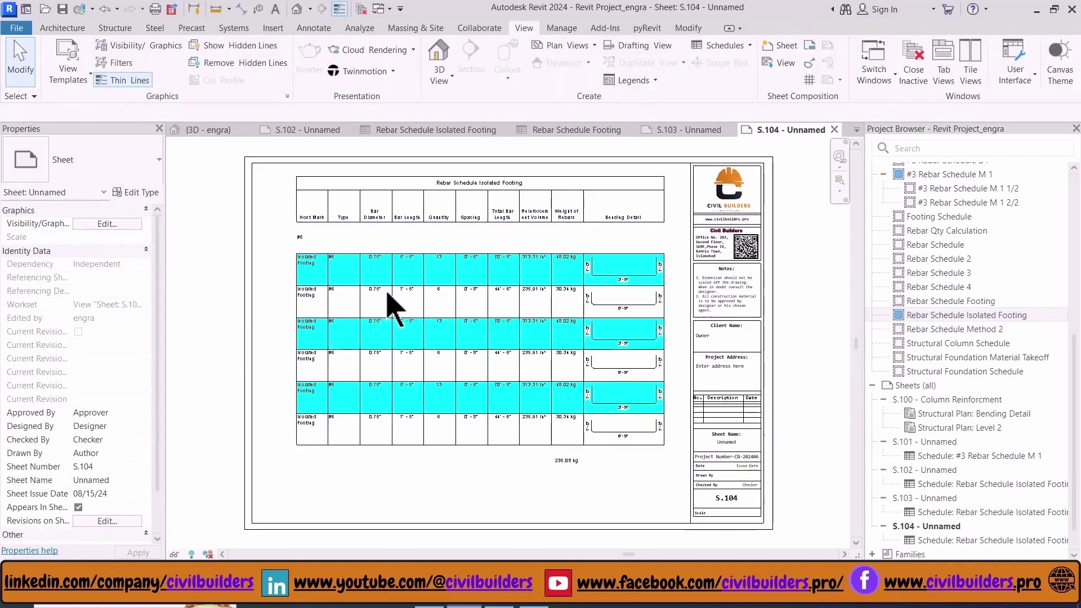
{"action": "scroll", "coordinate": [394, 307], "scroll_direction": "up", "scroll_amount": 1}
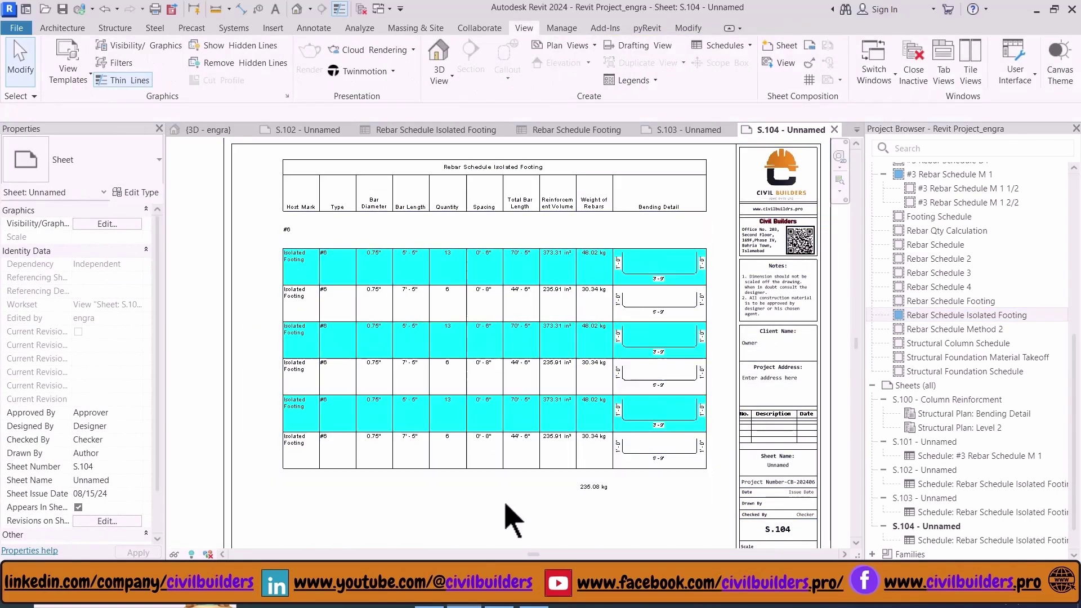
{"action": "scroll", "coordinate": [702, 296], "scroll_direction": "up", "scroll_amount": 3}
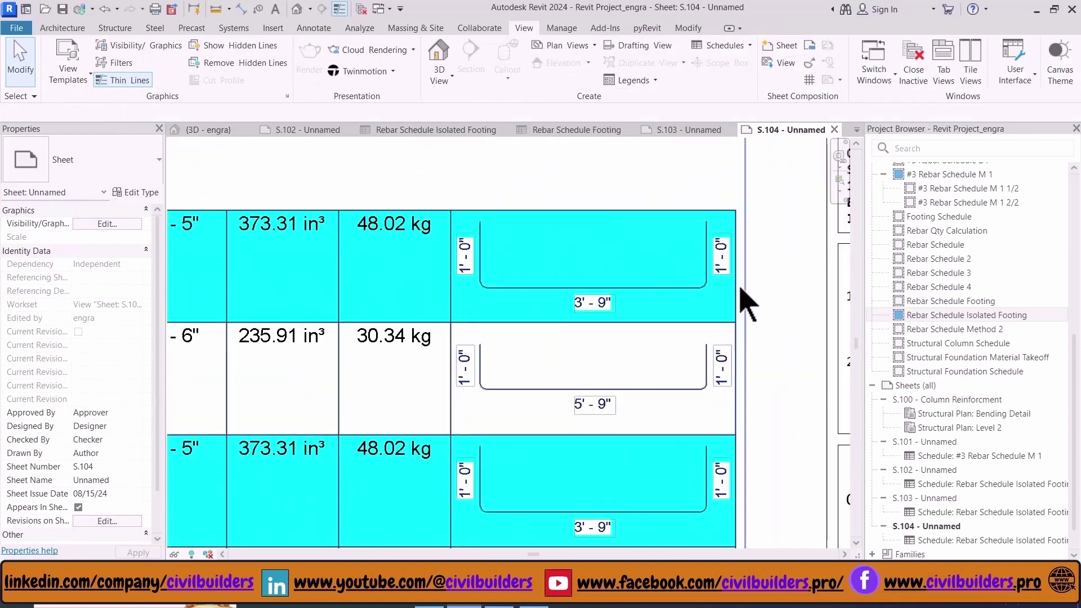
{"action": "scroll", "coordinate": [743, 304], "scroll_direction": "down", "scroll_amount": 5}
{"action": "scroll", "coordinate": [675, 518], "scroll_direction": "up", "scroll_amount": 2}
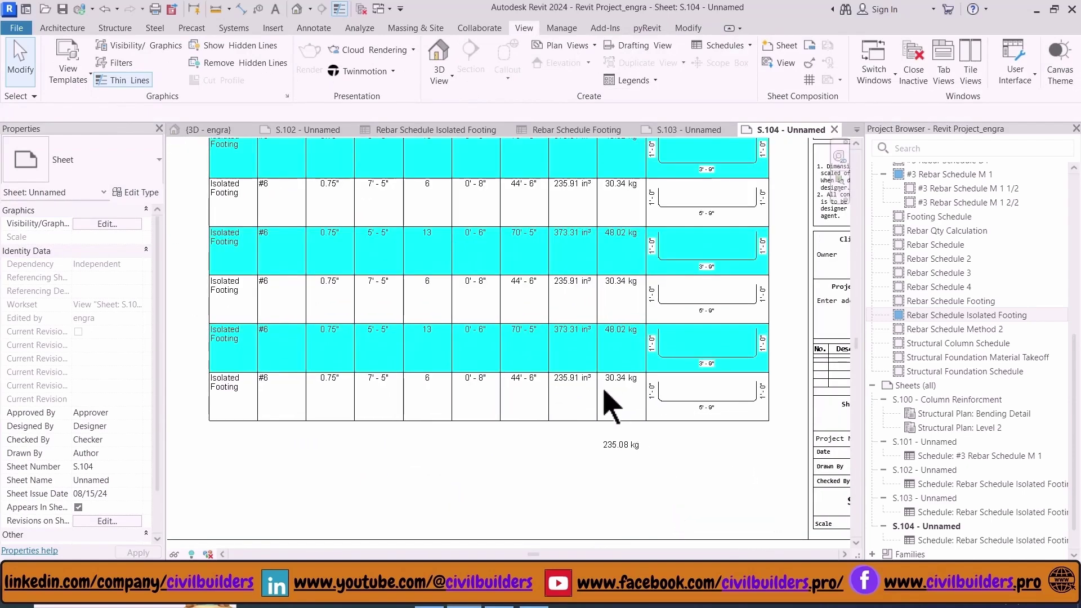
{"action": "scroll", "coordinate": [562, 394], "scroll_direction": "down", "scroll_amount": 3}
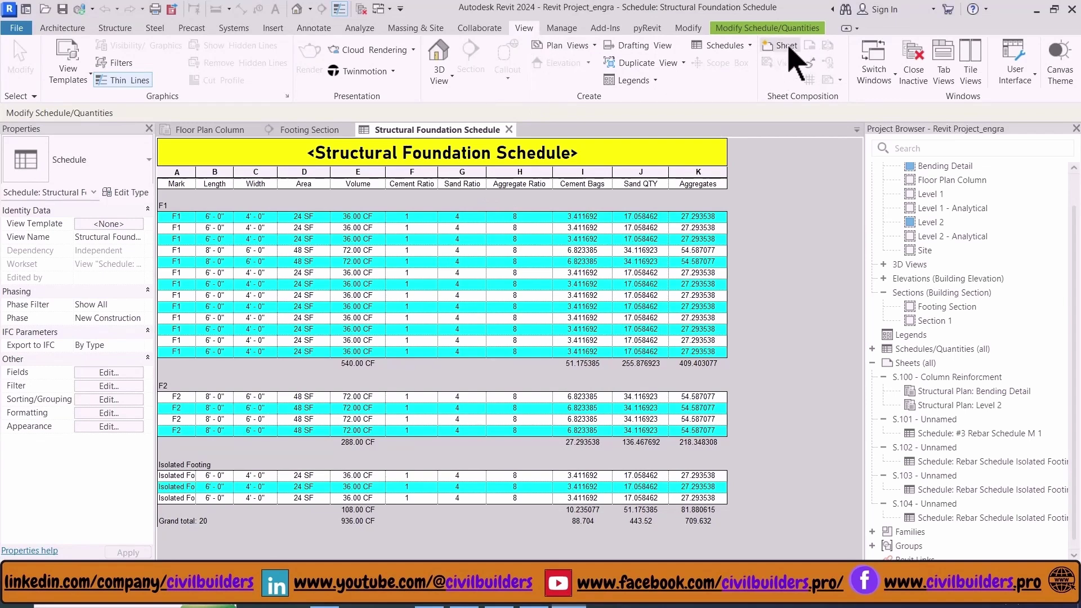
Create sheet S.111 with the A3 civil builders titleblock
{"action": "left_click", "coordinate": [786, 46]}
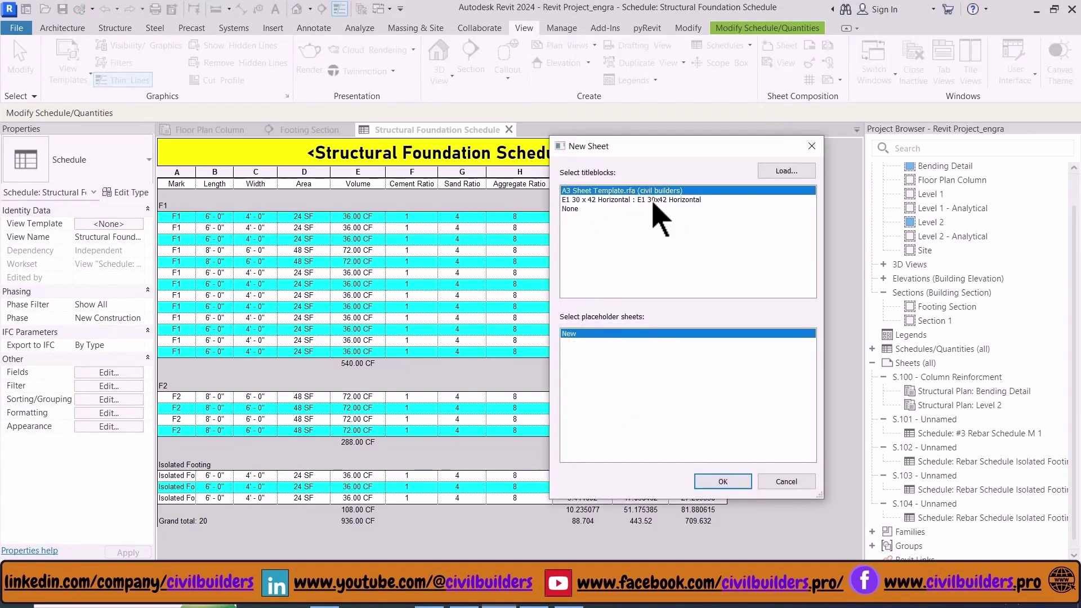
{"action": "left_click", "coordinate": [747, 479]}
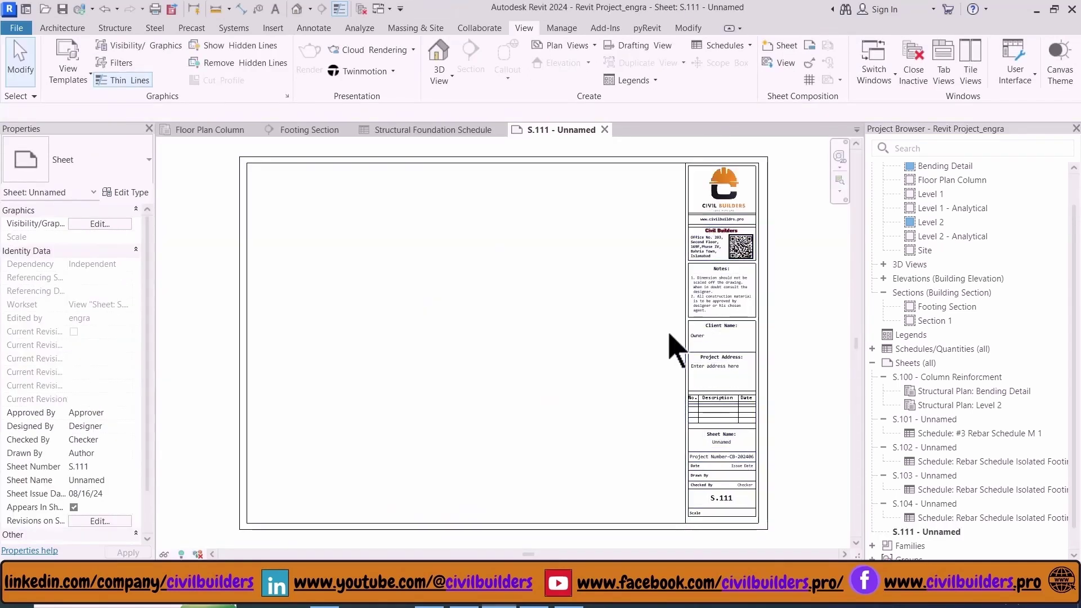
Open the Footing Section view and inspect column C1's top stirrup
{"action": "left_click", "coordinate": [207, 130]}
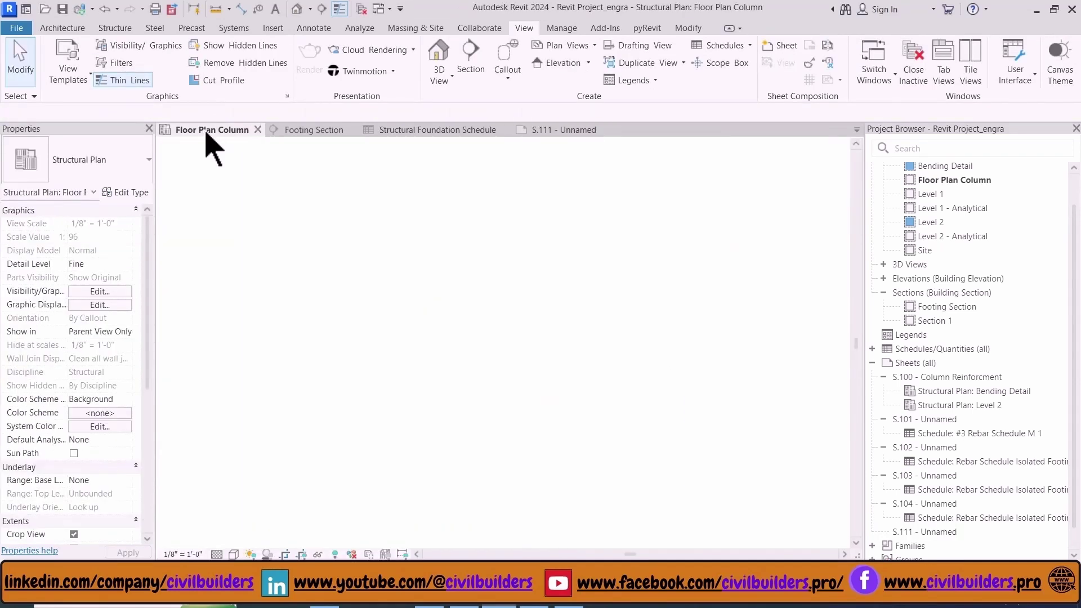
{"action": "left_click", "coordinate": [325, 138]}
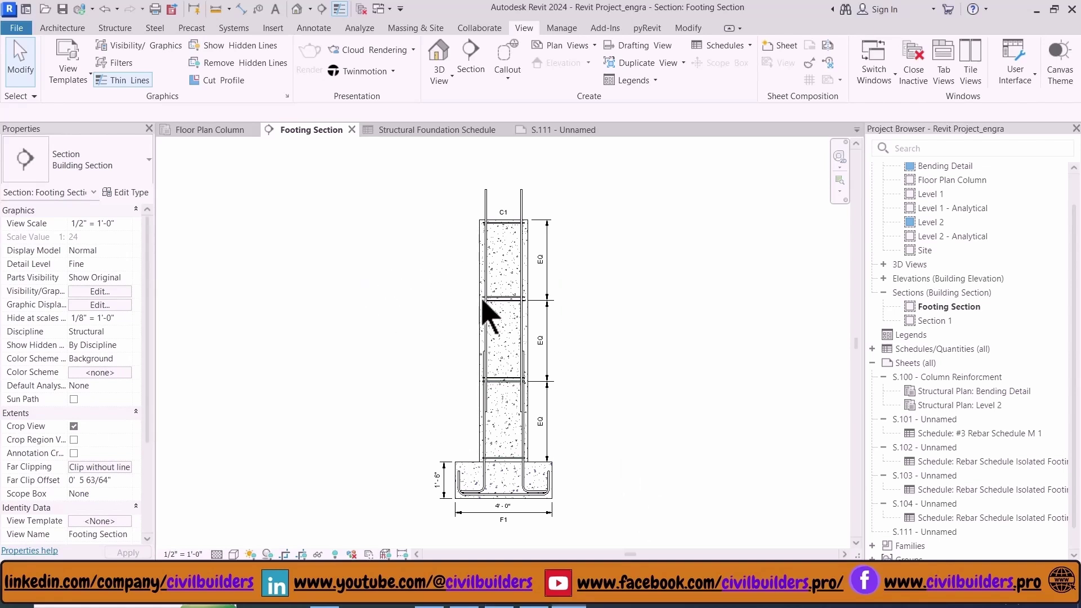
{"action": "scroll", "coordinate": [698, 345], "scroll_direction": "up", "scroll_amount": 1}
{"action": "scroll", "coordinate": [554, 303], "scroll_direction": "up", "scroll_amount": 1}
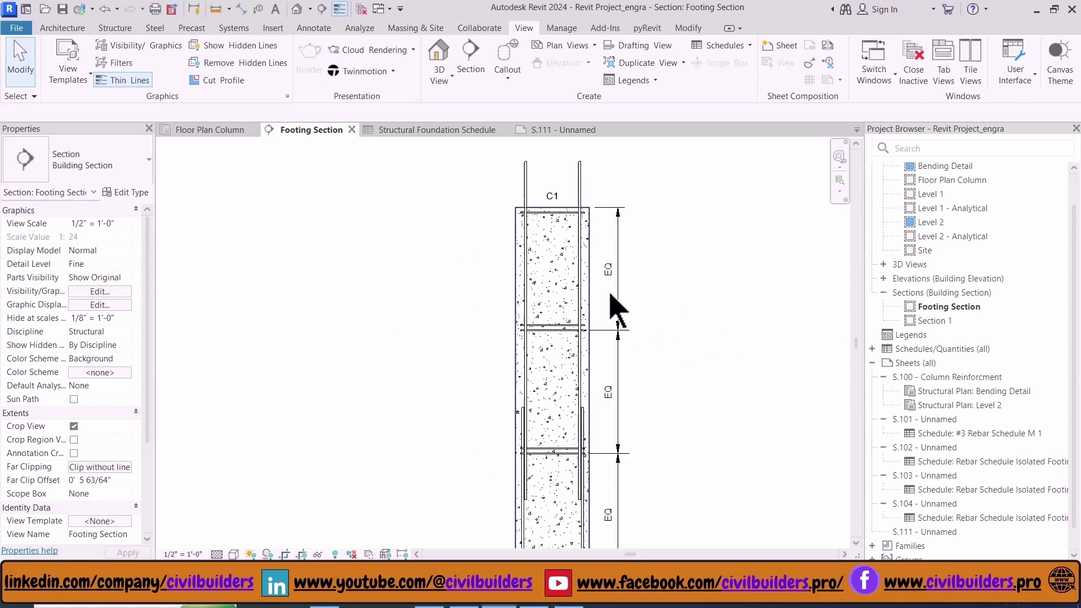
{"action": "scroll", "coordinate": [653, 295], "scroll_direction": "down", "scroll_amount": 2}
{"action": "scroll", "coordinate": [647, 226], "scroll_direction": "up", "scroll_amount": 3}
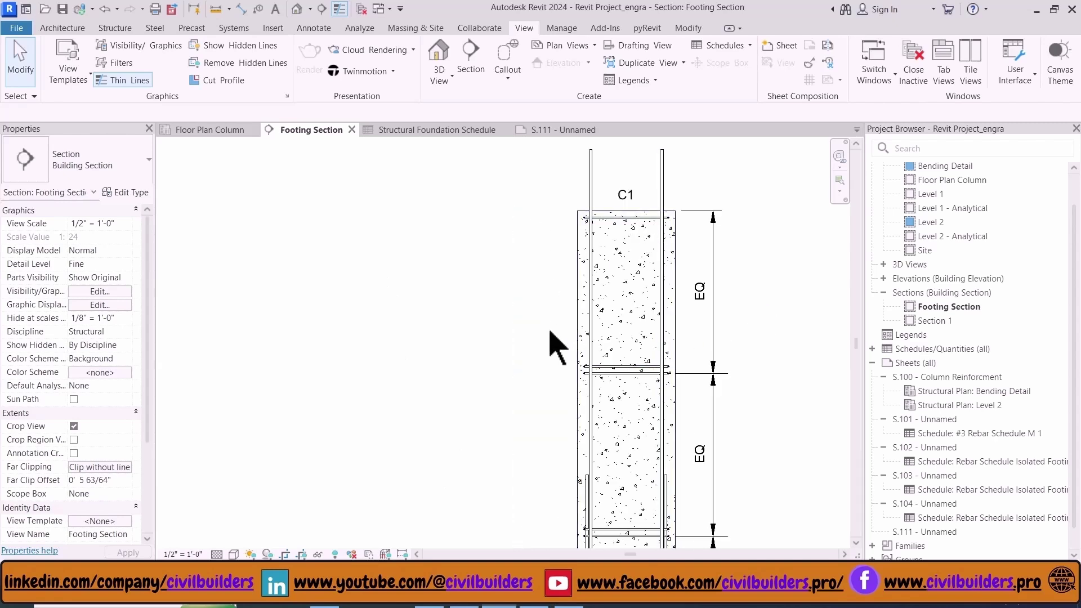
{"action": "left_click", "coordinate": [644, 217]}
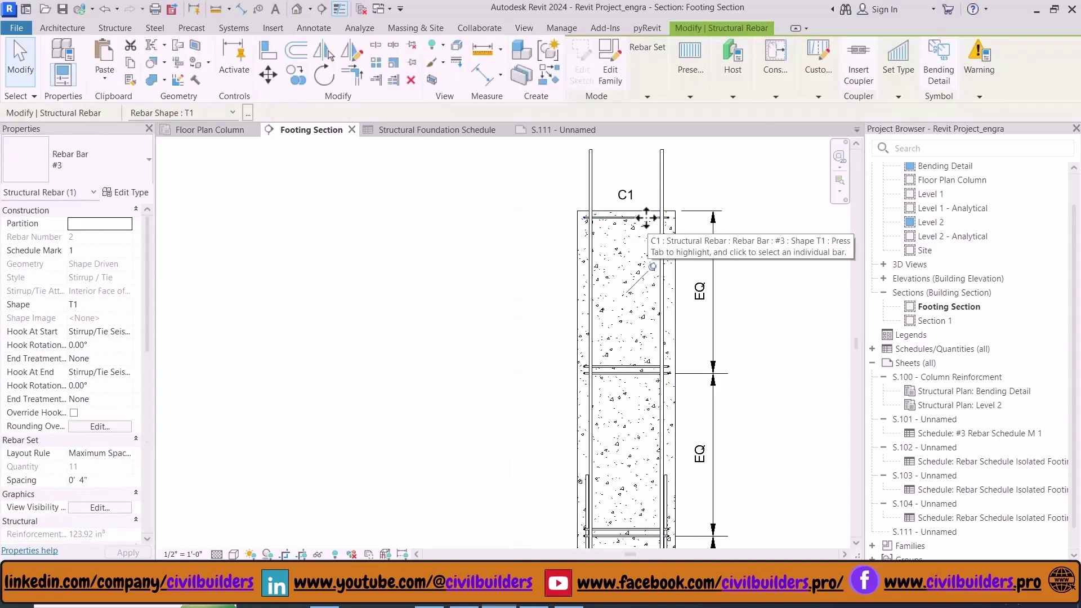
{"action": "key", "text": "Escape"}
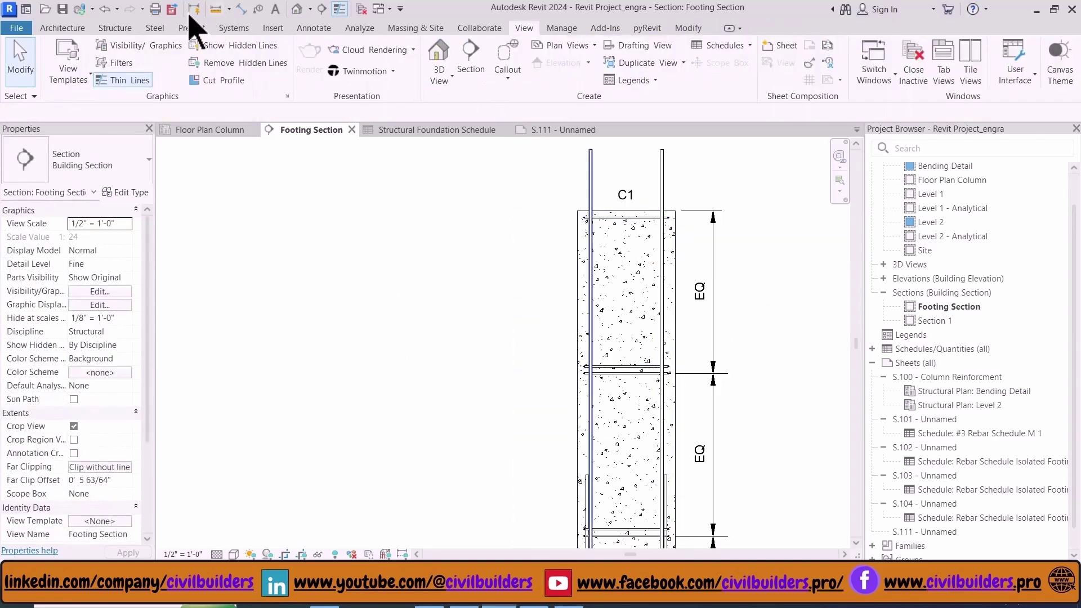
Annotate the upper column ties 11 #3 @0'-4" with an Aligned Multi-Rebar Annotation
{"action": "left_click", "coordinate": [314, 28]}
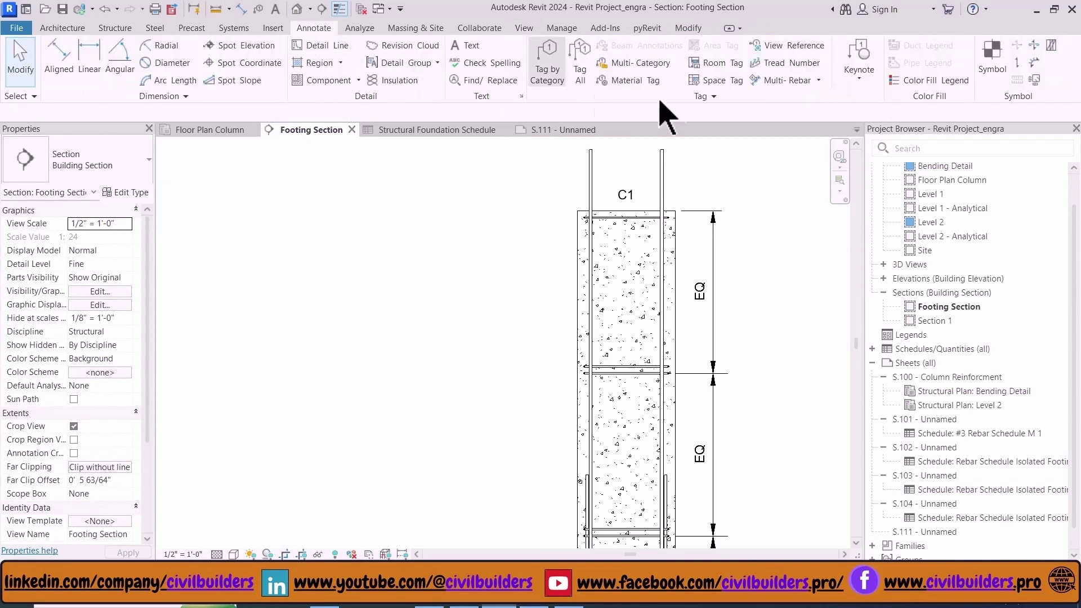
{"action": "left_click", "coordinate": [819, 80]}
{"action": "left_click", "coordinate": [819, 107]}
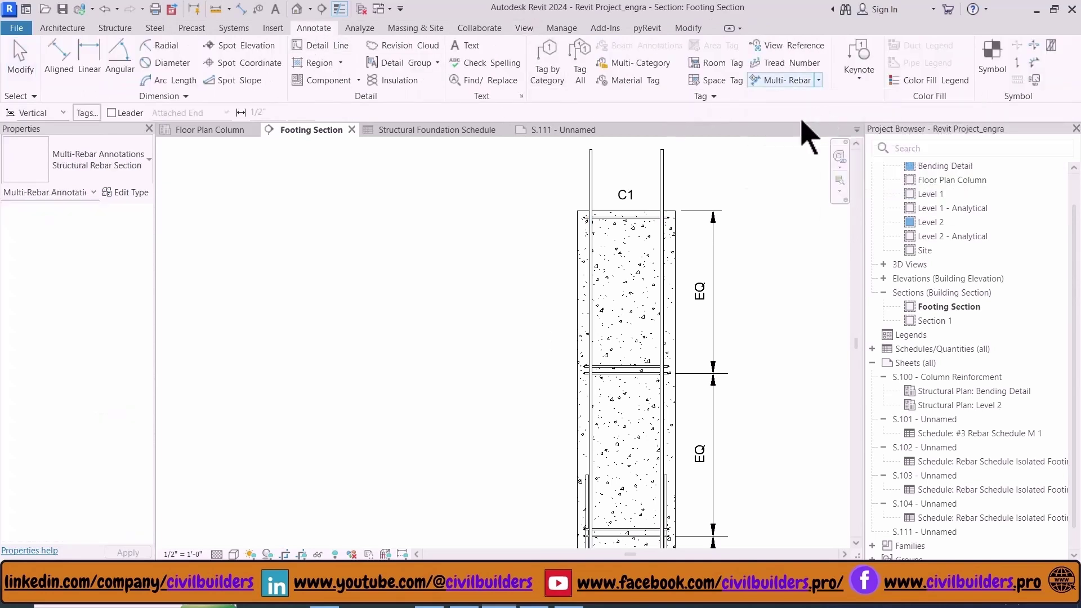
{"action": "left_click", "coordinate": [639, 217]}
{"action": "left_click", "coordinate": [641, 369]}
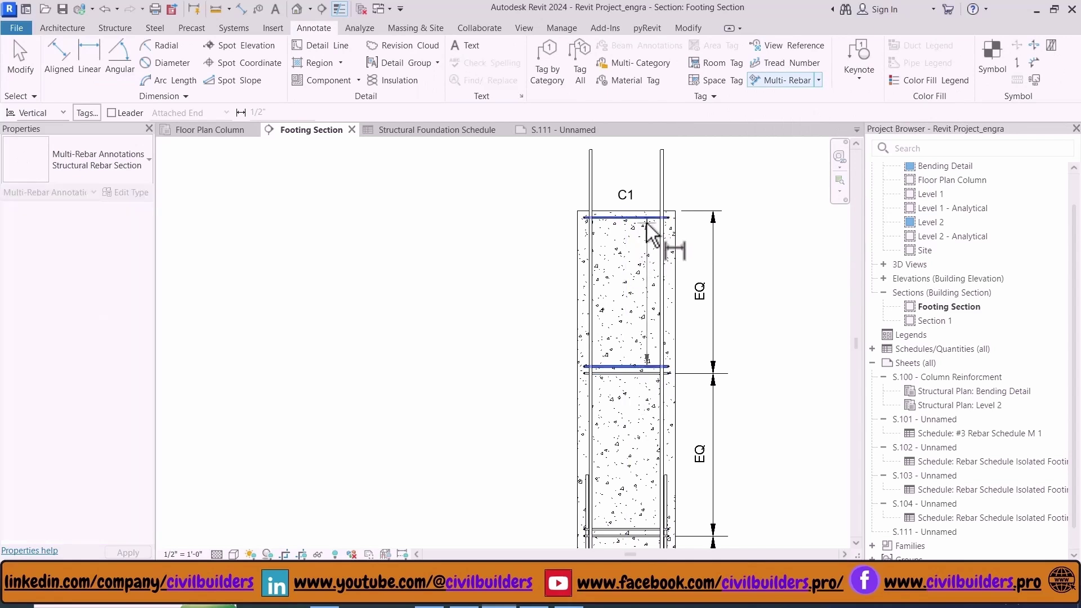
{"action": "scroll", "coordinate": [551, 309], "scroll_direction": "up", "scroll_amount": 2}
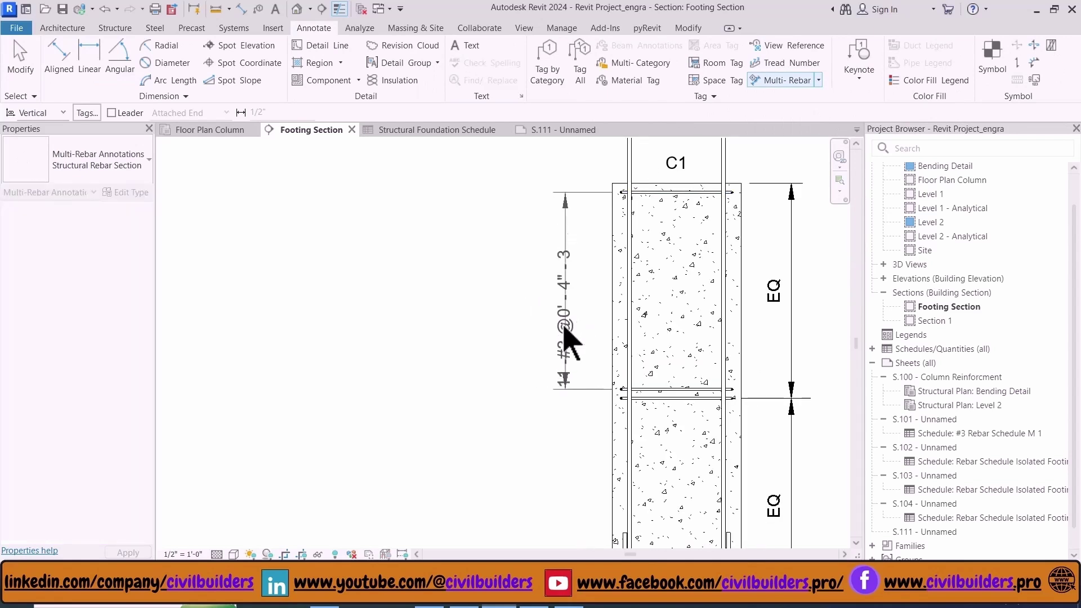
{"action": "left_click", "coordinate": [569, 315]}
Annotate the middle ties 8 #3 @0'-6" and lower ties 11 #3 @0'-4"
{"action": "scroll", "coordinate": [596, 338], "scroll_direction": "down", "scroll_amount": 3, "text": "ctrl"}
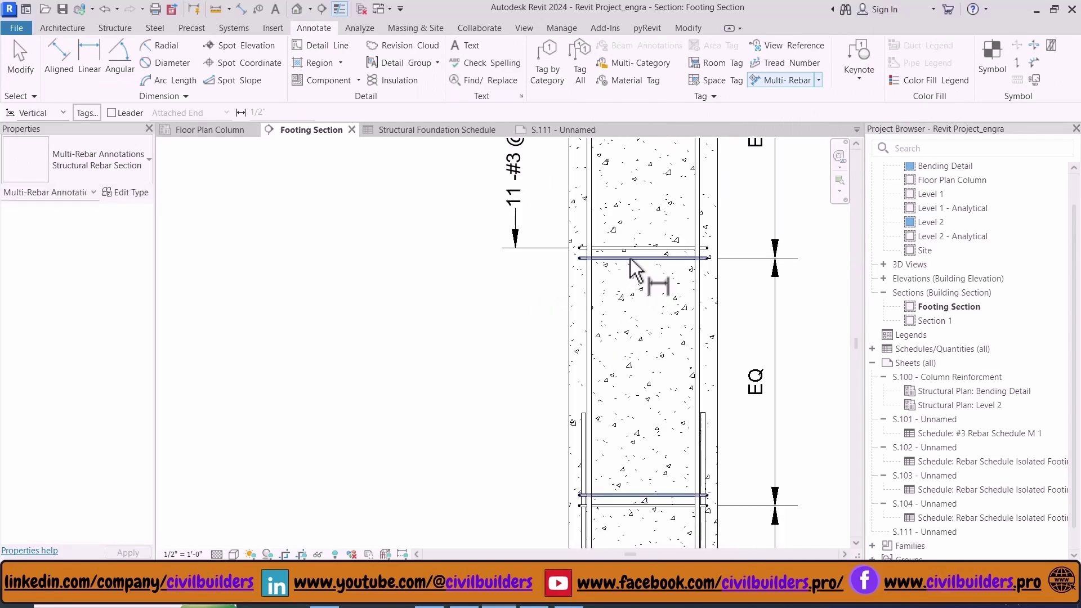
{"action": "left_click", "coordinate": [632, 259]}
{"action": "scroll", "coordinate": [566, 276], "scroll_direction": "down", "scroll_amount": 2}
{"action": "left_click", "coordinate": [545, 333]}
{"action": "scroll", "coordinate": [609, 389], "scroll_direction": "up", "scroll_amount": 2}
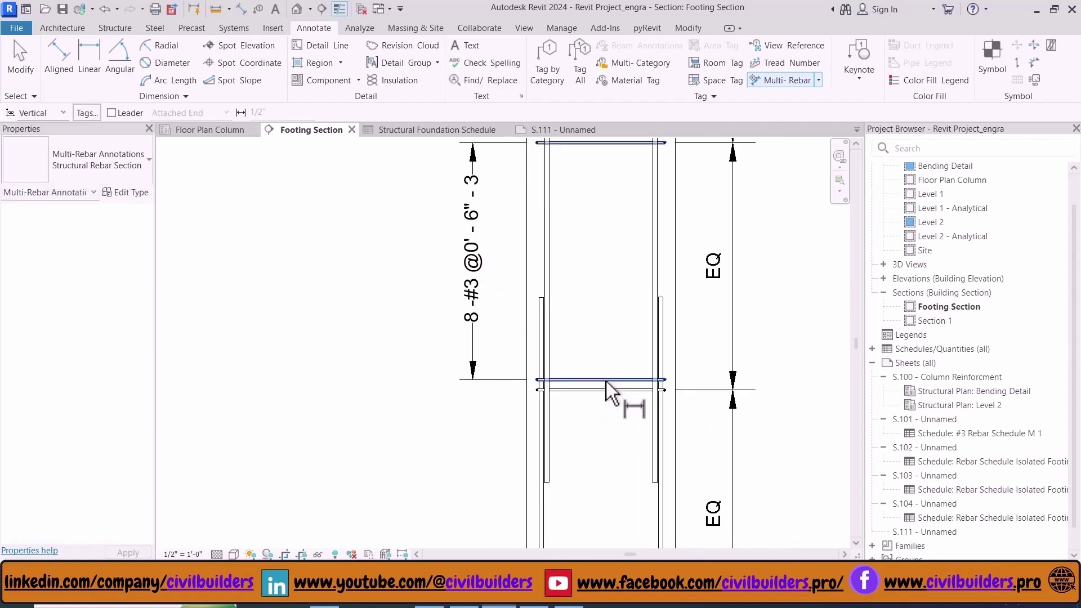
{"action": "left_click", "coordinate": [606, 381]}
{"action": "scroll", "coordinate": [597, 388], "scroll_direction": "down", "scroll_amount": 2}
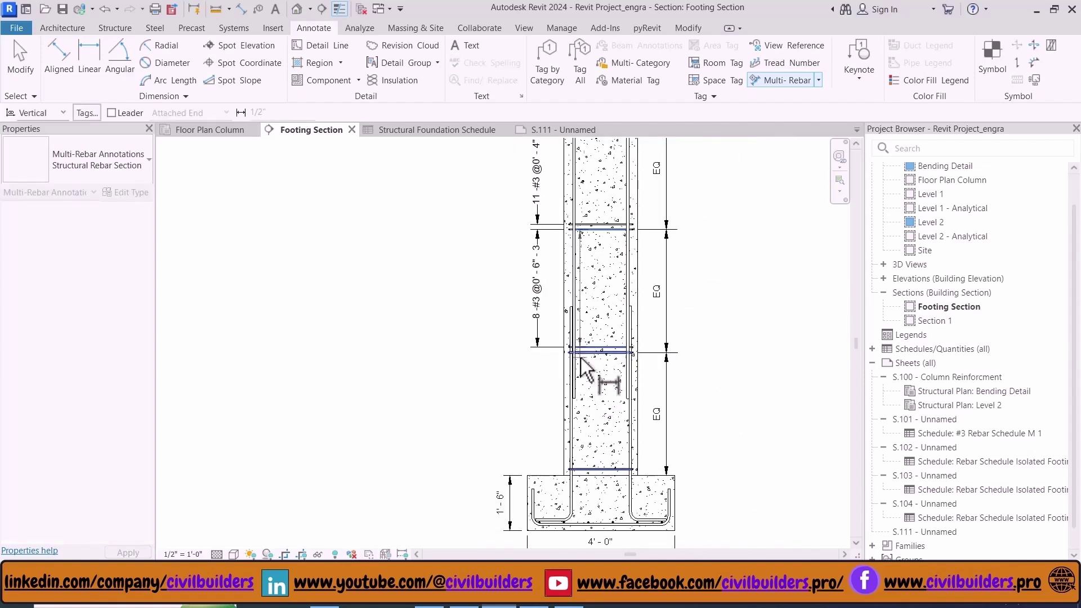
{"action": "scroll", "coordinate": [581, 361], "scroll_direction": "up", "scroll_amount": 2}
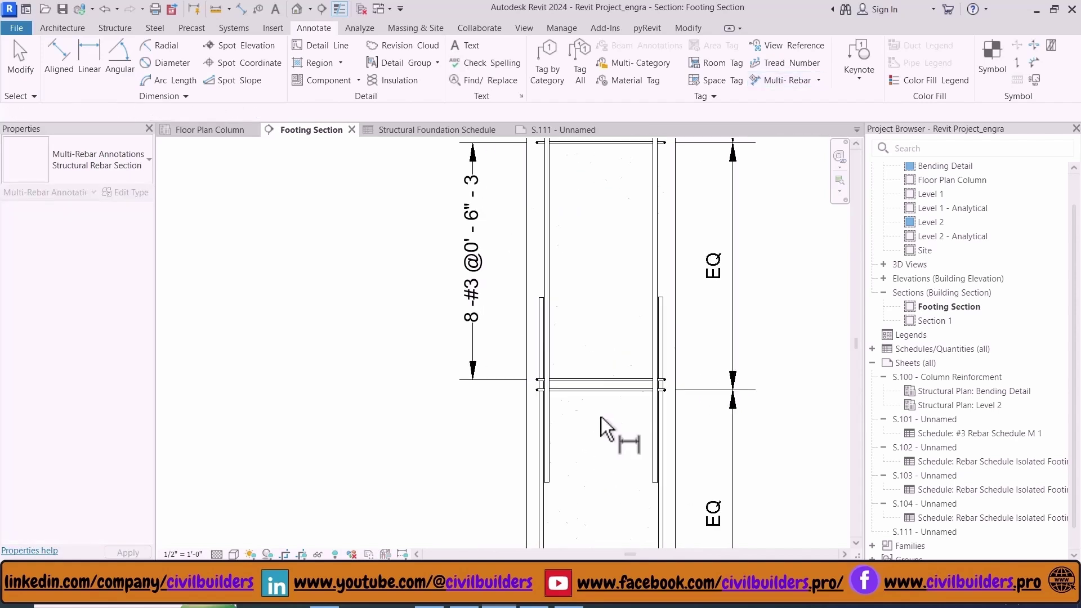
{"action": "middle_click_drag", "start_coordinate": [598, 435], "coordinate": [607, 345]}
{"action": "scroll", "coordinate": [599, 394], "scroll_direction": "down", "scroll_amount": 1}
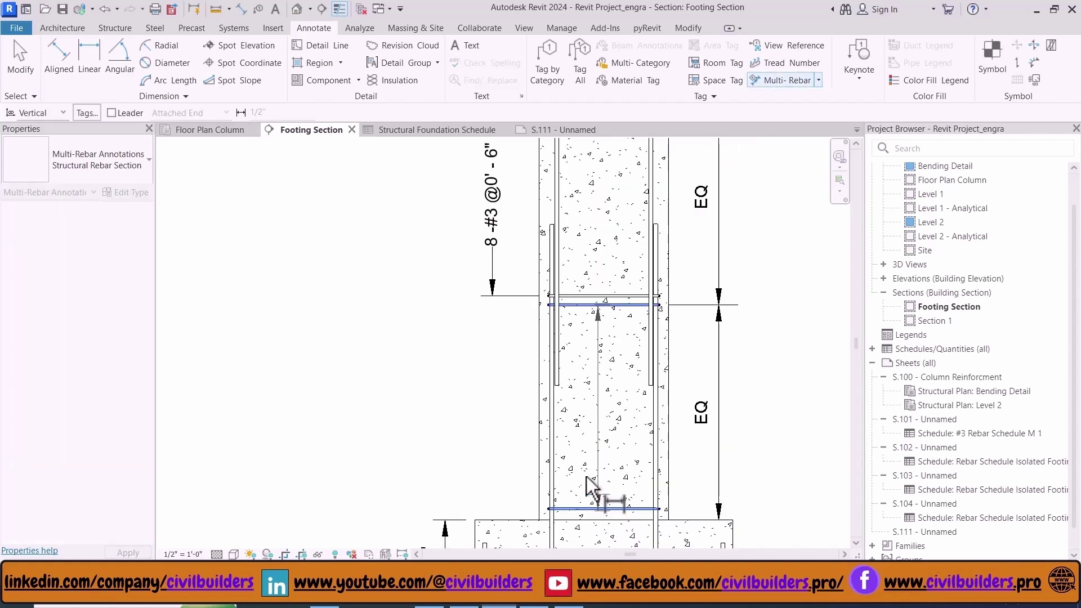
{"action": "left_click", "coordinate": [494, 446]}
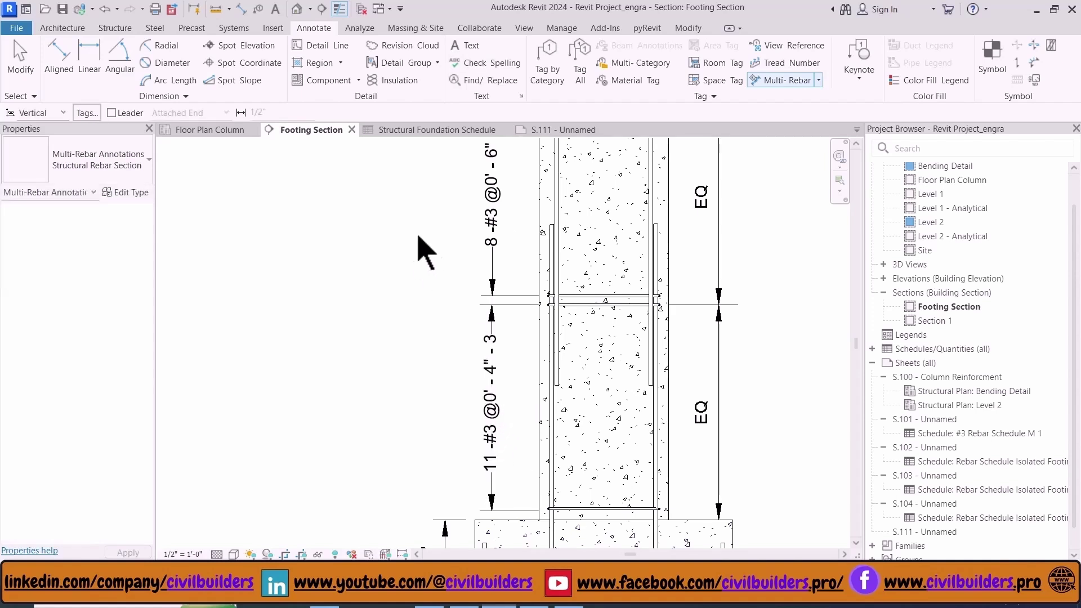
Tag the column's vertical bars with a #6 - 40 rebar tag placed right of the column
{"action": "key", "text": "Escape"}
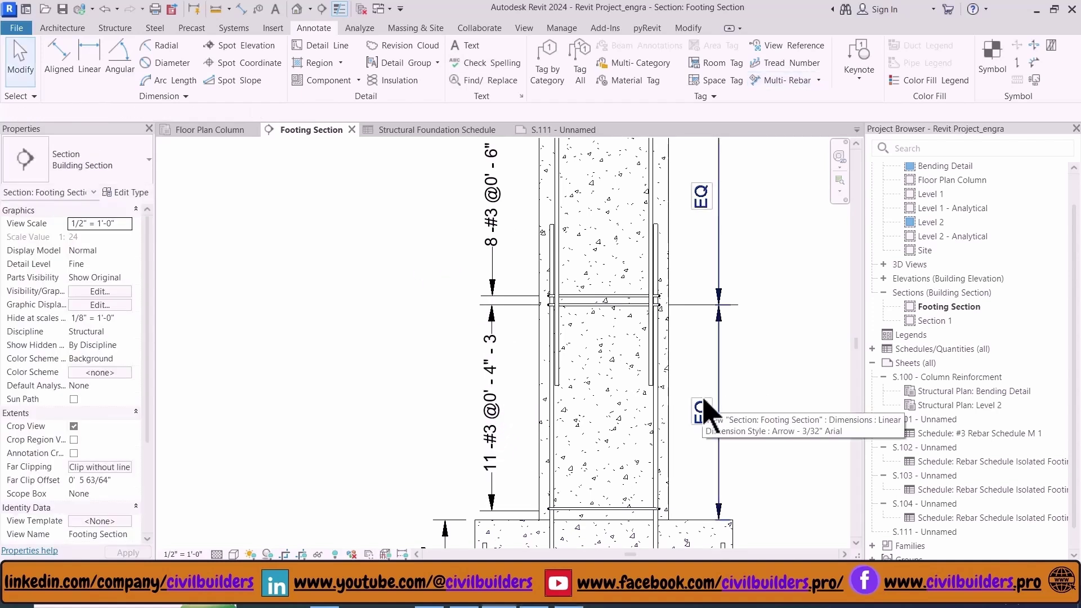
{"action": "left_click", "coordinate": [706, 409]}
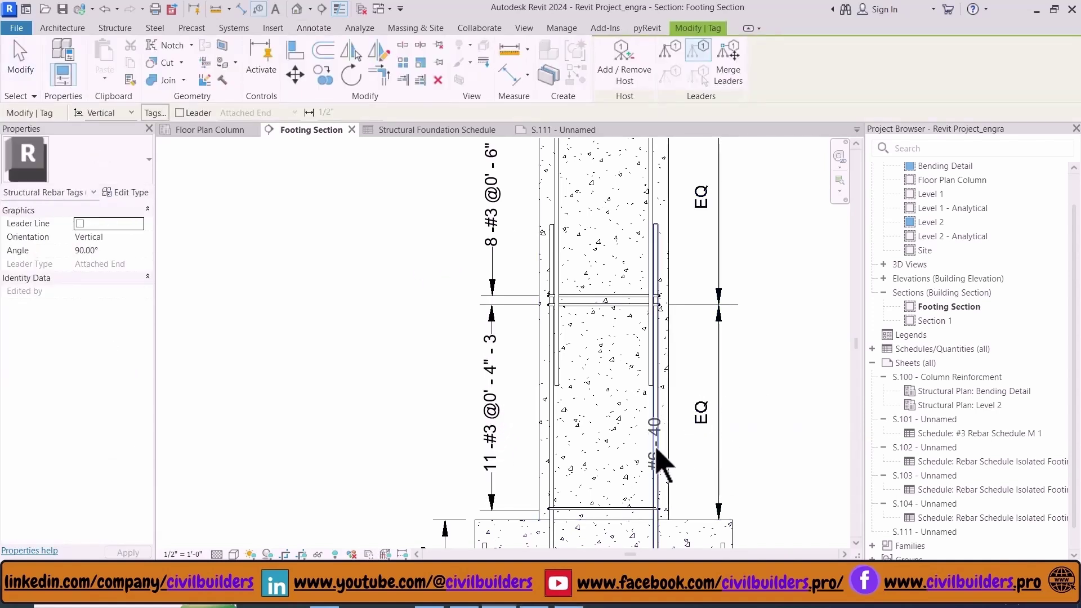
{"action": "left_click", "coordinate": [656, 455]}
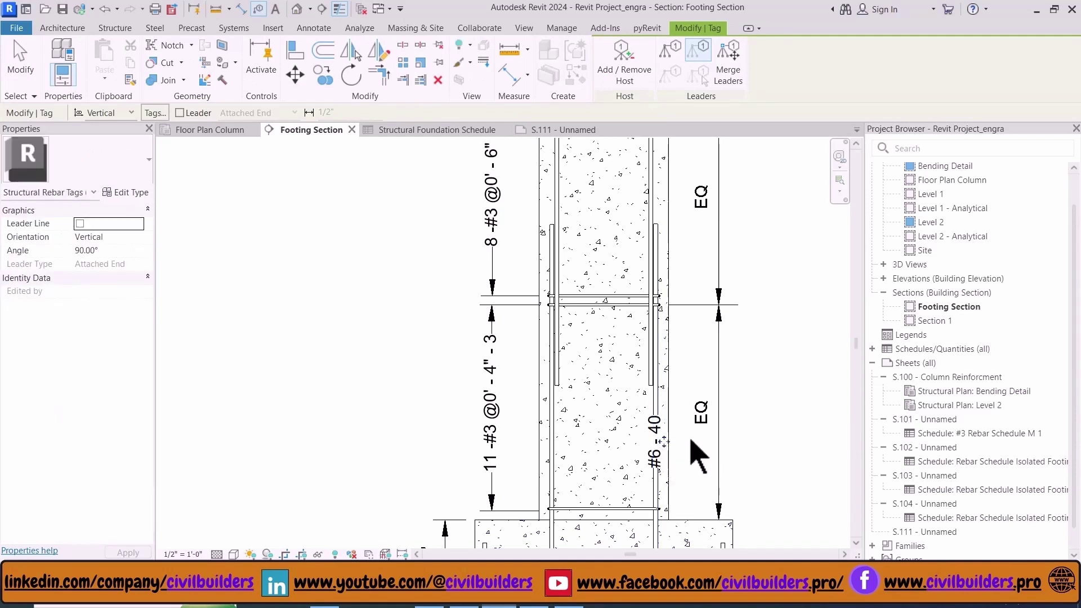
{"action": "left_click_drag", "start_coordinate": [667, 445], "coordinate": [765, 446]}
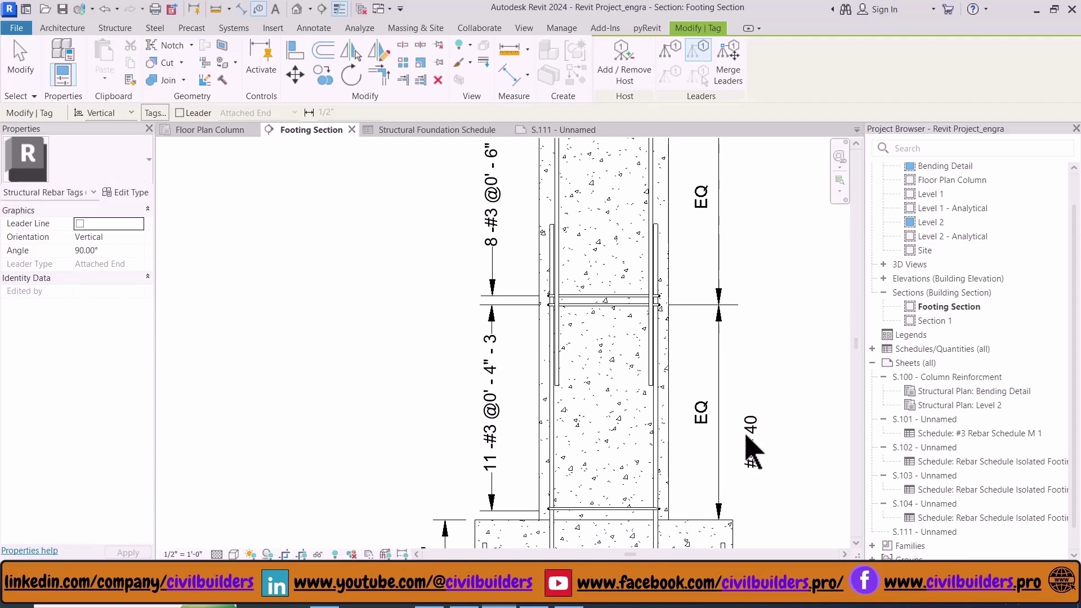
{"action": "left_click", "coordinate": [735, 507]}
Give the #6 - 40 tag a leader and move it beside the EQ dimension
{"action": "left_click", "coordinate": [754, 457]}
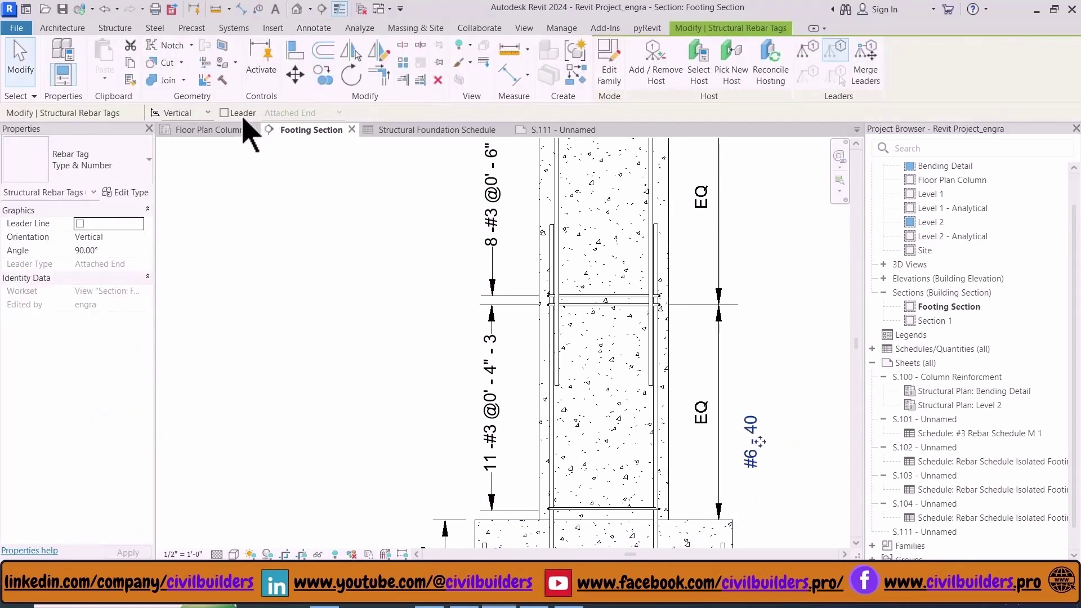
{"action": "left_click", "coordinate": [224, 113]}
{"action": "left_click", "coordinate": [806, 422]}
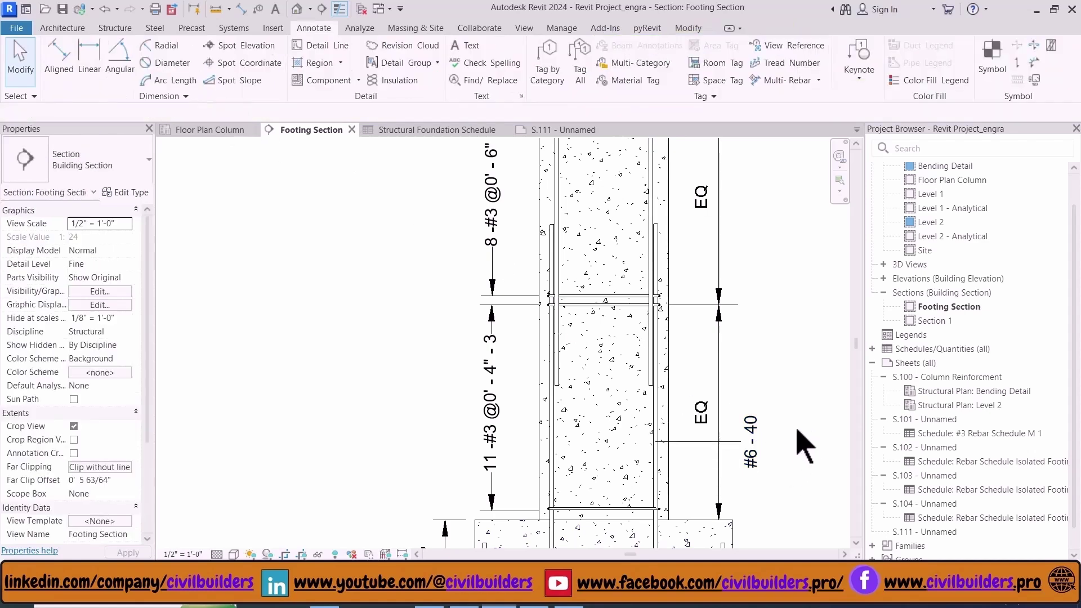
{"action": "scroll", "coordinate": [794, 403], "scroll_direction": "down", "scroll_amount": 2}
{"action": "middle_click_drag", "start_coordinate": [794, 403], "coordinate": [812, 433]}
{"action": "scroll", "coordinate": [760, 447], "scroll_direction": "up", "scroll_amount": 4}
{"action": "left_click", "coordinate": [721, 457]}
{"action": "mouse_move", "coordinate": [720, 457]}
{"action": "left_mouse_down"}
{"action": "mouse_move", "coordinate": [676, 498]}
{"action": "mouse_move", "coordinate": [653, 482]}
{"action": "mouse_move", "coordinate": [673, 474]}
{"action": "mouse_move", "coordinate": [669, 462]}
{"action": "left_mouse_up"}
Change the column rebar tag to the Quantity Type & Number type, reading 3 - #6 - 40EQ
{"action": "left_click", "coordinate": [742, 453]}
{"action": "left_click", "coordinate": [656, 458]}
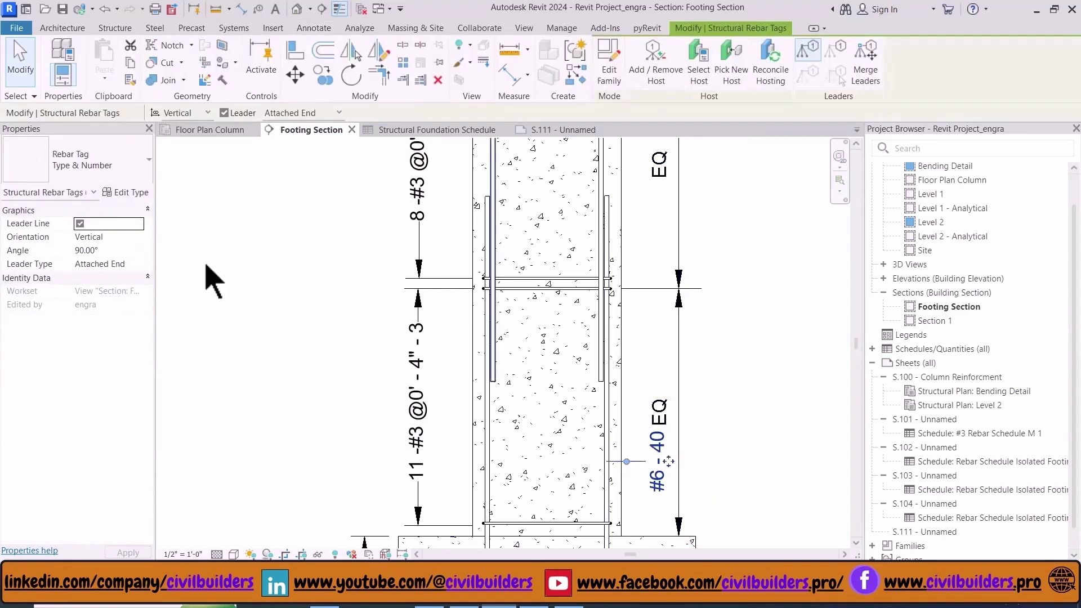
{"action": "left_click", "coordinate": [115, 166]}
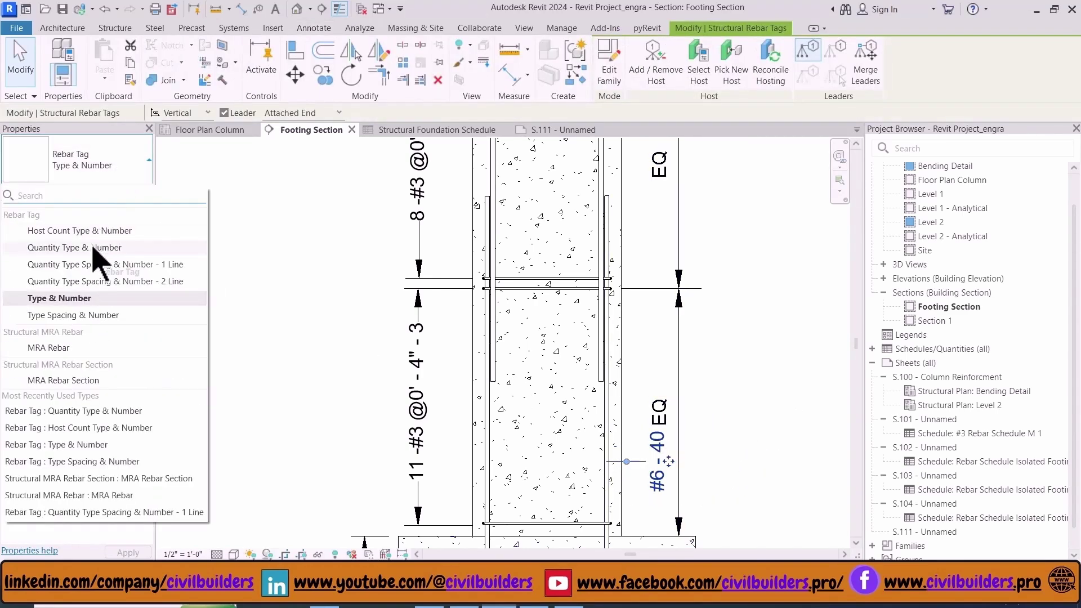
{"action": "left_click", "coordinate": [93, 248]}
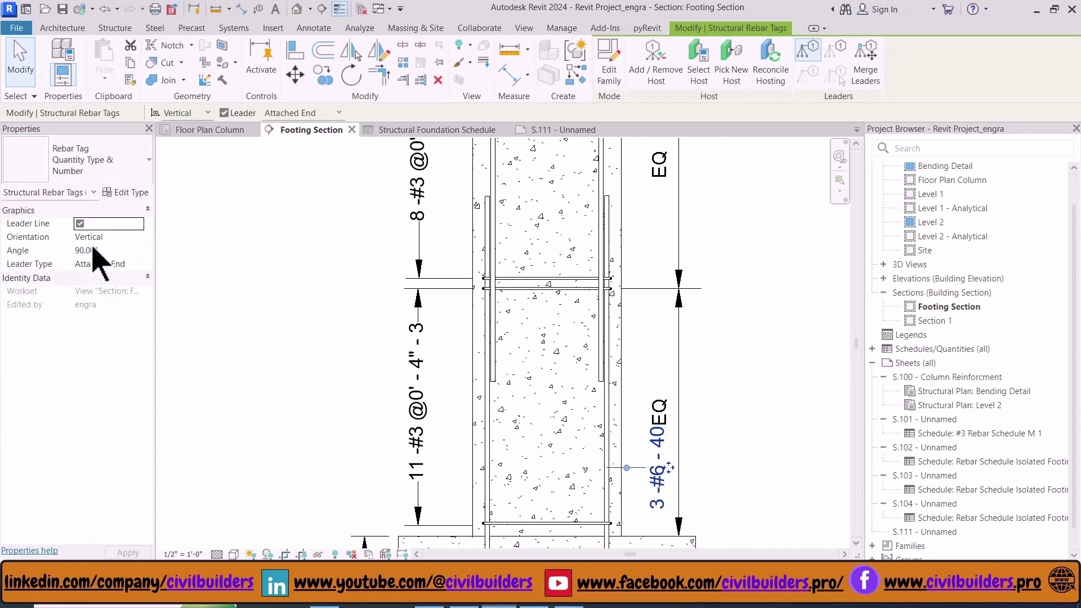
Move the 3 - #6 - 40EQ tag up beside the middle third of the column
{"action": "left_click", "coordinate": [760, 394]}
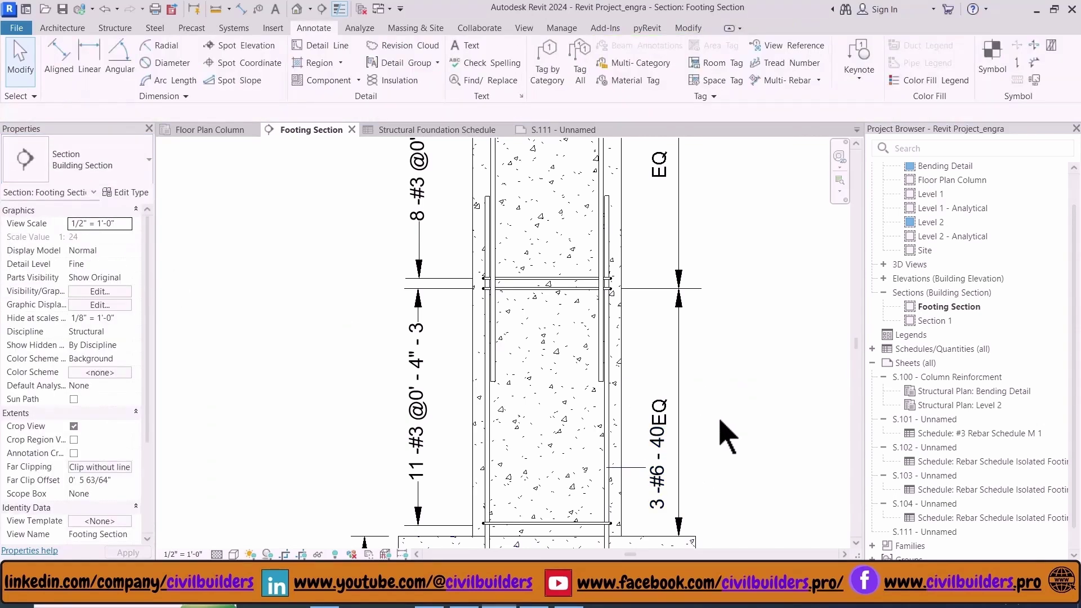
{"action": "left_click", "coordinate": [661, 481]}
{"action": "left_click_drag", "start_coordinate": [674, 483], "coordinate": [666, 235]}
{"action": "left_click", "coordinate": [755, 366]}
{"action": "left_click", "coordinate": [663, 360]}
{"action": "left_click", "coordinate": [743, 270]}
Fit the section, show it in Consistent Colors, and switch to the Floor Plan Column view
{"action": "scroll", "coordinate": [703, 357], "scroll_direction": "down", "scroll_amount": 2}
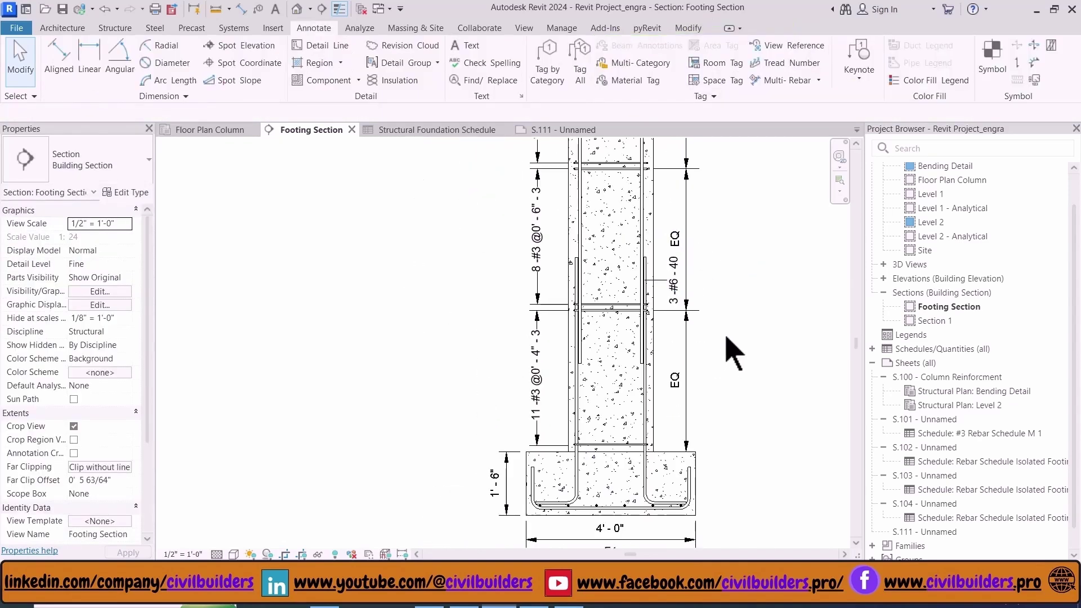
{"action": "scroll", "coordinate": [743, 354], "scroll_direction": "down", "scroll_amount": 3}
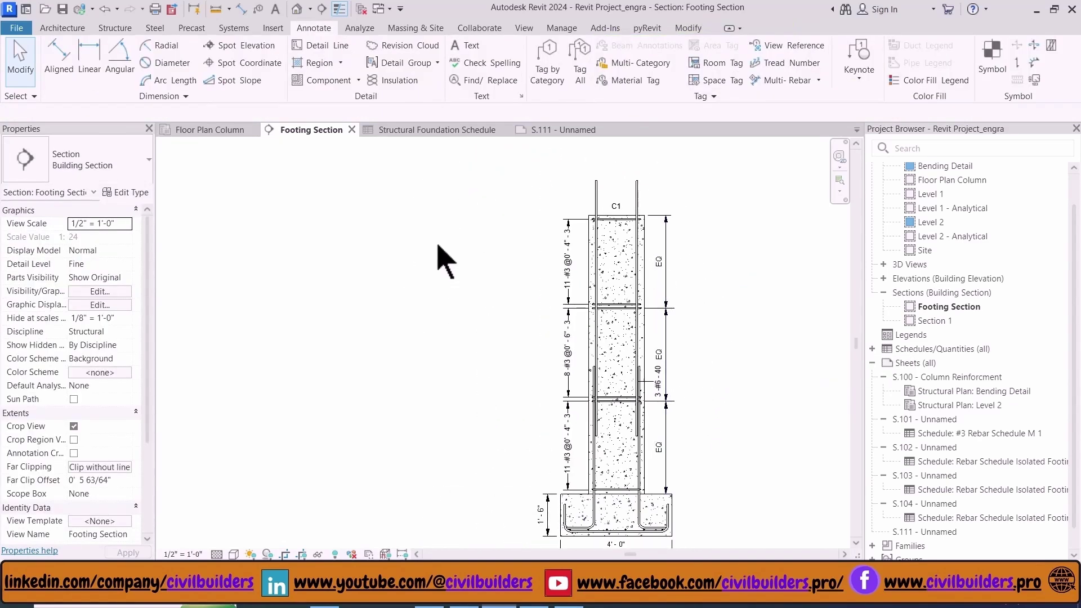
{"action": "scroll", "coordinate": [663, 326], "scroll_direction": "up", "scroll_amount": 1}
{"action": "key", "text": "z"}
{"action": "key", "text": "f"}
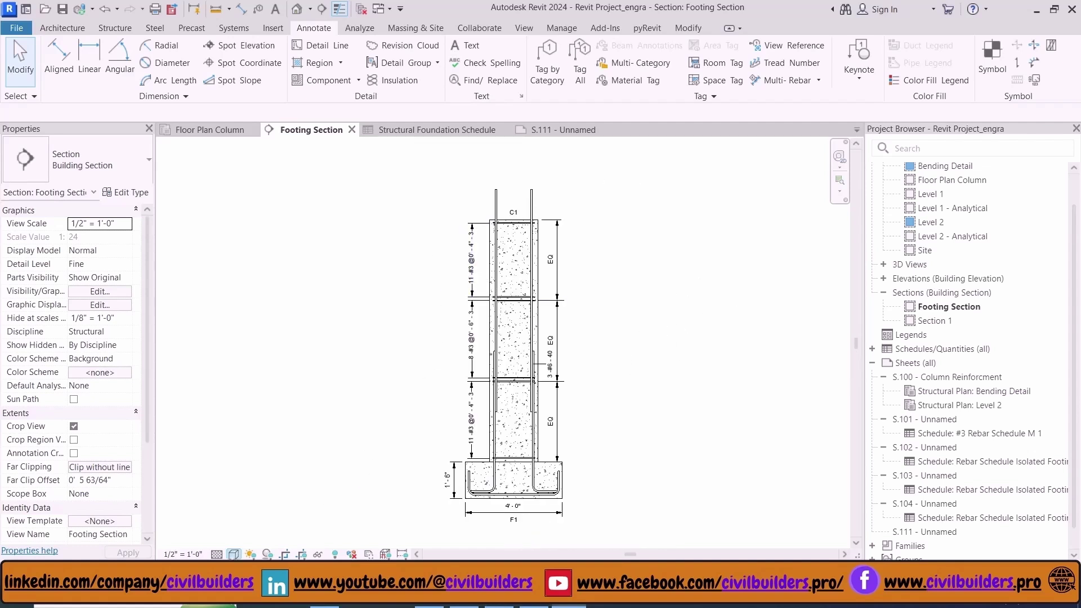
{"action": "left_click", "coordinate": [234, 554]}
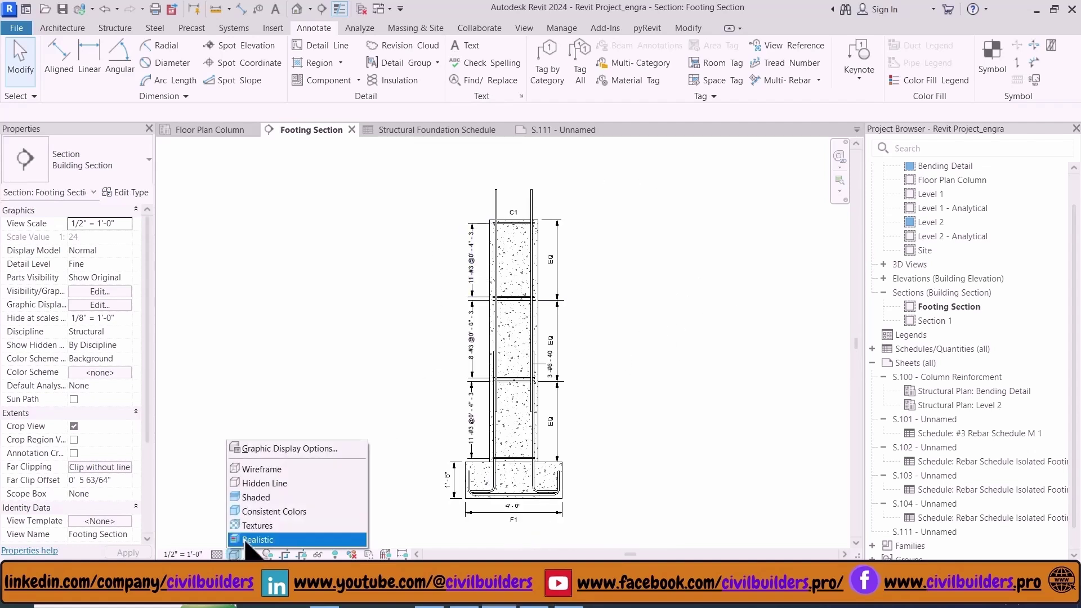
{"action": "left_click", "coordinate": [259, 511]}
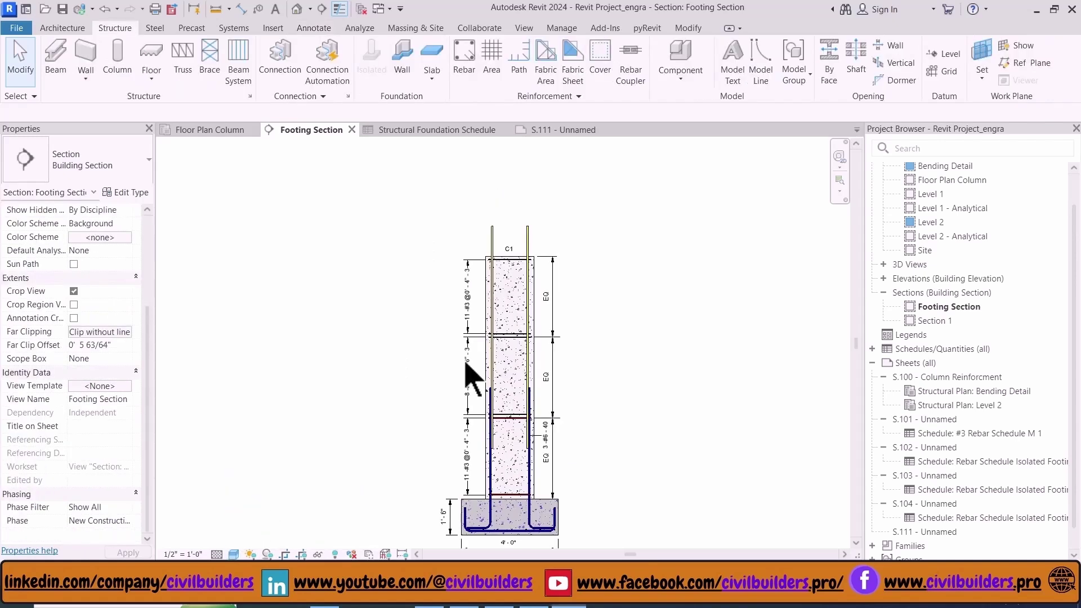
{"action": "left_click", "coordinate": [210, 130]}
Use Select Rebars in Rebar Set to Show so the horizontal footing set displays one bar
{"action": "scroll", "coordinate": [512, 313], "scroll_direction": "up", "scroll_amount": 3}
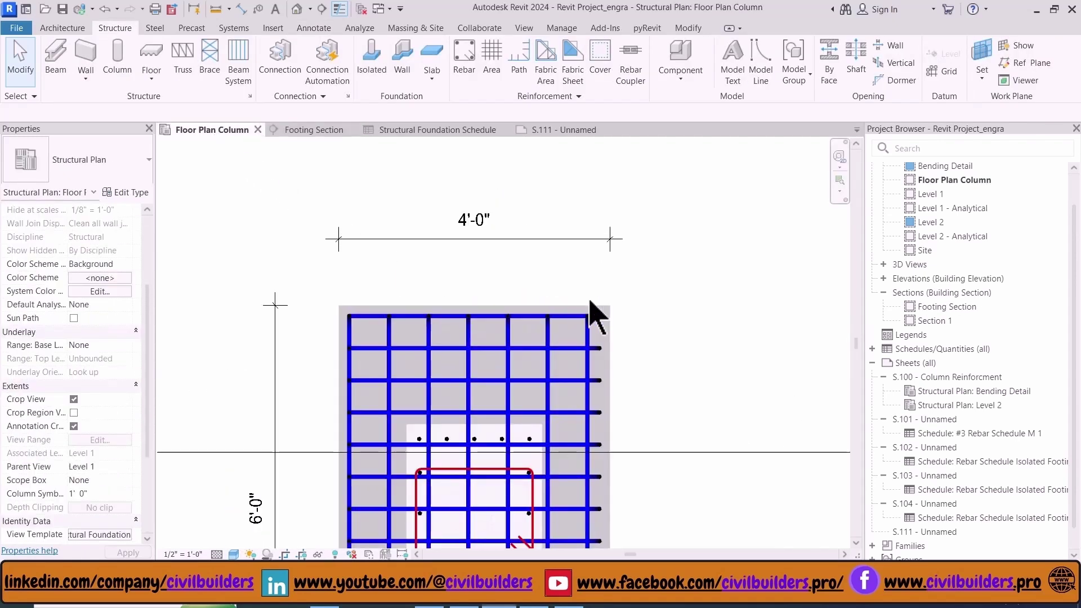
{"action": "left_click", "coordinate": [567, 320]}
{"action": "left_click", "coordinate": [689, 62]}
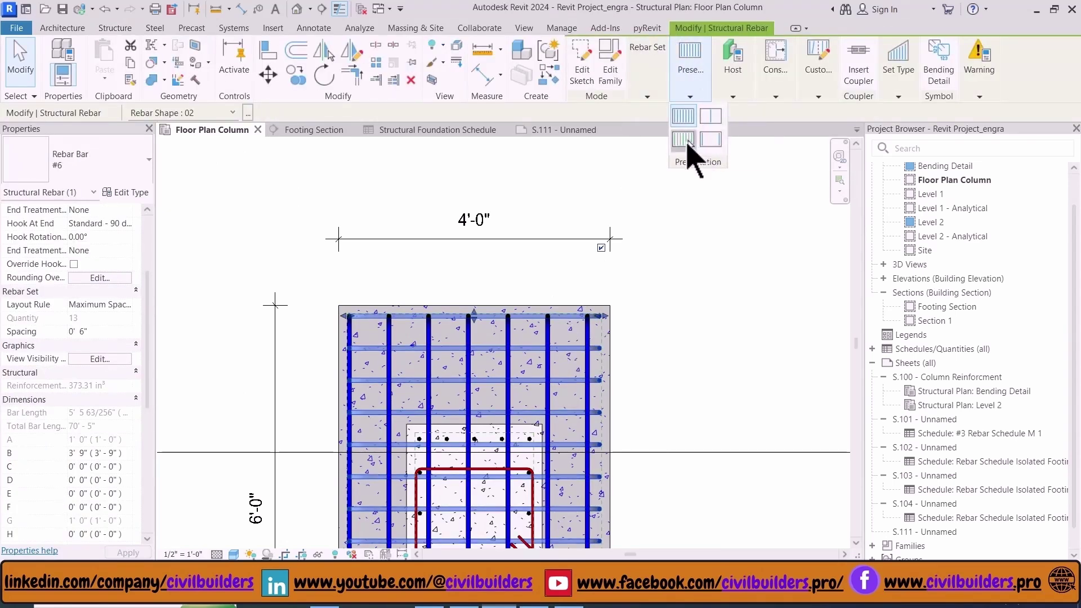
{"action": "left_click", "coordinate": [685, 142]}
{"action": "scroll", "coordinate": [567, 270], "scroll_direction": "down", "scroll_amount": 1}
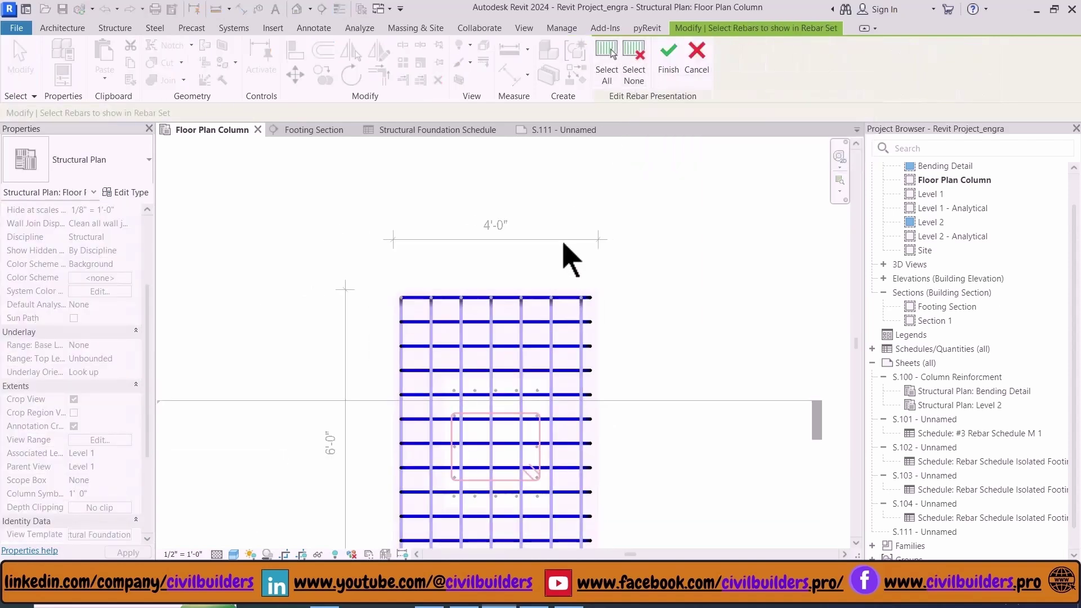
{"action": "scroll", "coordinate": [483, 434], "scroll_direction": "up", "scroll_amount": 3}
{"action": "scroll", "coordinate": [457, 408], "scroll_direction": "up", "scroll_amount": 2}
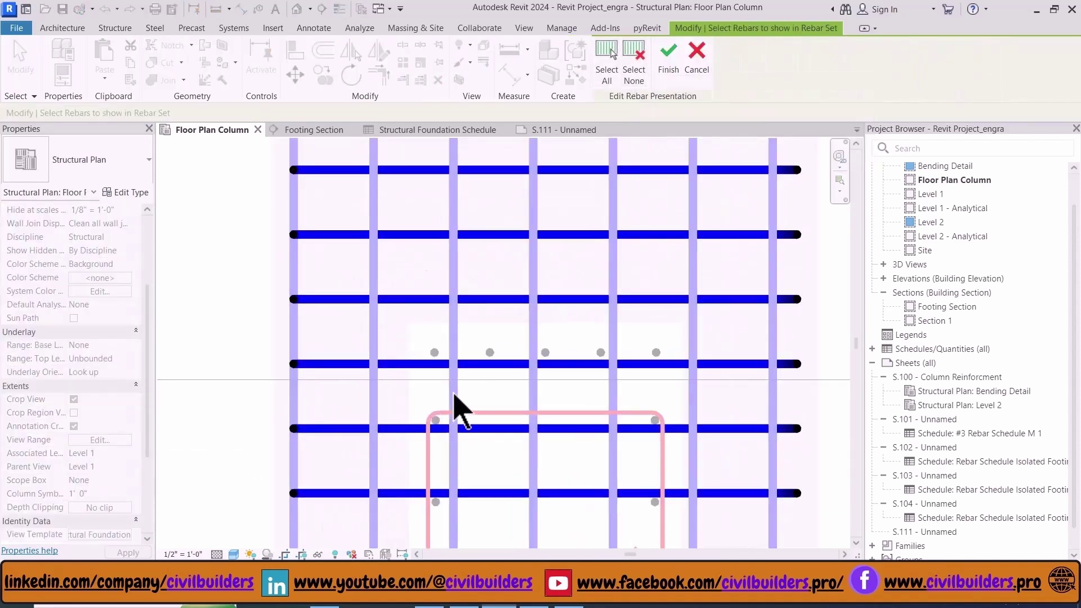
{"action": "left_click", "coordinate": [479, 305]}
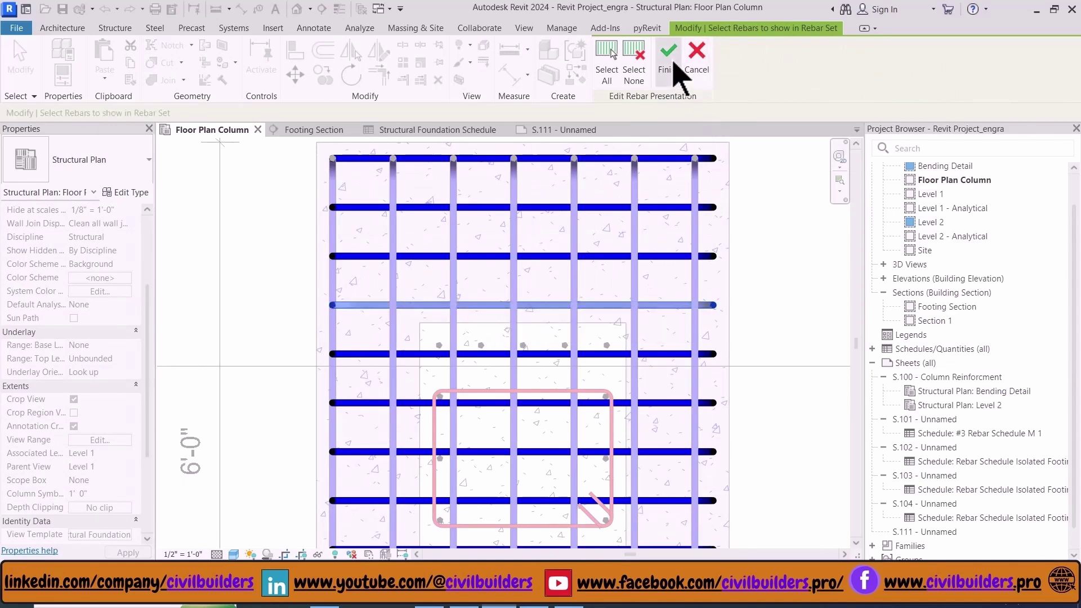
{"action": "left_click", "coordinate": [670, 62]}
{"action": "scroll", "coordinate": [623, 295], "scroll_direction": "down", "scroll_amount": 3}
Clear all bars of the vertical footing set and show only its second bar
{"action": "left_click", "coordinate": [744, 298]}
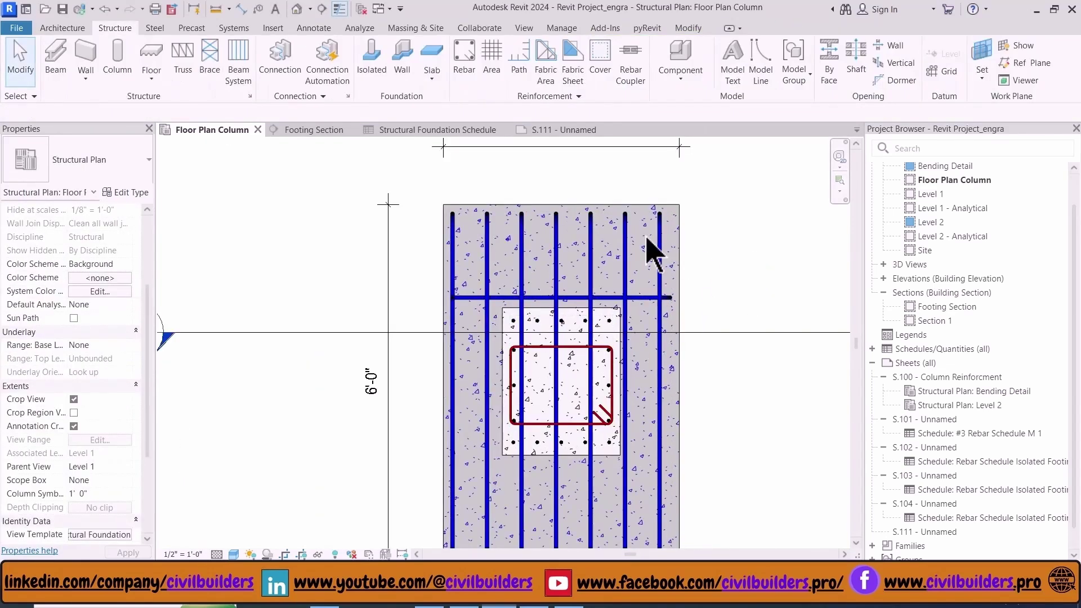
{"action": "left_click", "coordinate": [628, 265]}
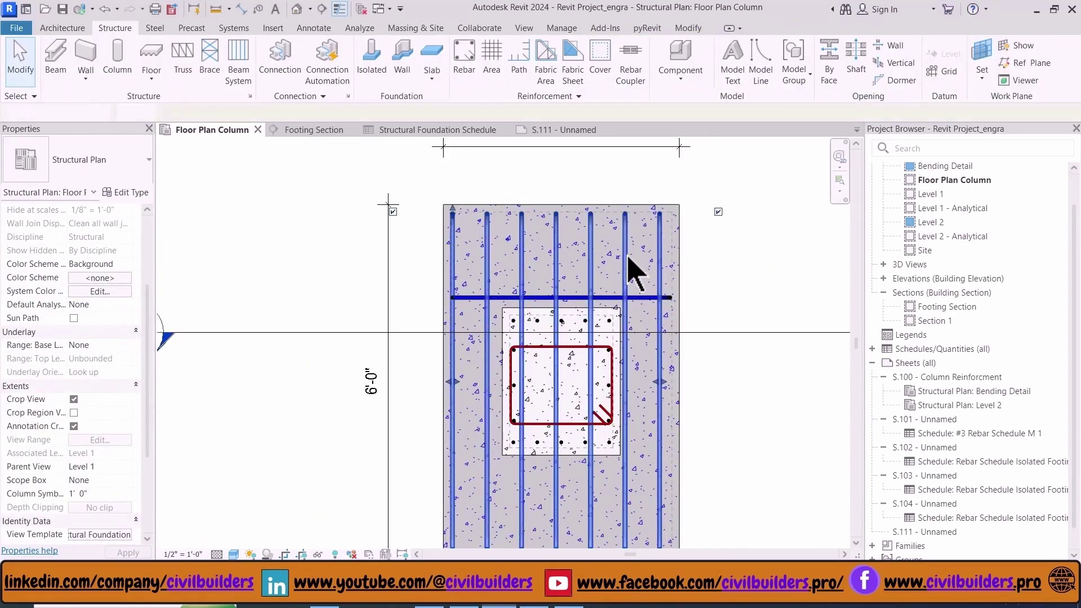
{"action": "left_click", "coordinate": [690, 96]}
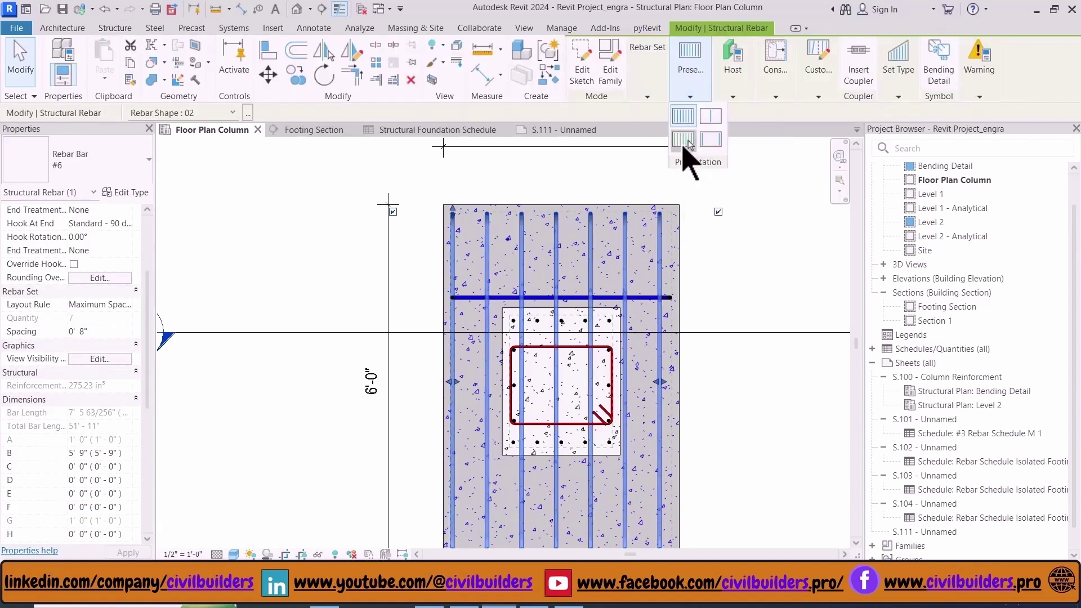
{"action": "left_click", "coordinate": [684, 140]}
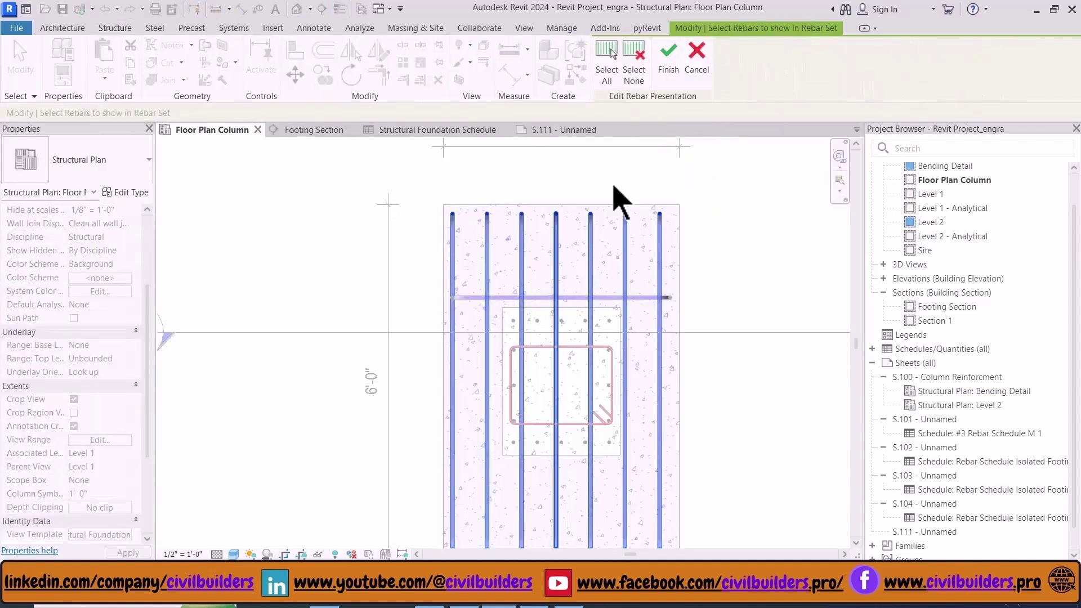
{"action": "left_click", "coordinate": [633, 68]}
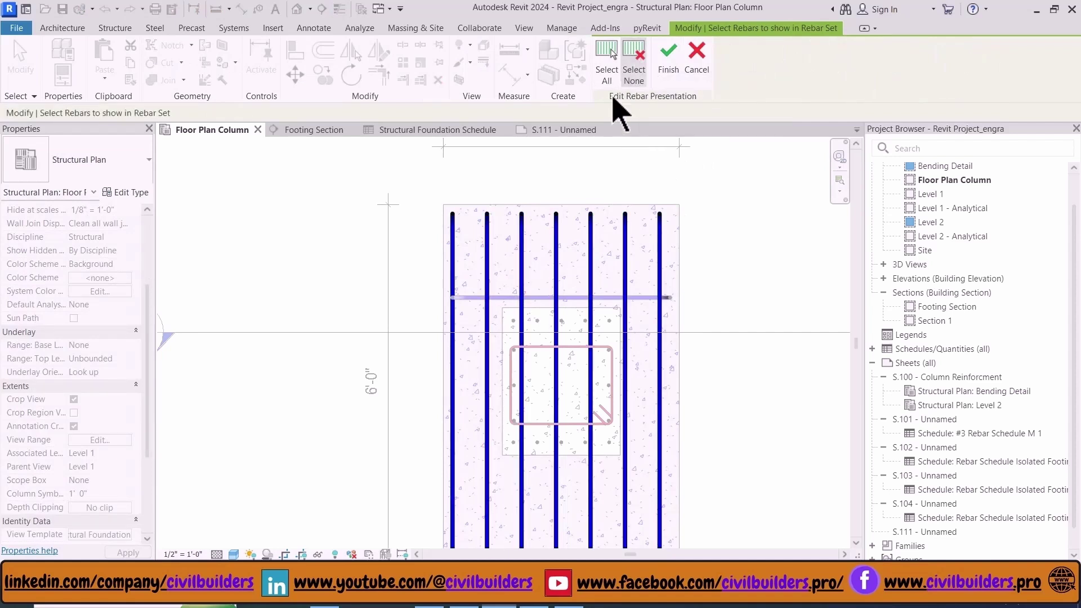
{"action": "left_click", "coordinate": [487, 340]}
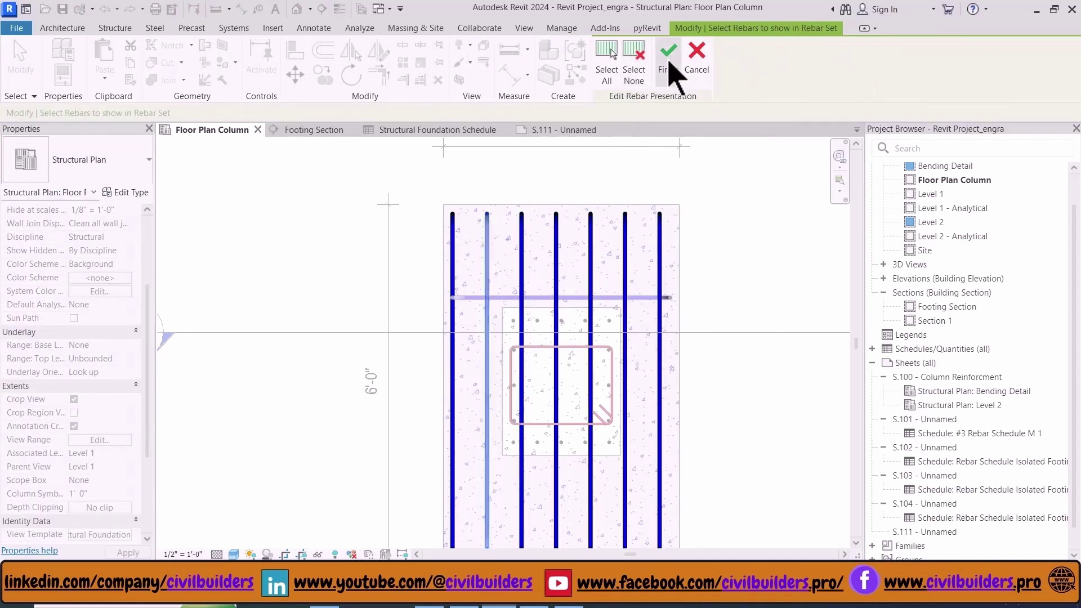
{"action": "left_click", "coordinate": [670, 68]}
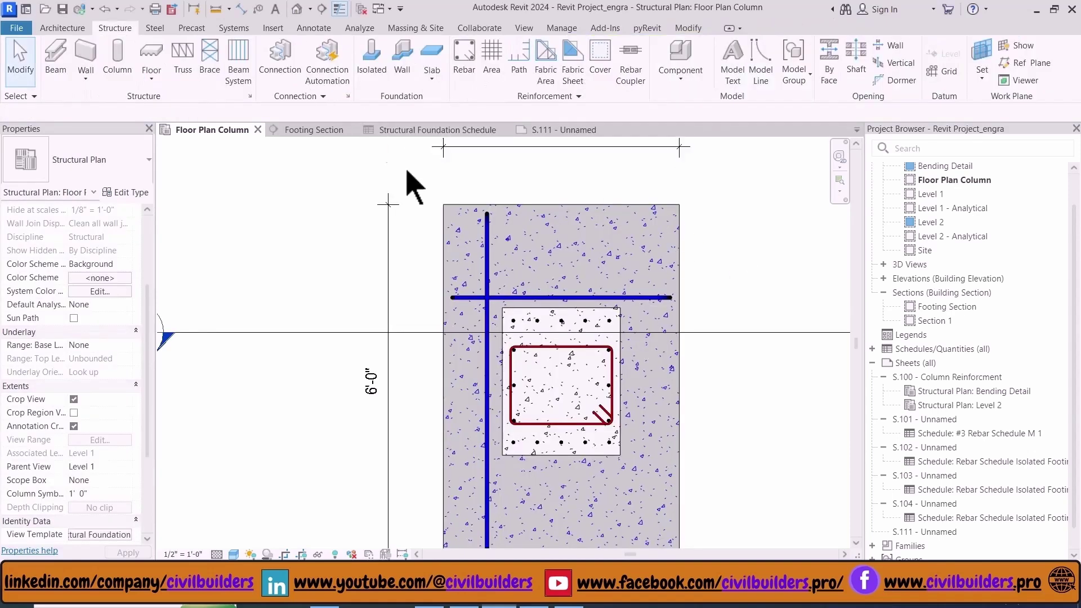
{"action": "scroll", "coordinate": [563, 279], "scroll_direction": "down", "scroll_amount": 2}
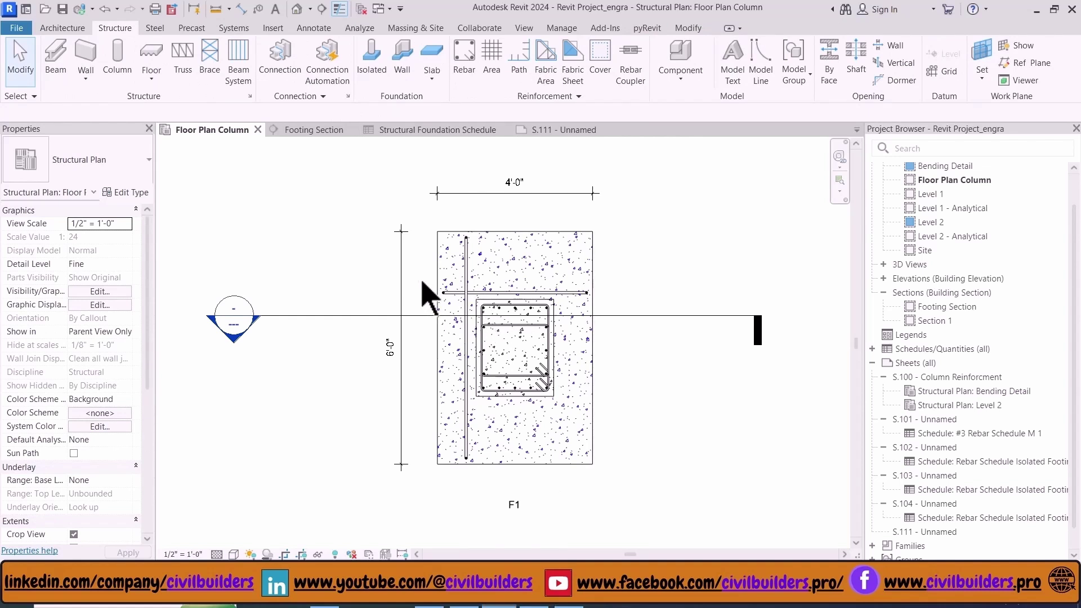
Tag the vertical footing bars and switch to Quantity Type Spacing & Number - 1 Line
{"action": "key", "text": "t"}
{"action": "key", "text": "g"}
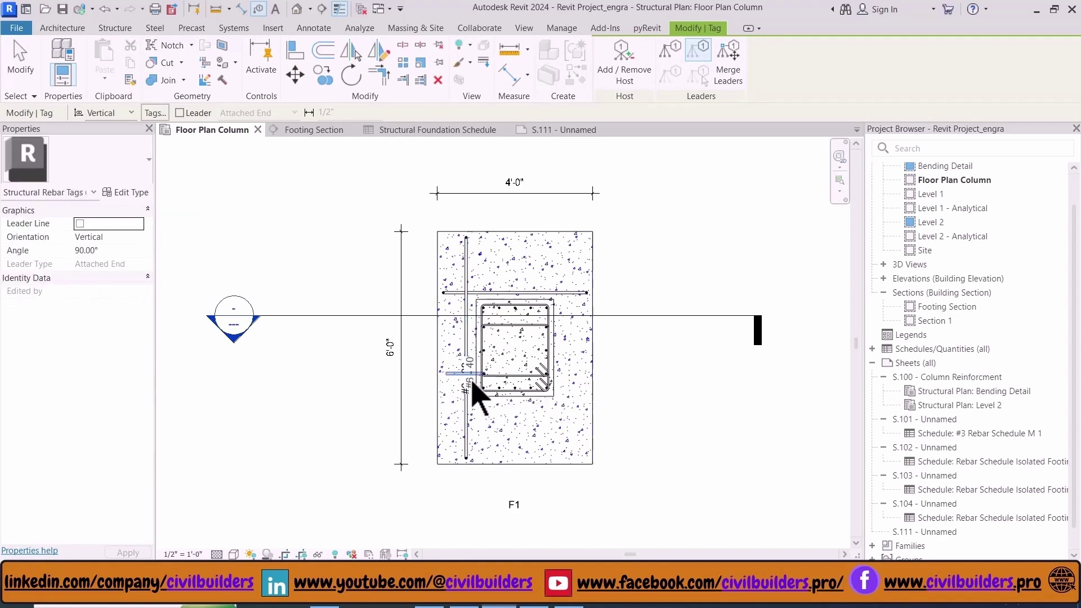
{"action": "key", "text": "Escape"}
{"action": "scroll", "coordinate": [461, 398], "scroll_direction": "up", "scroll_amount": 2}
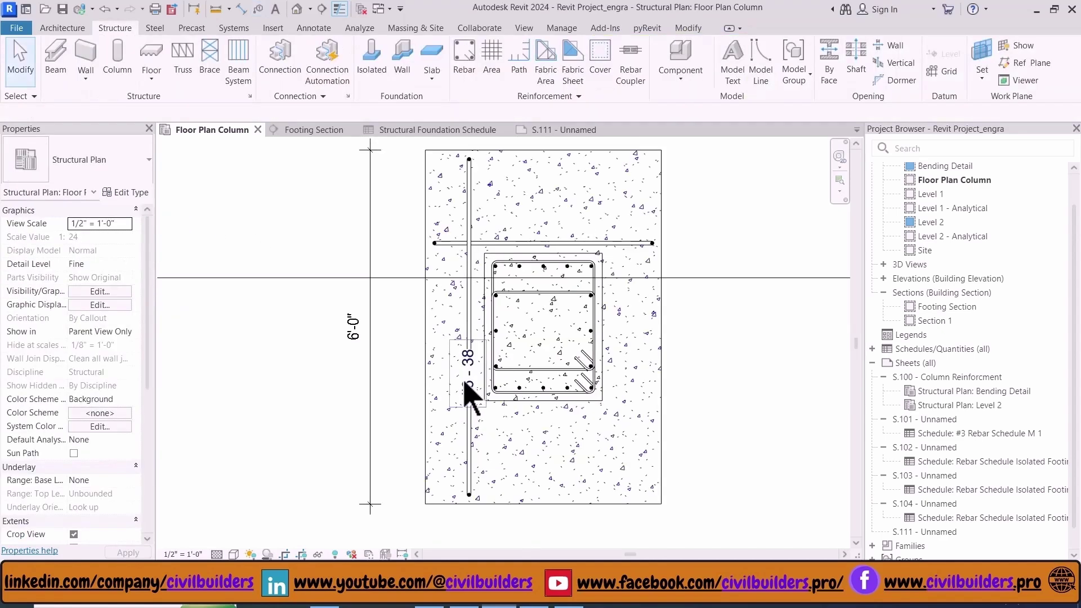
{"action": "left_click", "coordinate": [466, 391]}
{"action": "left_click", "coordinate": [115, 174]}
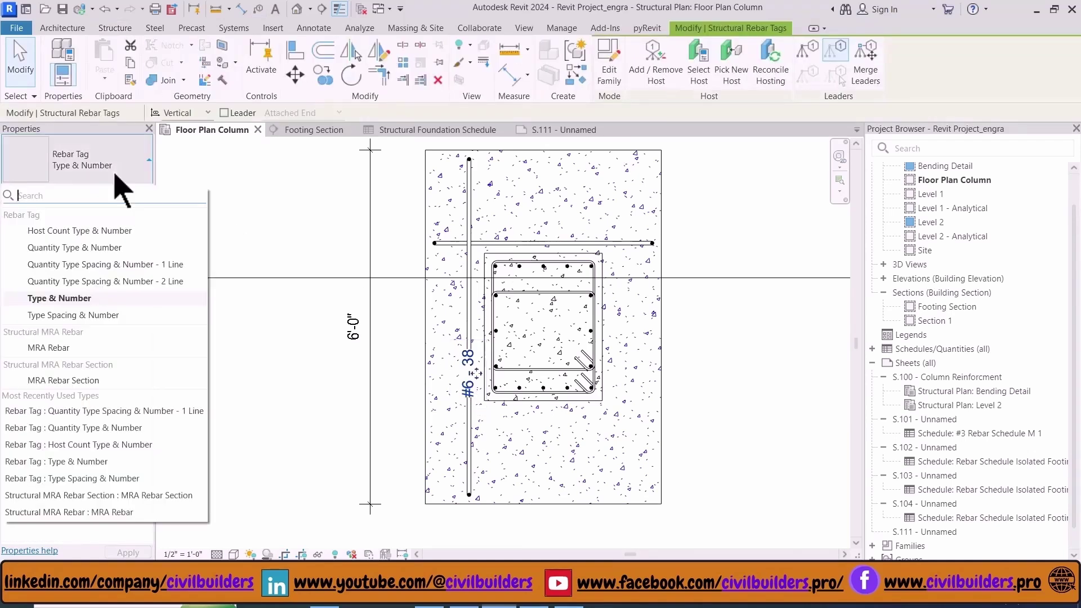
{"action": "left_click", "coordinate": [133, 268]}
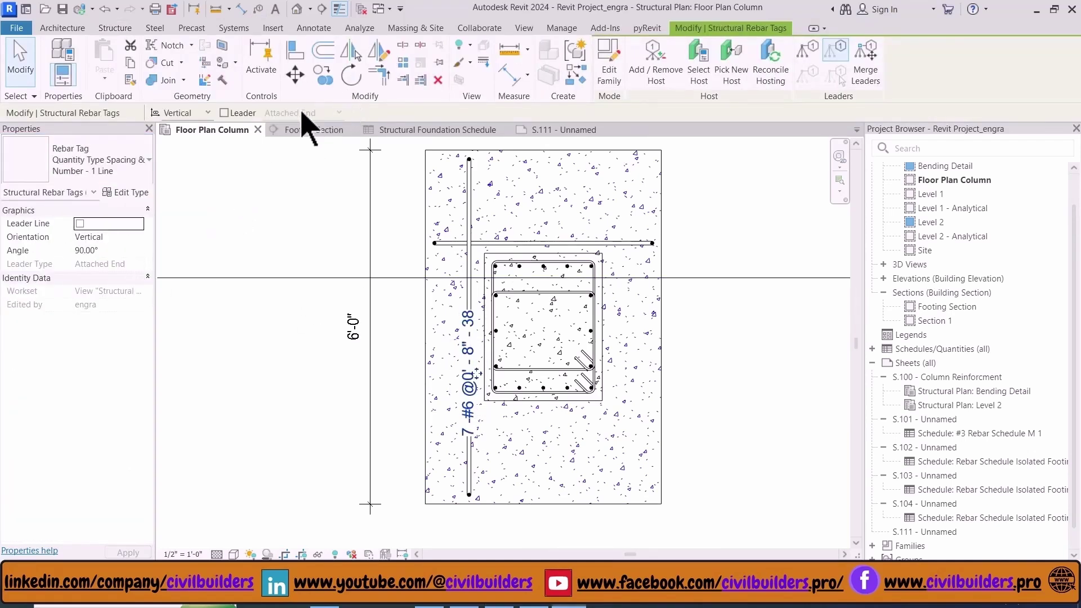
{"action": "left_click_drag", "start_coordinate": [473, 386], "coordinate": [442, 374]}
{"action": "scroll", "coordinate": [444, 378], "scroll_direction": "down", "scroll_amount": 2}
{"action": "key", "text": "Escape"}
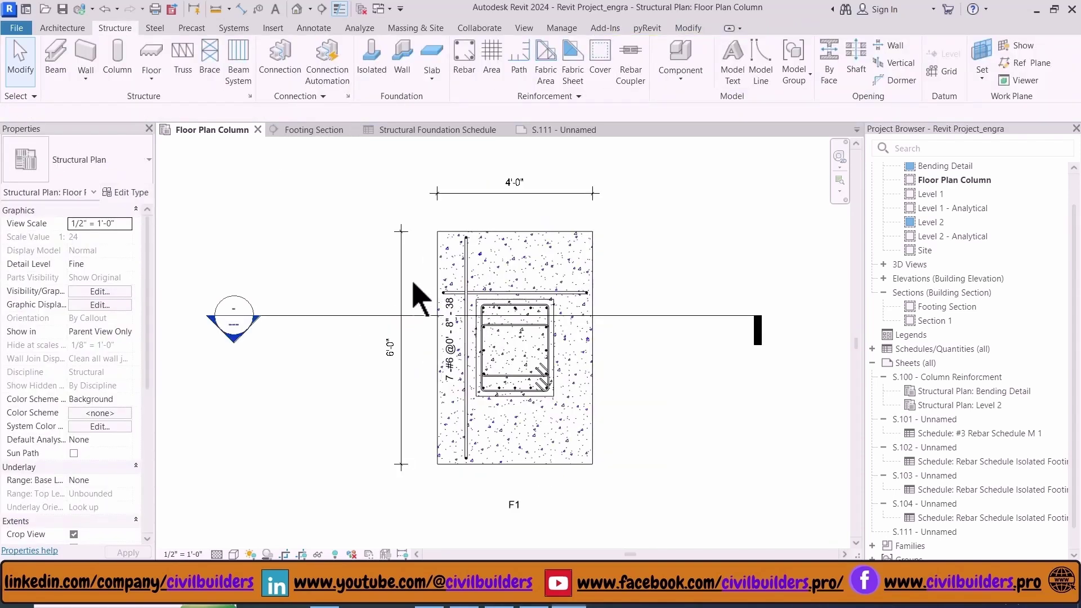
Tag the horizontal footing bars, reading 13 -#6 @0'-6" - 39
{"action": "key", "text": "t"}
{"action": "key", "text": "g"}
{"action": "scroll", "coordinate": [490, 301], "scroll_direction": "up", "scroll_amount": 3}
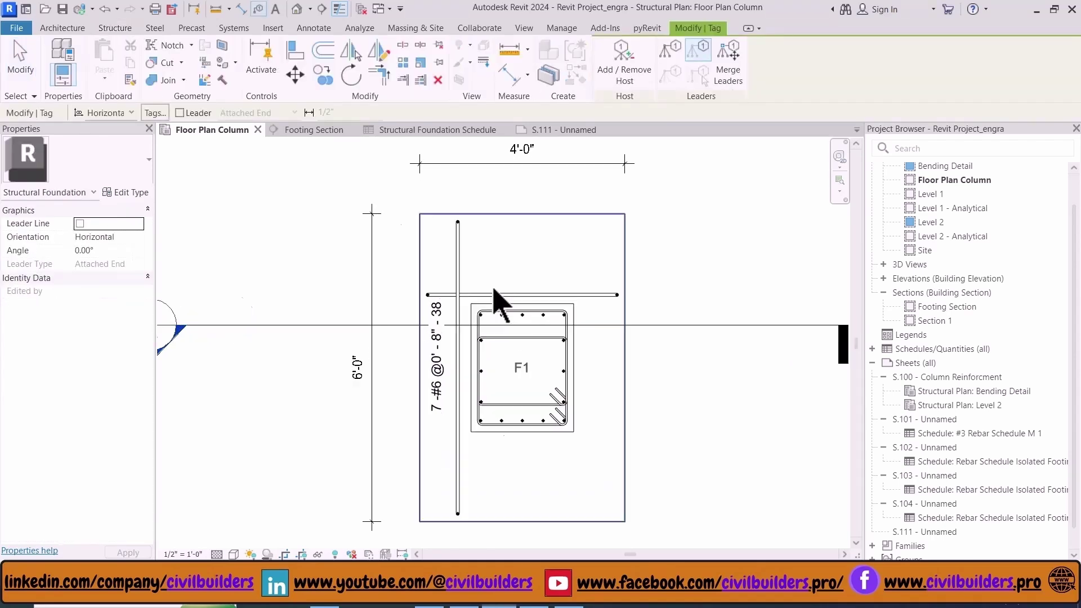
{"action": "left_click", "coordinate": [545, 298]}
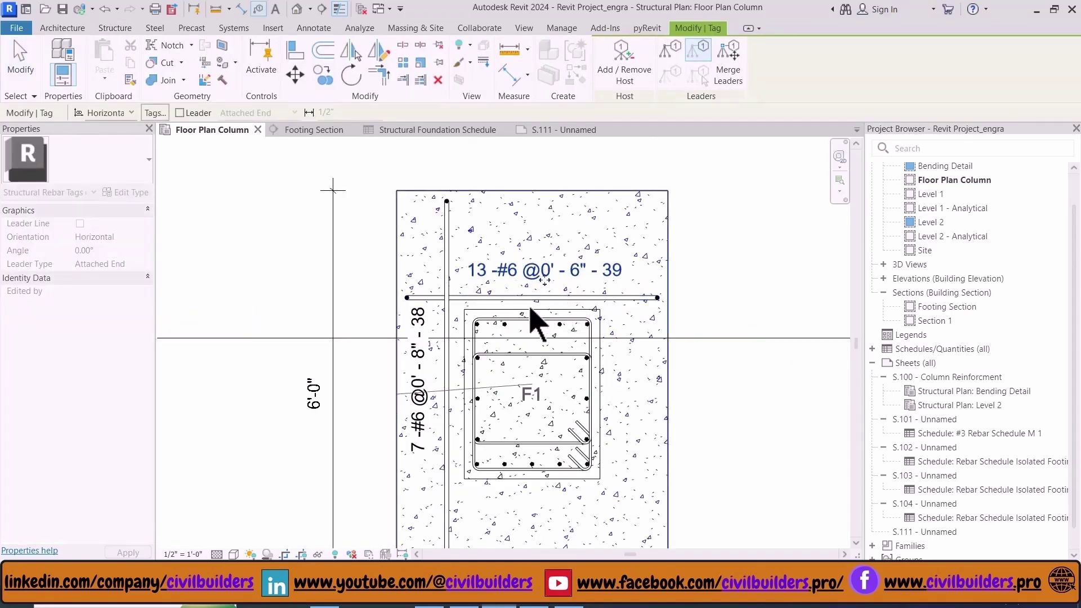
{"action": "key", "text": "Escape"}
{"action": "key", "text": "Escape"}
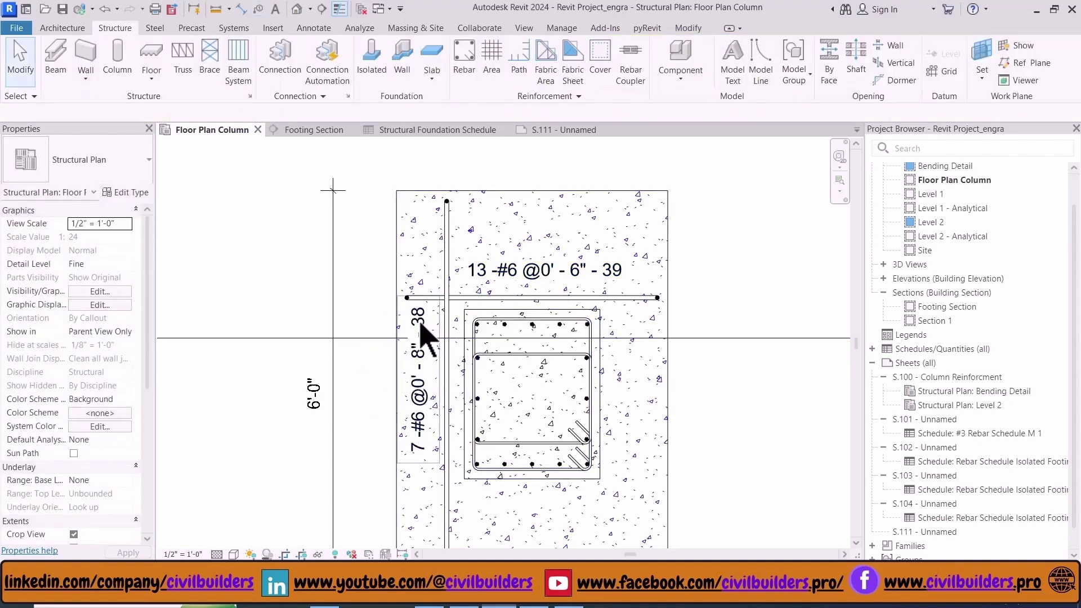
{"action": "left_click", "coordinate": [422, 366]}
{"action": "key", "text": "Escape"}
{"action": "left_click", "coordinate": [524, 288]}
{"action": "left_click", "coordinate": [415, 176]}
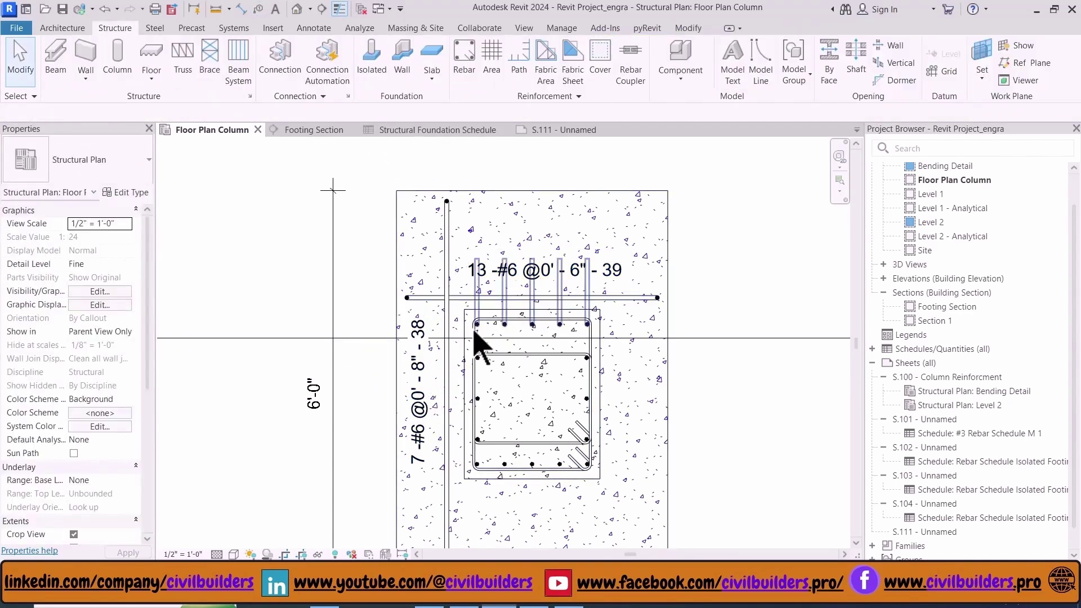
{"action": "scroll", "coordinate": [619, 317], "scroll_direction": "up", "scroll_amount": 1}
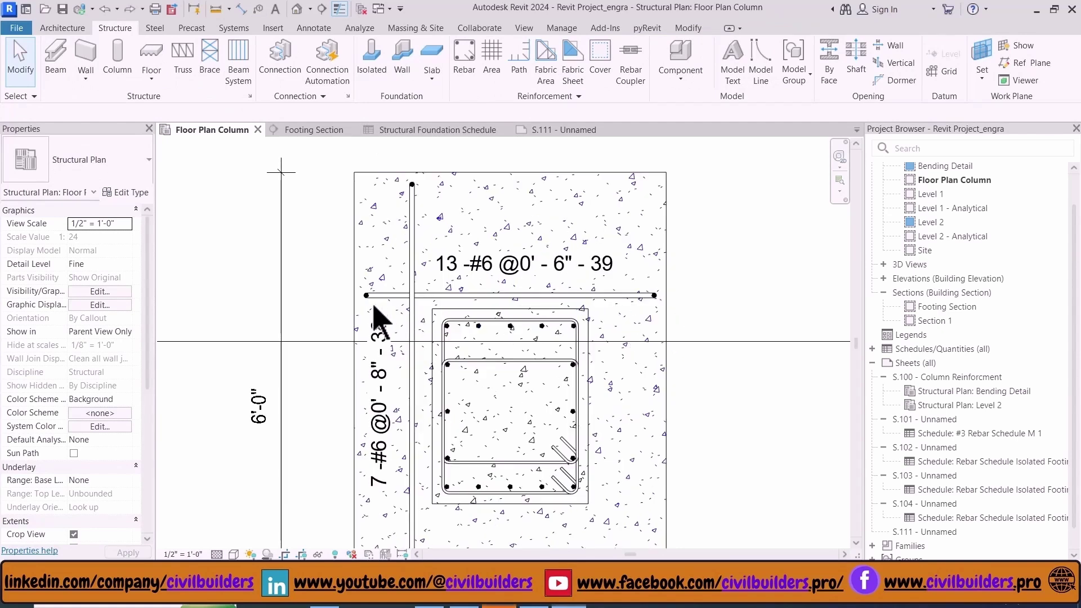
Place bending details for the hooked horizontal and vertical footing bars in the plan
{"action": "left_click", "coordinate": [626, 299]}
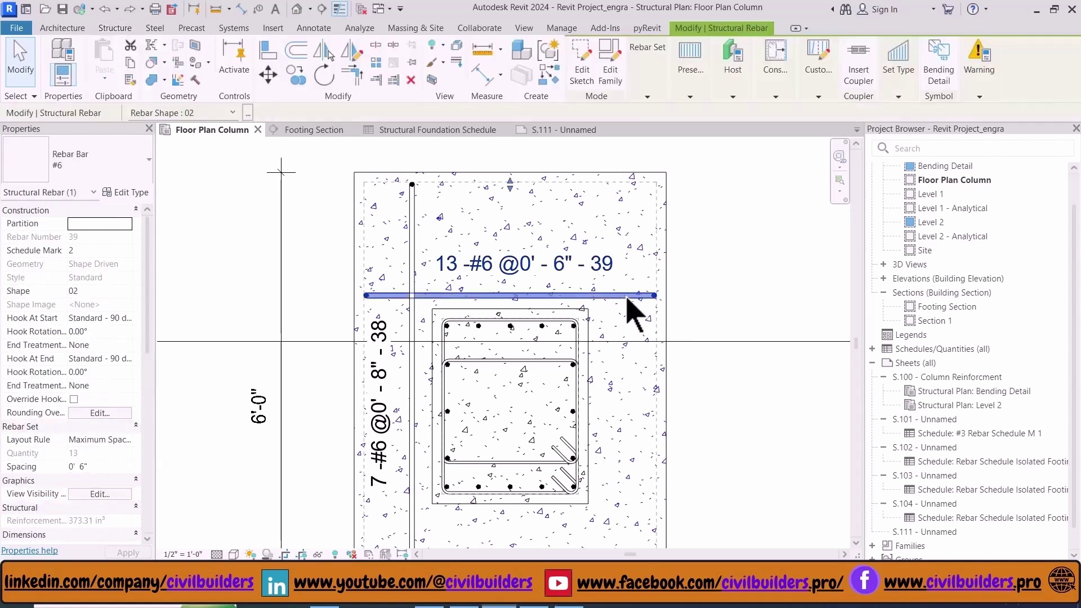
{"action": "left_click", "coordinate": [940, 68]}
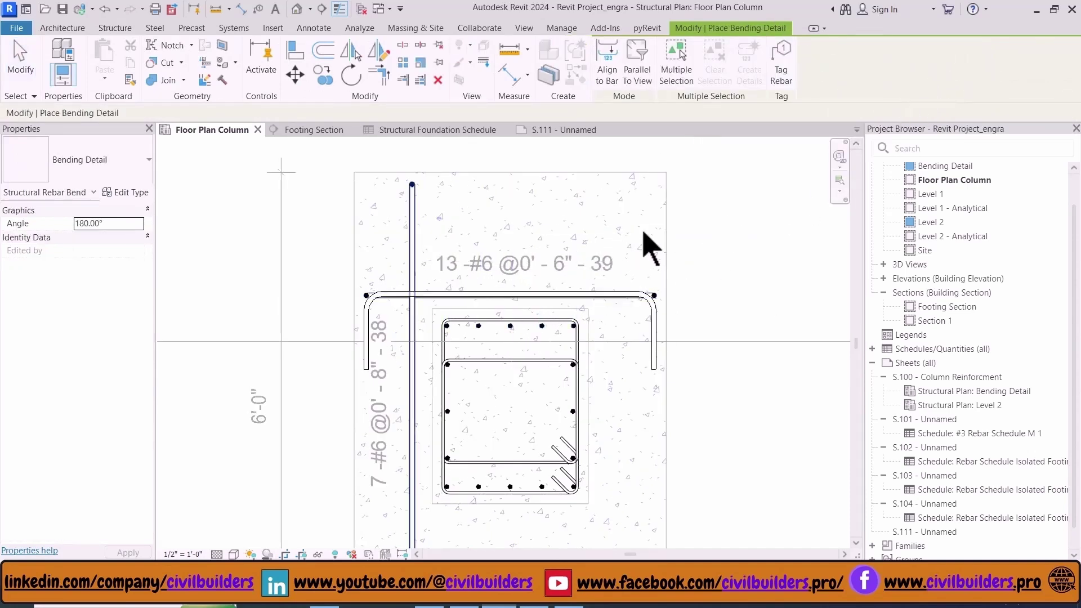
{"action": "scroll", "coordinate": [644, 243], "scroll_direction": "down", "scroll_amount": 1}
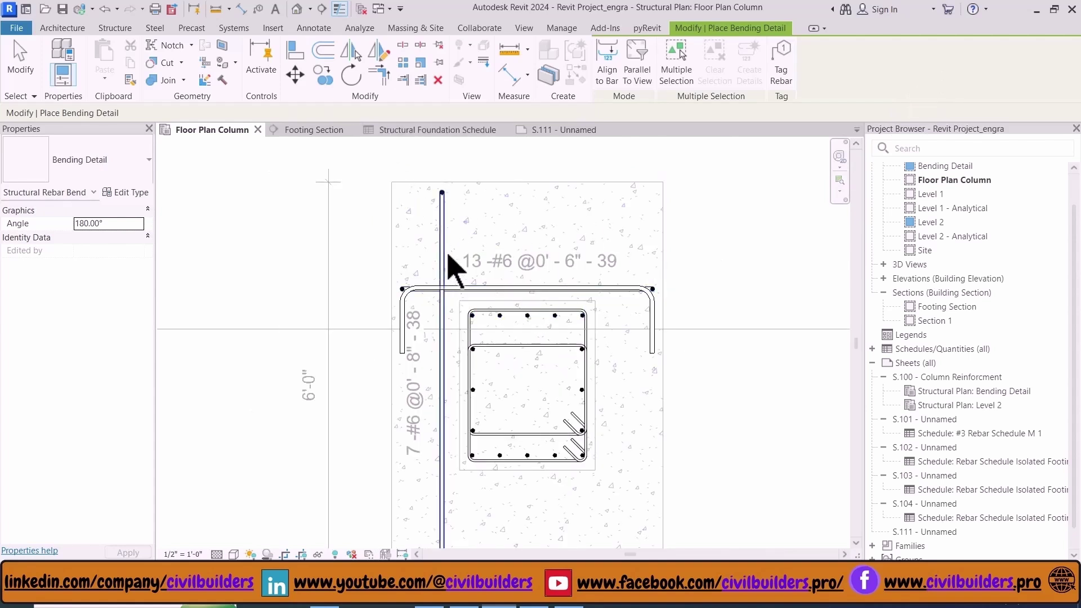
{"action": "left_click", "coordinate": [446, 264]}
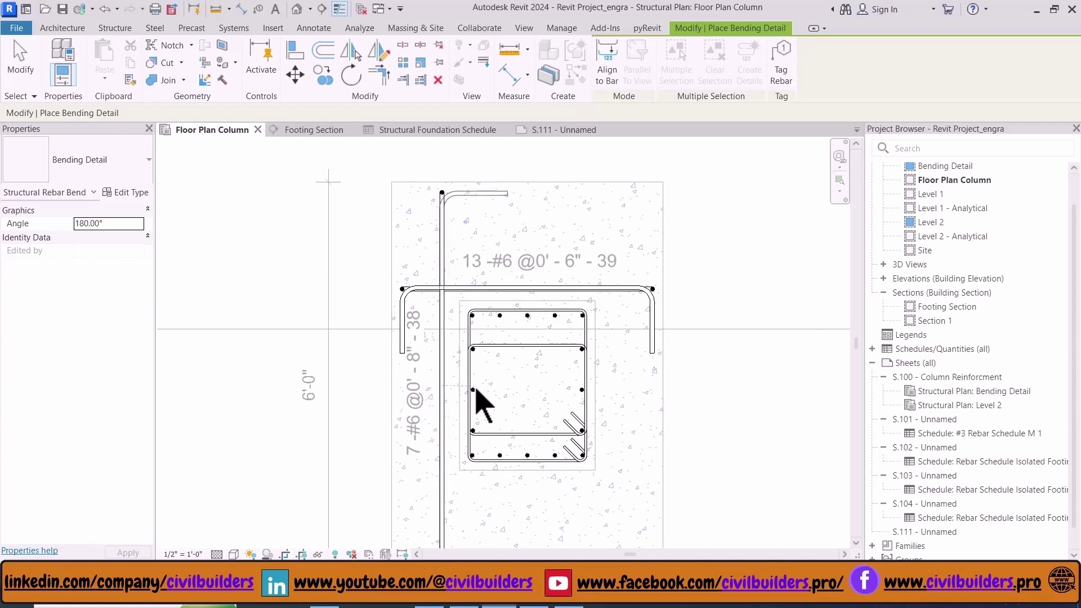
{"action": "left_click", "coordinate": [482, 404]}
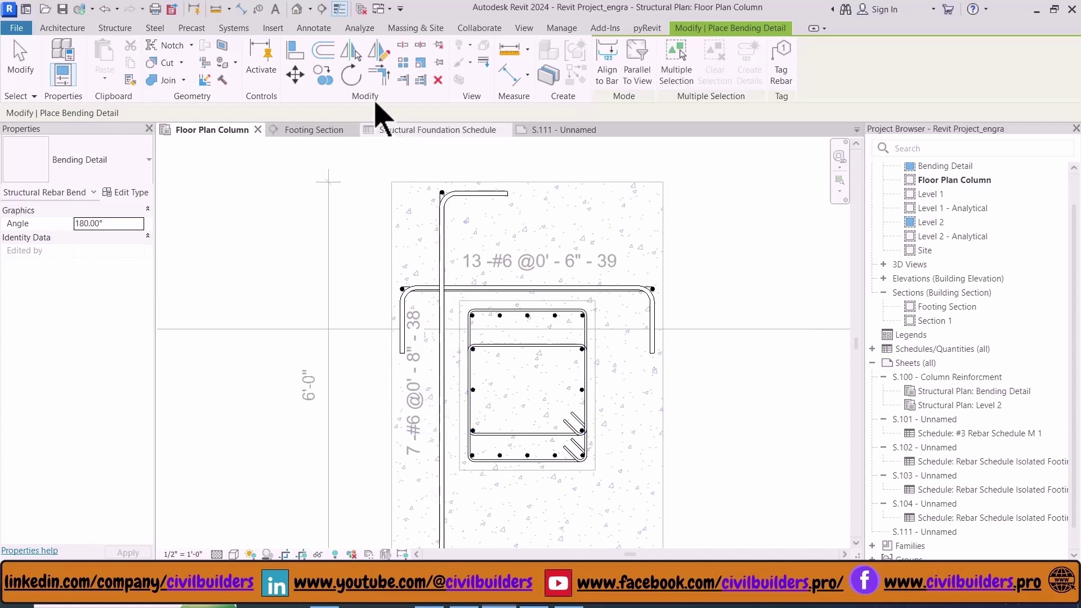
Set the Floor Plan Column view's visual style to Shaded
{"action": "key", "text": "Escape"}
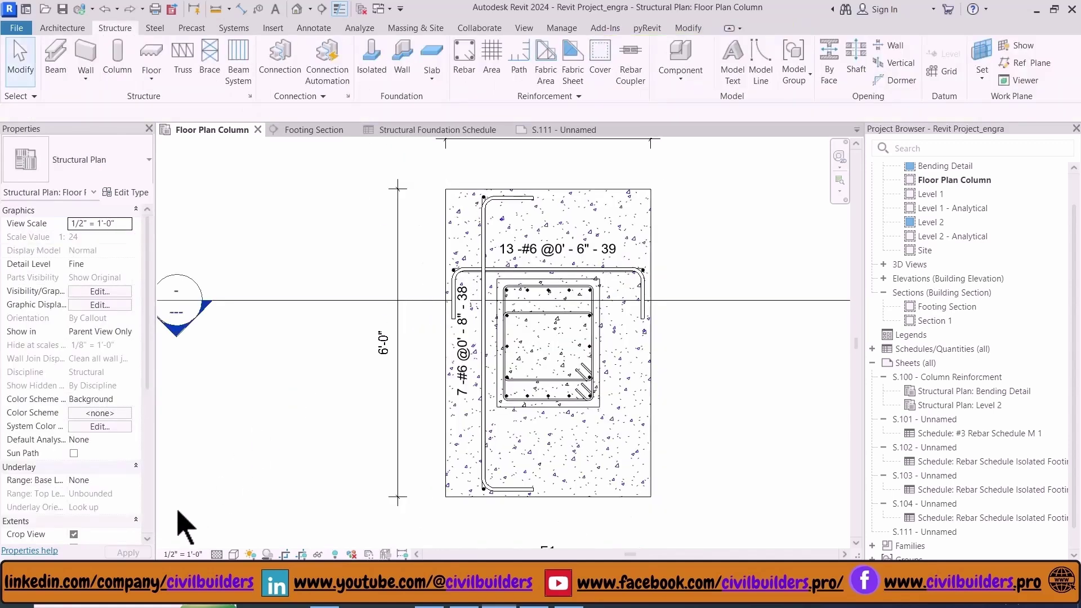
{"action": "left_click", "coordinate": [233, 555]}
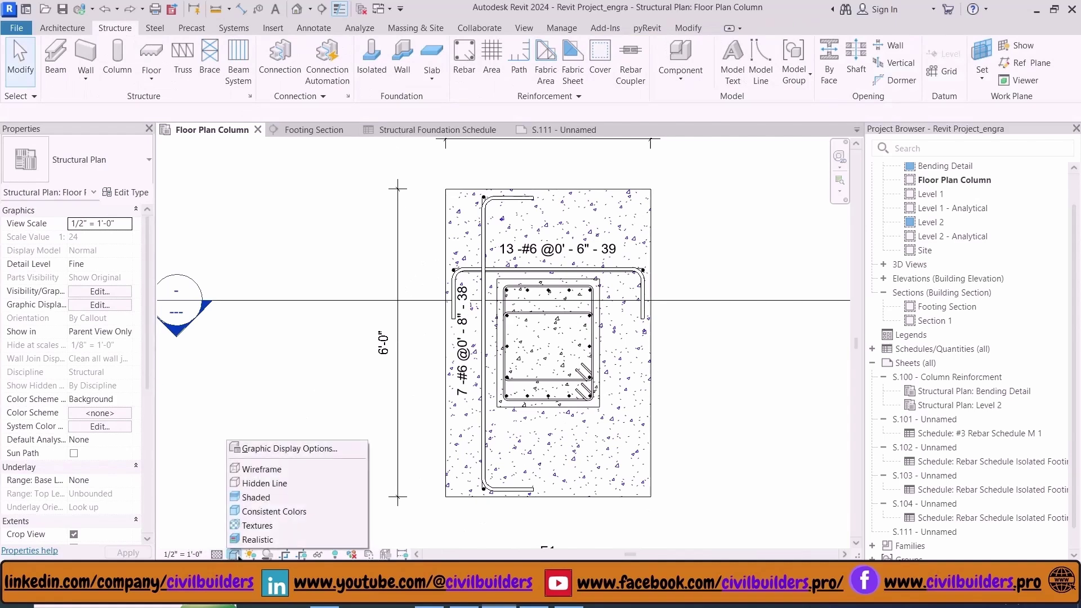
{"action": "left_click", "coordinate": [256, 497]}
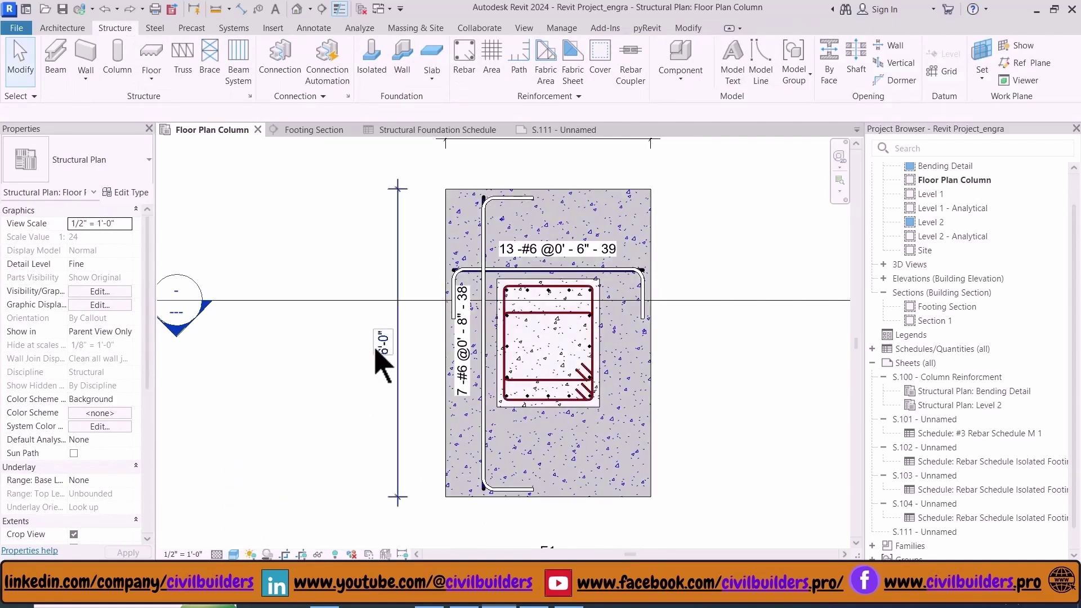
Toggle bar visibility for the vertical rebar set and the 13-bar set 39
{"action": "scroll", "coordinate": [481, 507], "scroll_direction": "up", "scroll_amount": 6}
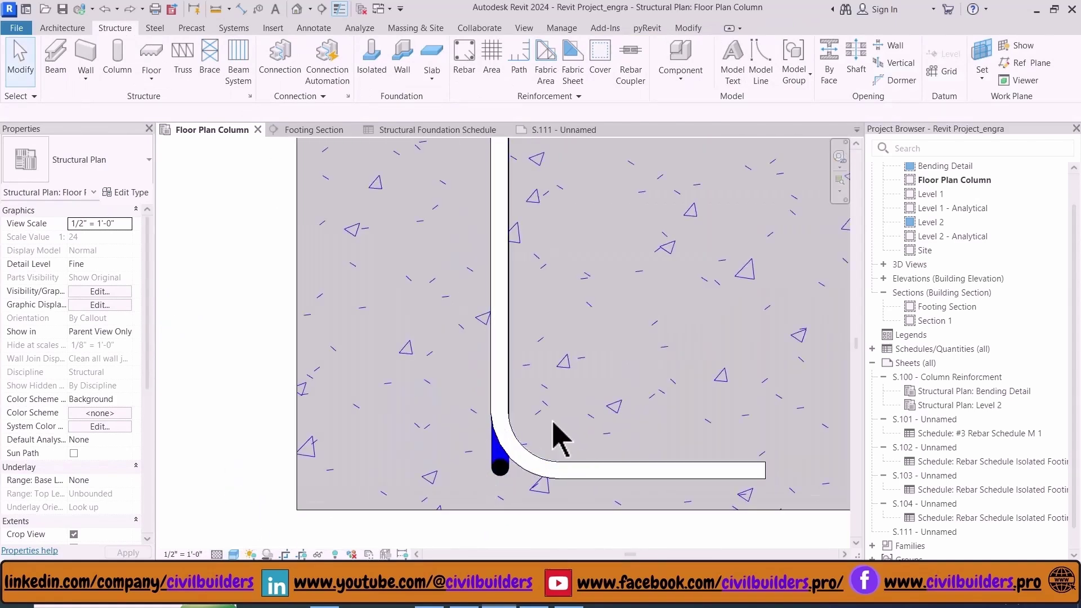
{"action": "left_click", "coordinate": [498, 476]}
{"action": "scroll", "coordinate": [498, 470], "scroll_direction": "down", "scroll_amount": 4}
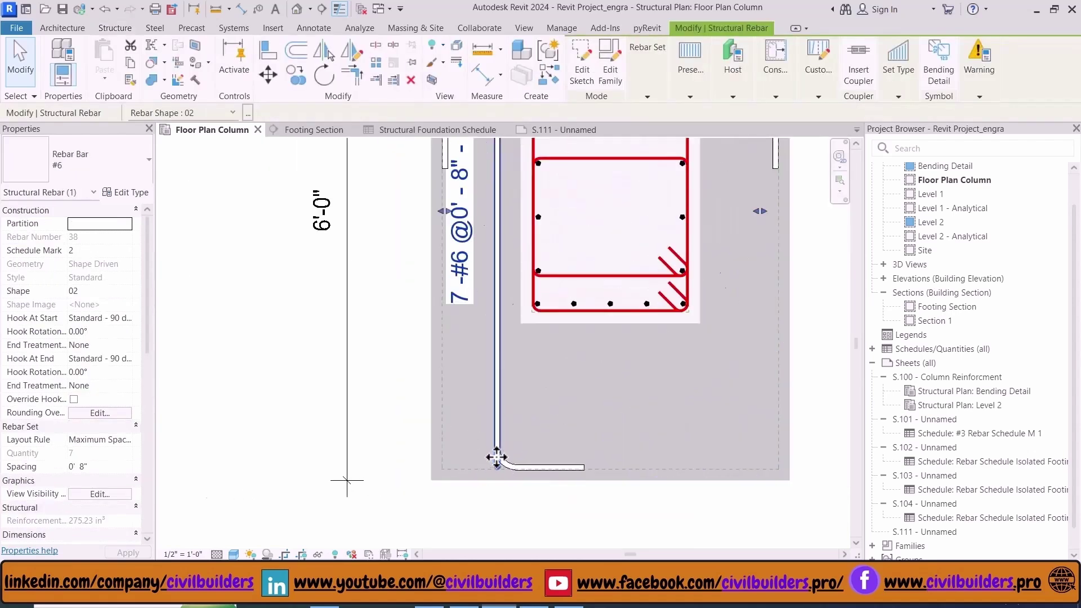
{"action": "scroll", "coordinate": [496, 457], "scroll_direction": "up", "scroll_amount": 3}
{"action": "right_click", "coordinate": [495, 478]}
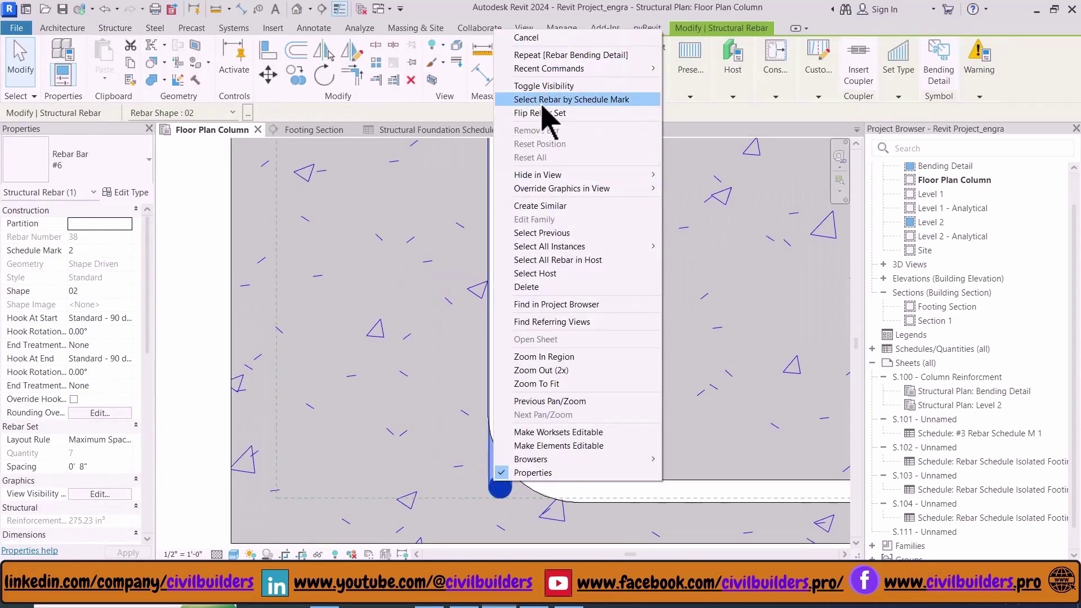
{"action": "left_click", "coordinate": [549, 86]}
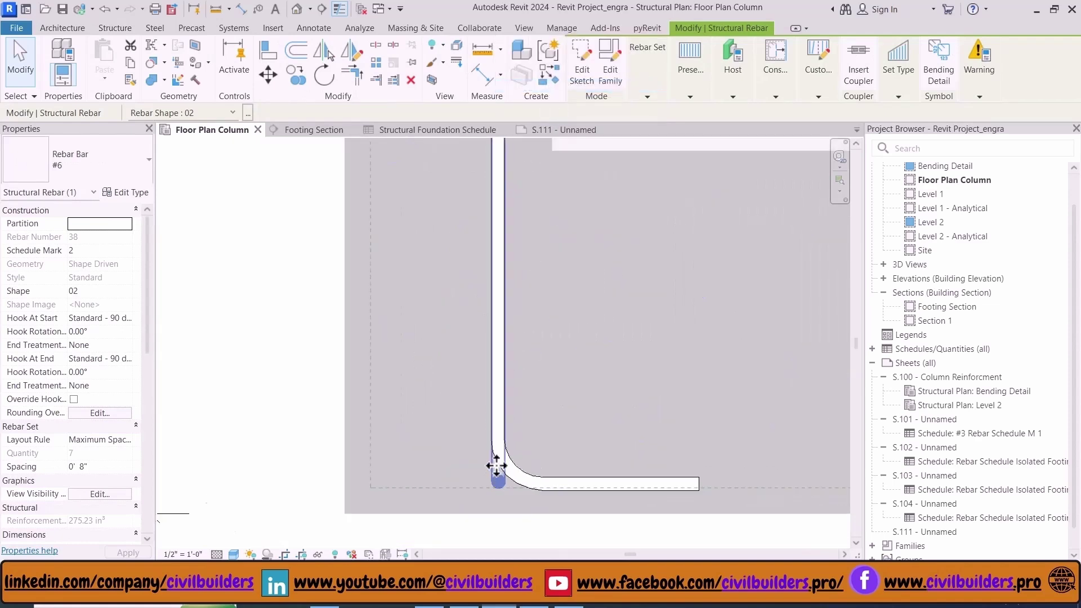
{"action": "scroll", "coordinate": [494, 463], "scroll_direction": "down", "scroll_amount": 4}
{"action": "scroll", "coordinate": [688, 265], "scroll_direction": "up", "scroll_amount": 5}
{"action": "scroll", "coordinate": [686, 331], "scroll_direction": "up", "scroll_amount": 4}
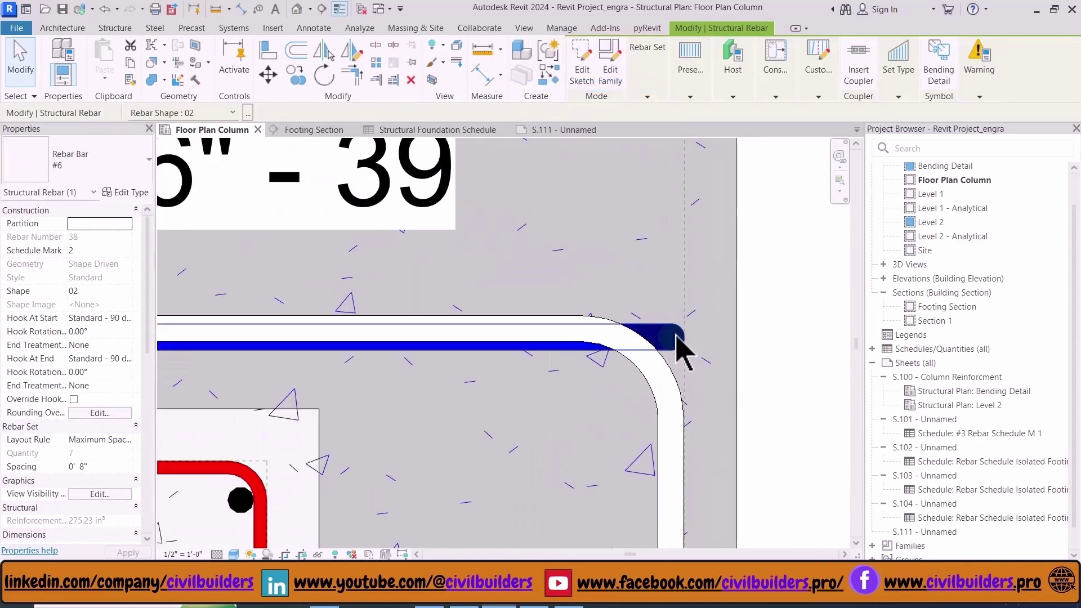
{"action": "left_click", "coordinate": [682, 337]}
{"action": "right_click", "coordinate": [678, 338]}
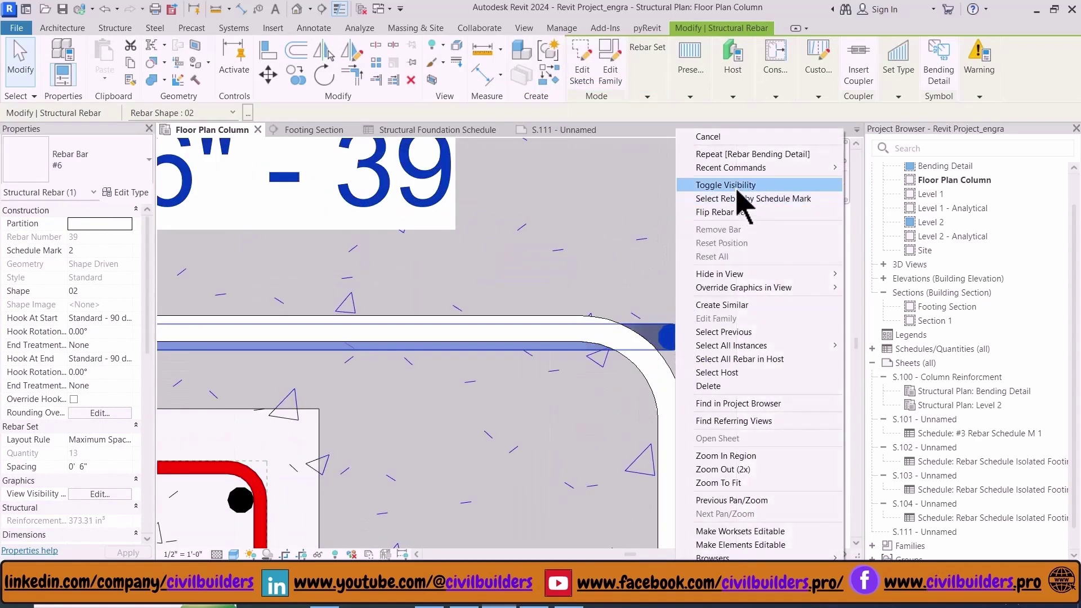
{"action": "left_click", "coordinate": [737, 187]}
Reposition the 13 -#6 rebar tag and open the Footing Section view
{"action": "scroll", "coordinate": [692, 304], "scroll_direction": "down", "scroll_amount": 5}
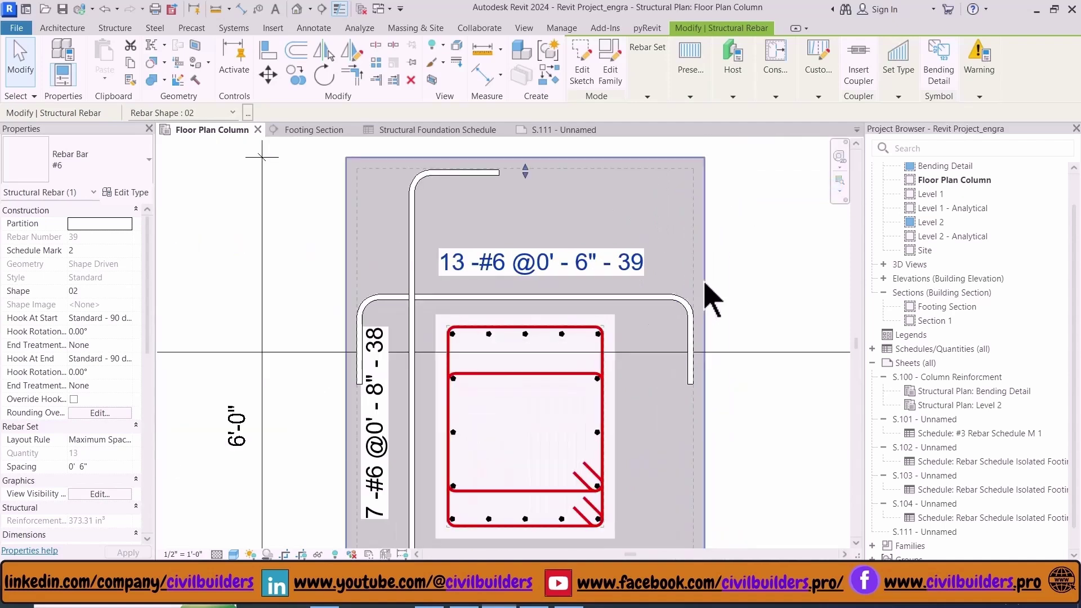
{"action": "scroll", "coordinate": [603, 214], "scroll_direction": "down", "scroll_amount": 2}
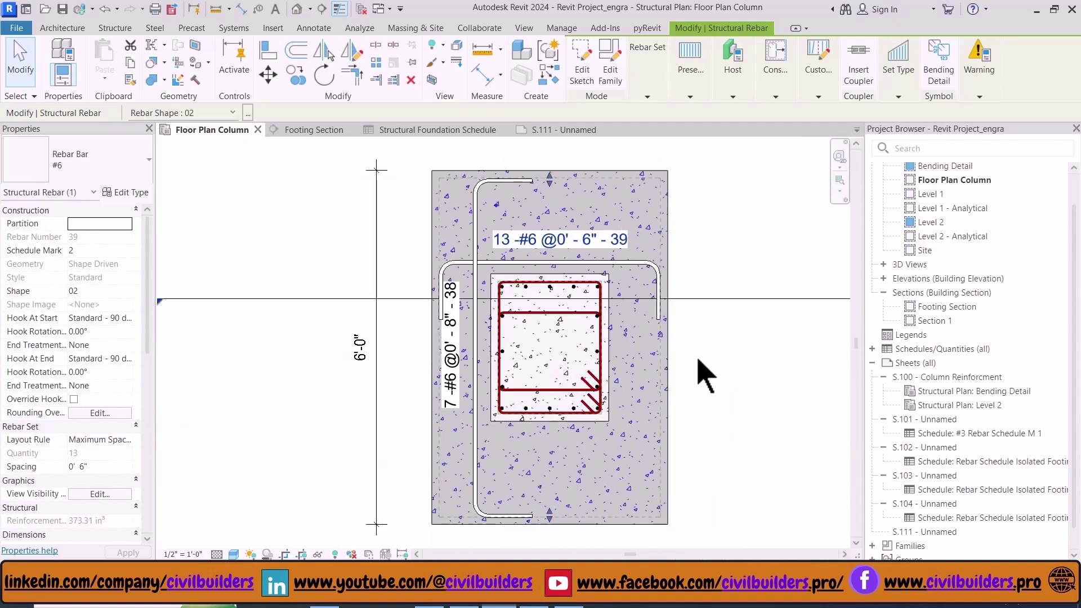
{"action": "scroll", "coordinate": [456, 335], "scroll_direction": "up", "scroll_amount": 2}
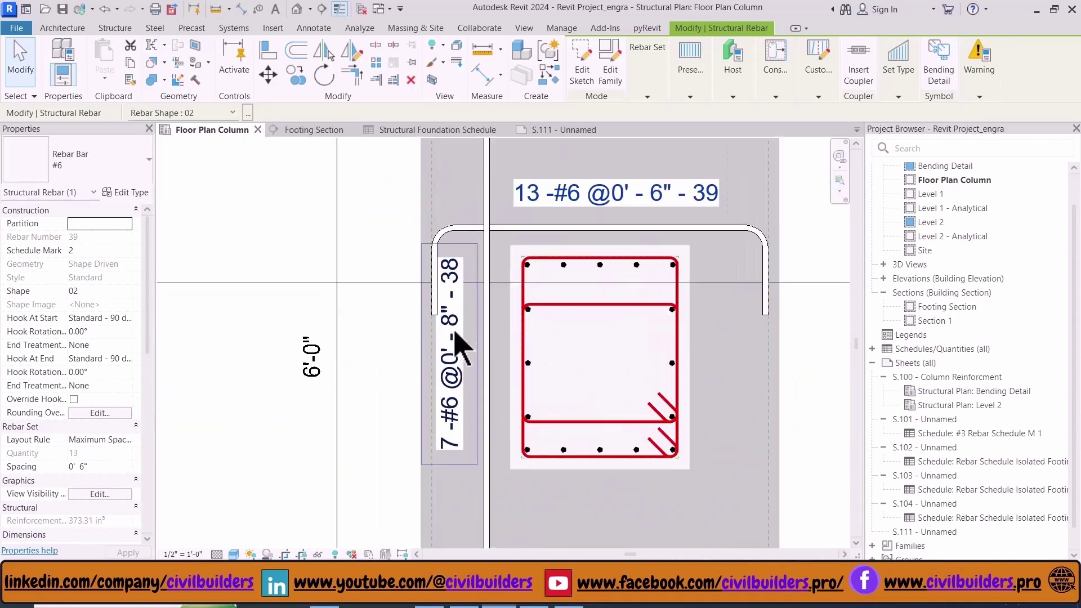
{"action": "mouse_move", "coordinate": [458, 340]}
{"action": "left_mouse_down"}
{"action": "mouse_move", "coordinate": [470, 362]}
{"action": "mouse_move", "coordinate": [477, 345]}
{"action": "left_mouse_up"}
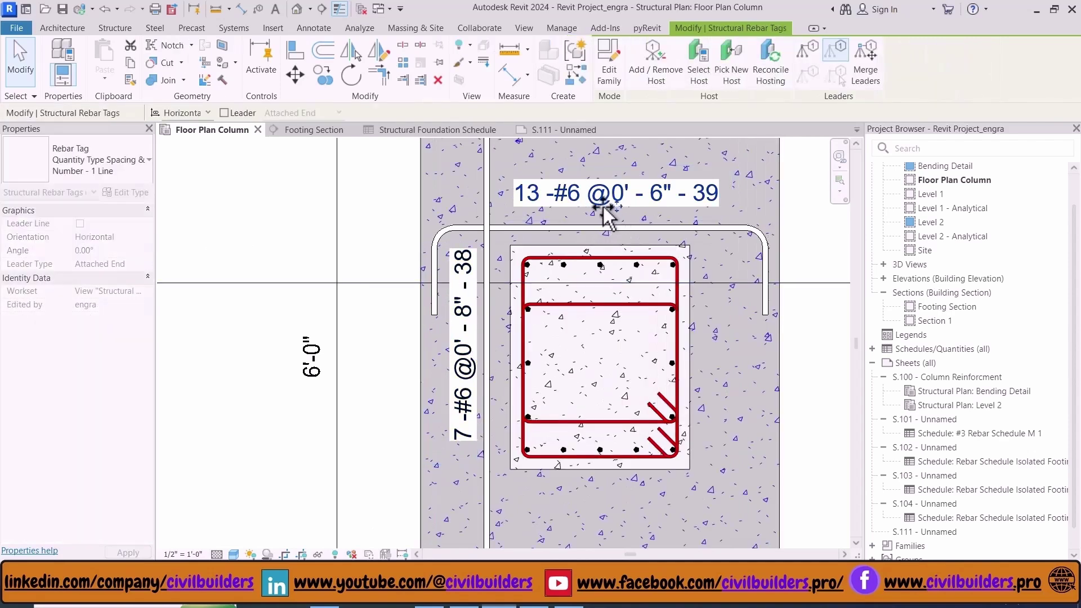
{"action": "key", "text": "Escape"}
{"action": "scroll", "coordinate": [472, 304], "scroll_direction": "down", "scroll_amount": 2}
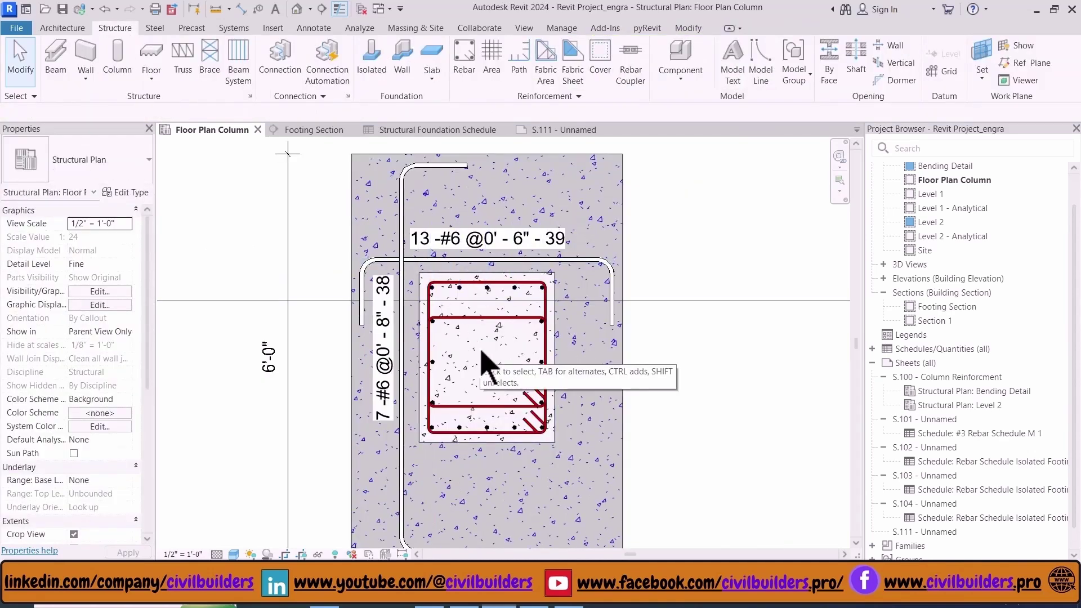
{"action": "scroll", "coordinate": [597, 352], "scroll_direction": "down", "scroll_amount": 1}
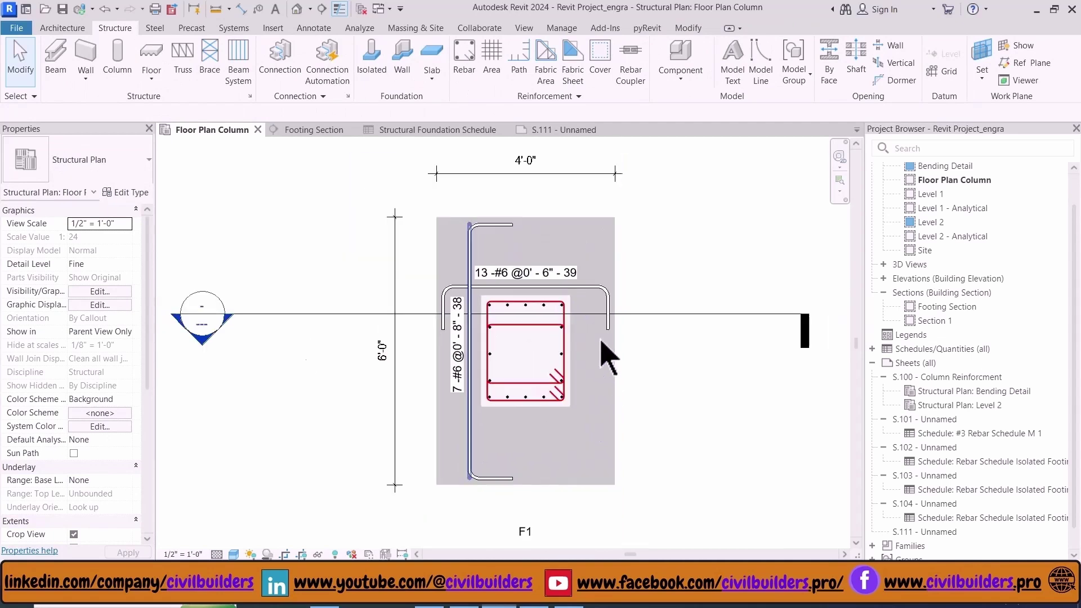
{"action": "left_click", "coordinate": [324, 131]}
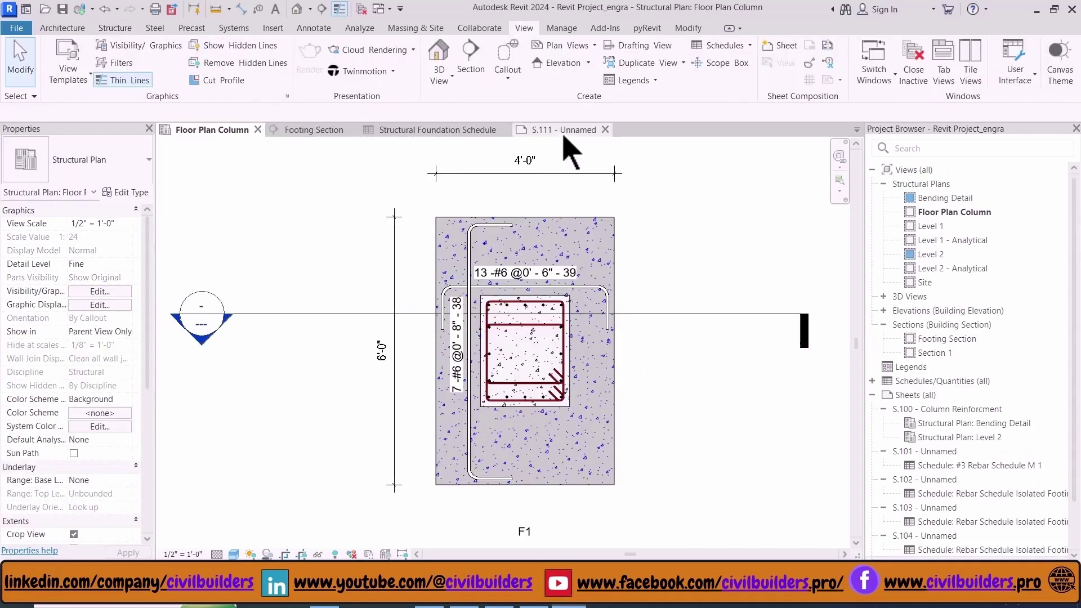
Open sheet S.111 and place the Floor Plan Column viewport on its left
{"action": "left_click", "coordinate": [559, 132]}
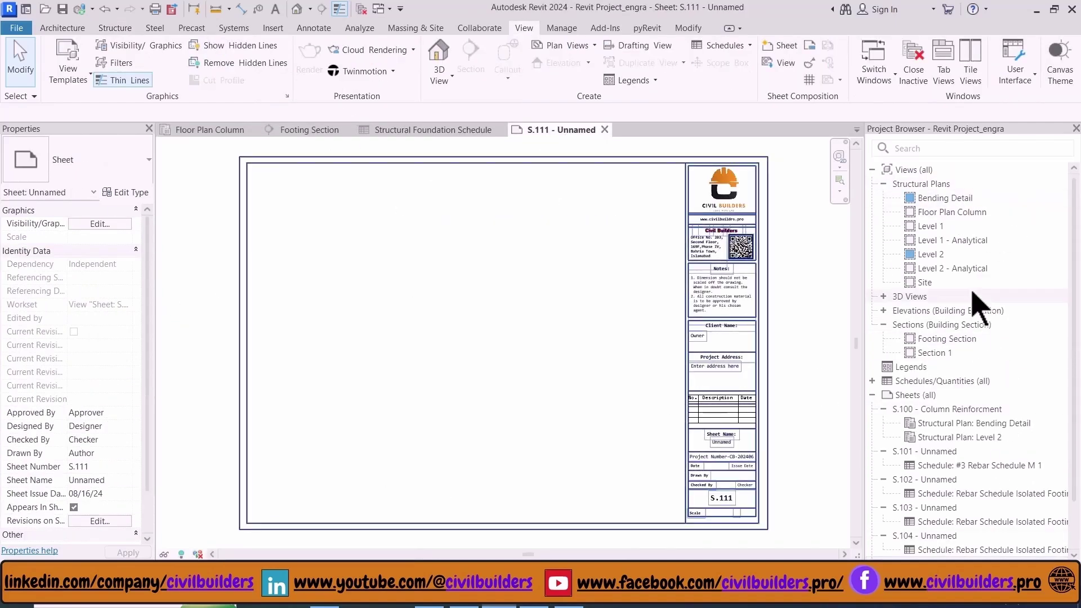
{"action": "left_click", "coordinate": [963, 215]}
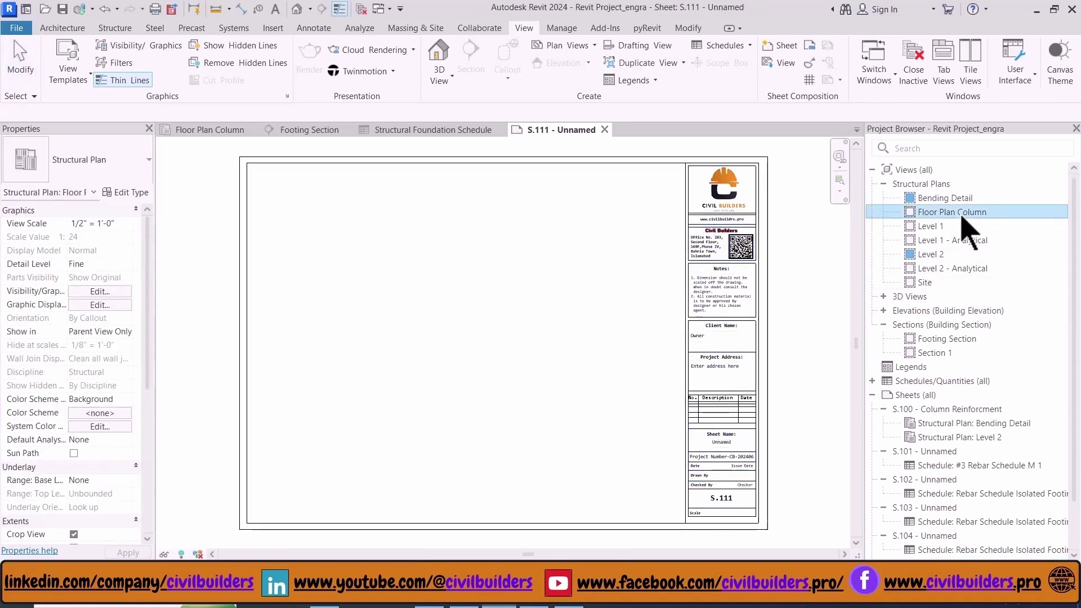
{"action": "left_click_drag", "start_coordinate": [961, 217], "coordinate": [404, 307]}
{"action": "left_click", "coordinate": [398, 286]}
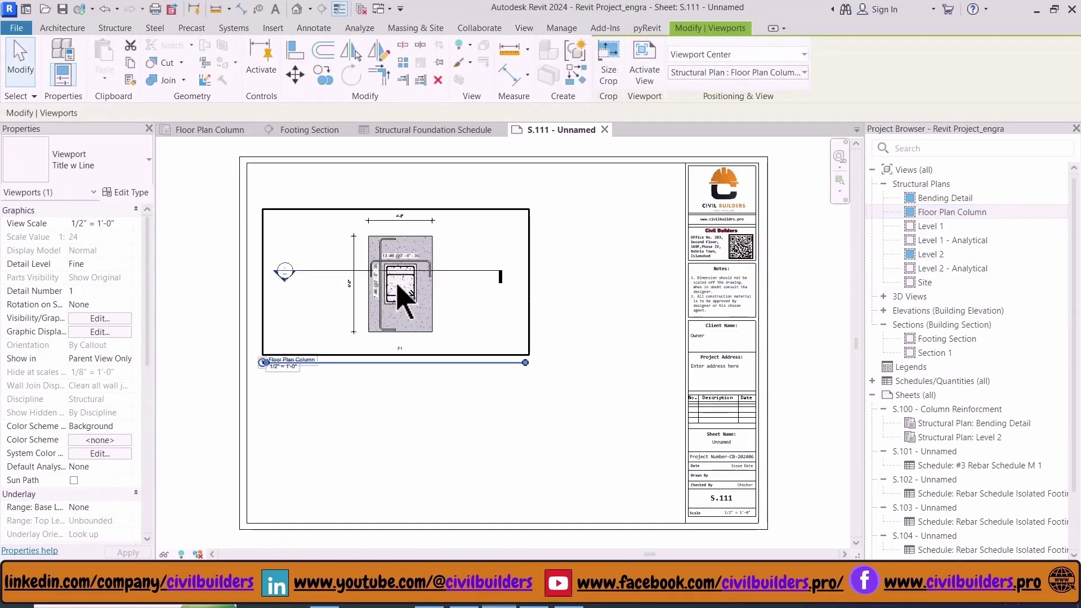
Place the Footing Section viewport beside the plan and the {3D - engra} viewport at right
{"action": "scroll", "coordinate": [979, 351], "scroll_direction": "down", "scroll_amount": 2}
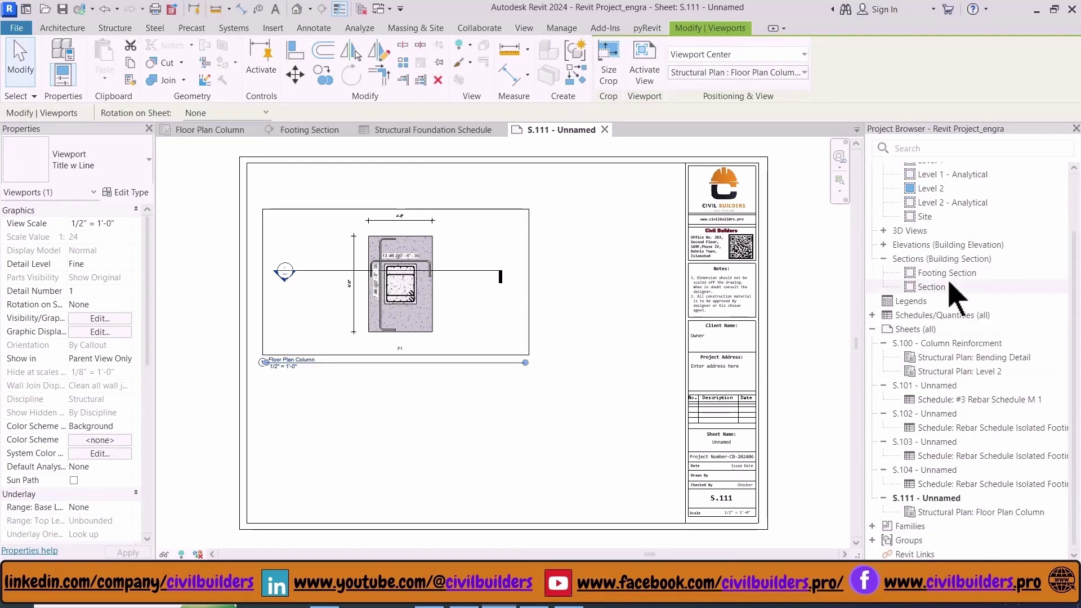
{"action": "left_click_drag", "start_coordinate": [901, 275], "coordinate": [566, 336]}
{"action": "left_click", "coordinate": [566, 336]}
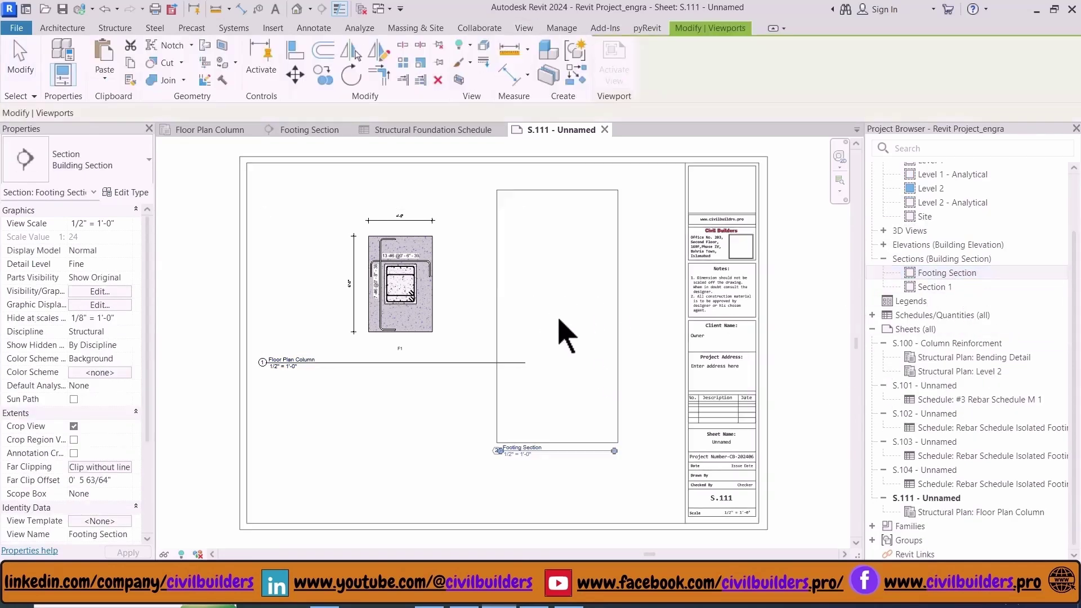
{"action": "left_click", "coordinate": [598, 321]}
{"action": "left_click", "coordinate": [819, 389]}
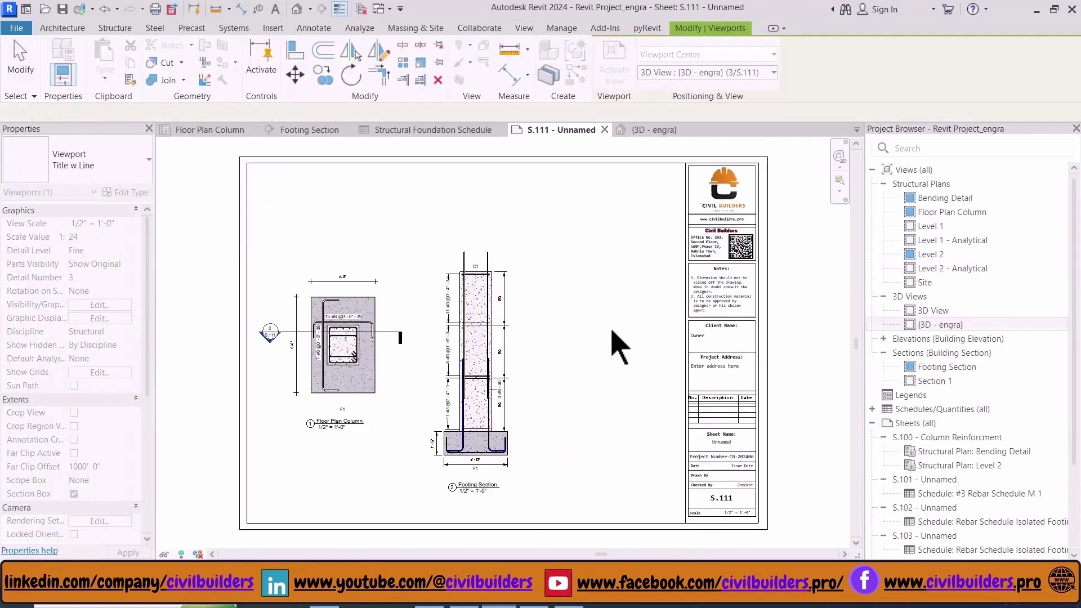
{"action": "left_click", "coordinate": [619, 346]}
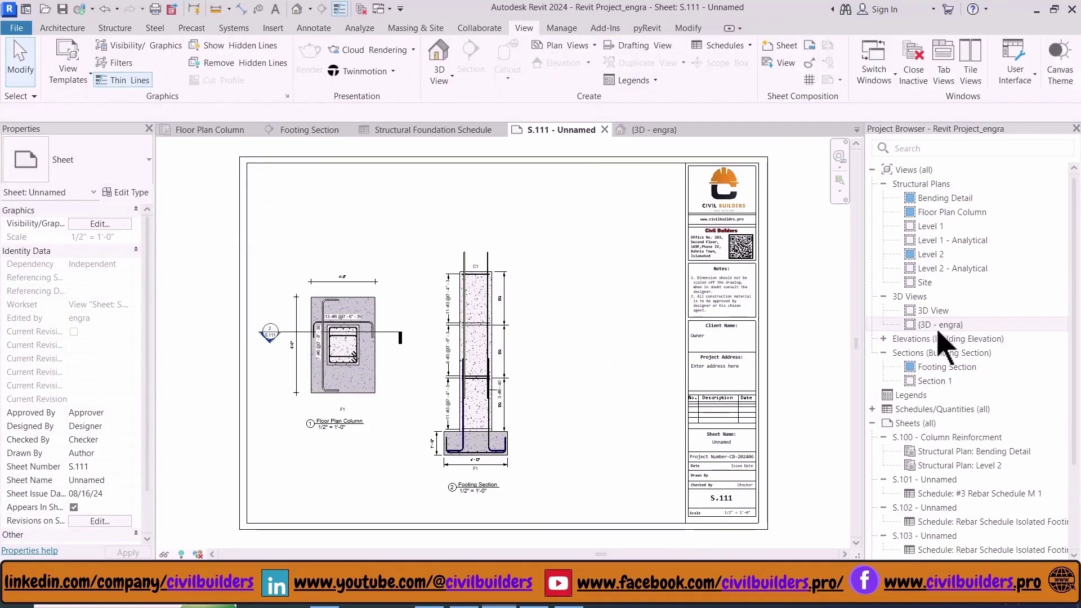
{"action": "left_click_drag", "start_coordinate": [939, 325], "coordinate": [893, 336]}
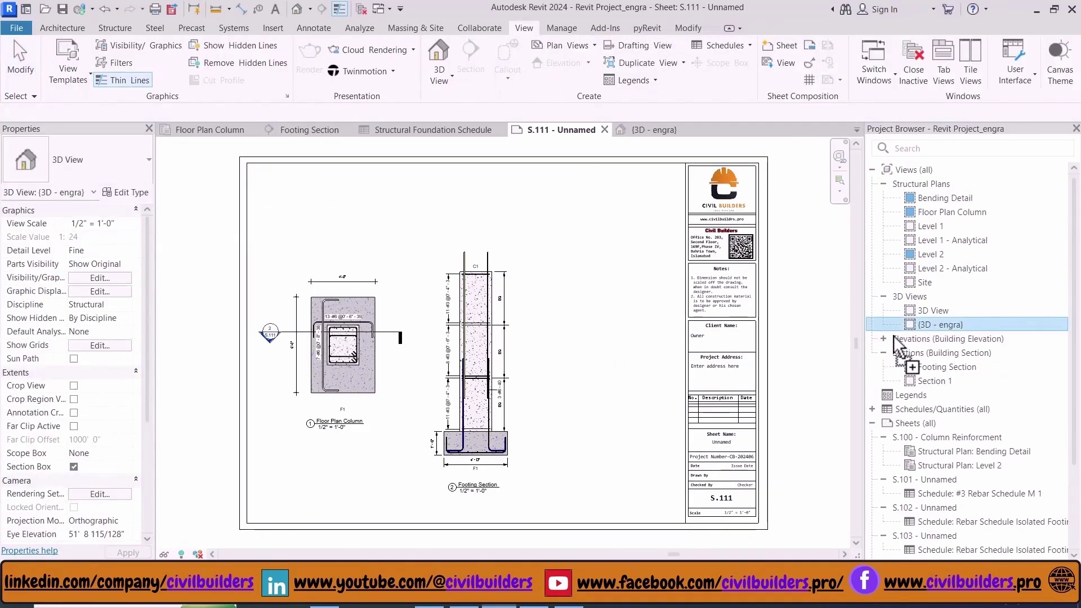
{"action": "left_click", "coordinate": [604, 345]}
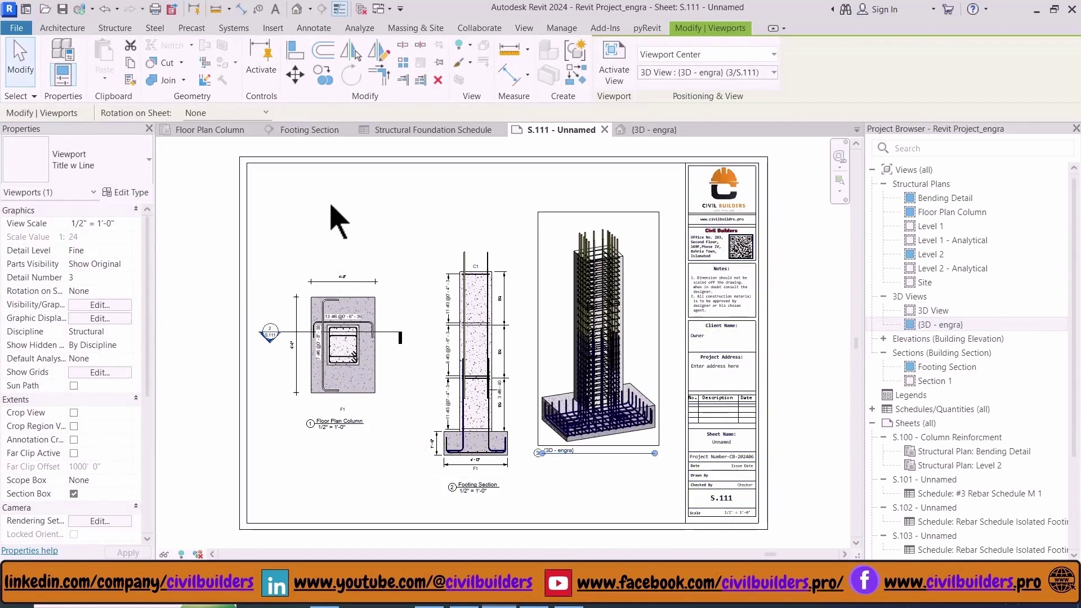